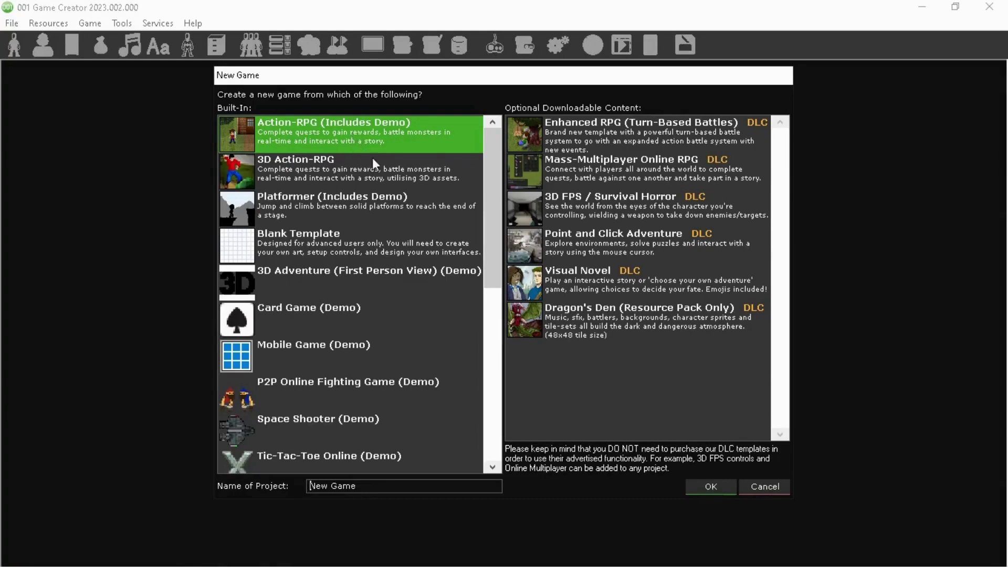
Create a new game from the Action-RPG (Includes Demo) template with the project name Aventura
left_click_drag(394, 490, 219, 483)
type("Aventura")
left_click(711, 486)
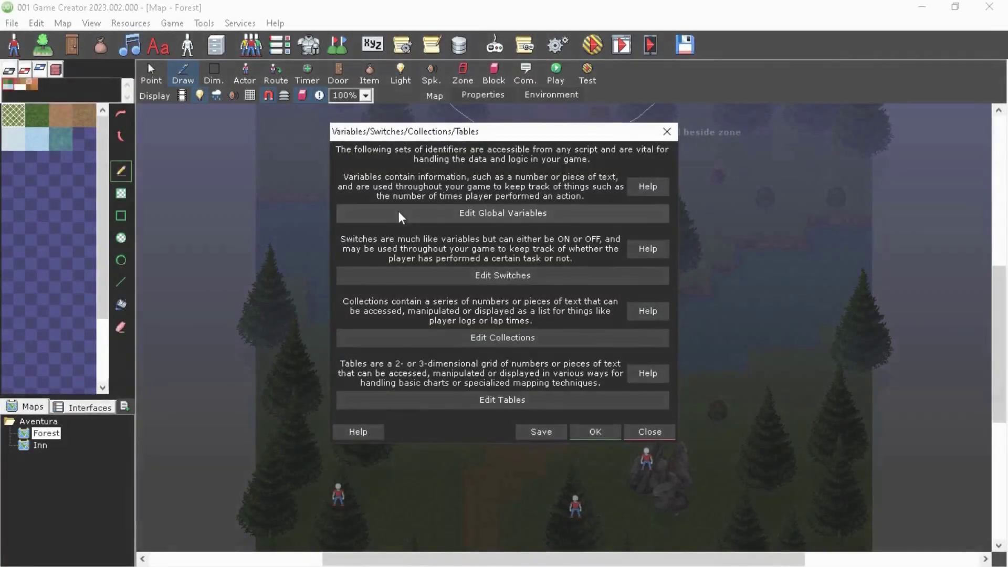
Add five blank entries to the game's global variables
left_click(398, 209)
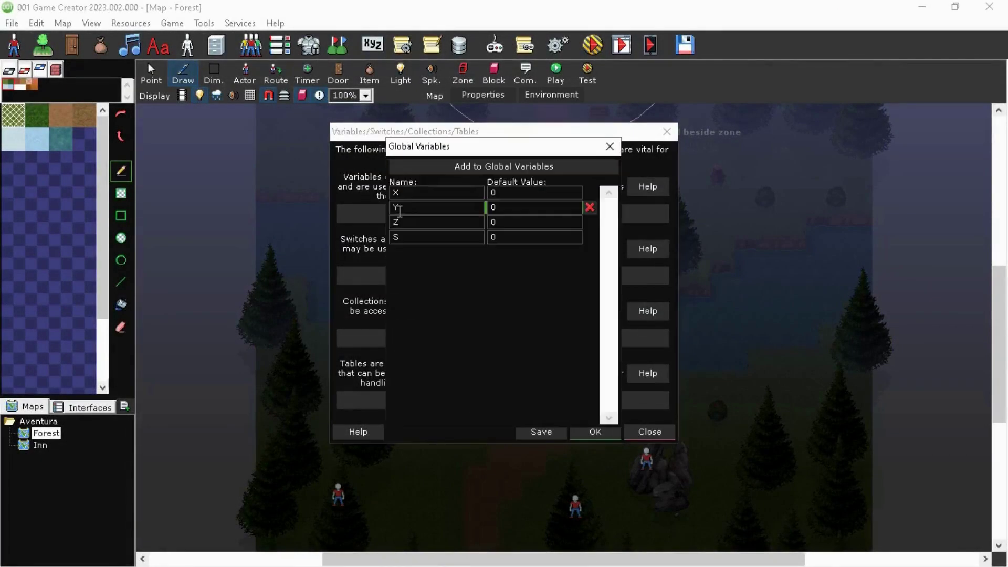
left_click(408, 169)
left_click(408, 168)
left_click(408, 168)
left_click(408, 168)
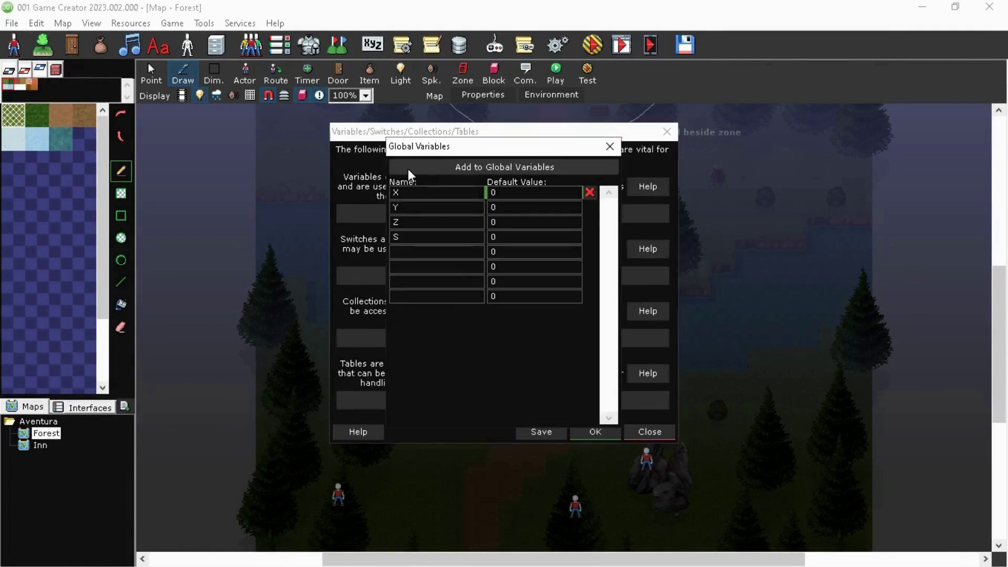
left_click(407, 168)
Name the first two blank global variables Mouse_Sensitivity, with default value 500, and AnguloDaTranca
left_click(422, 250)
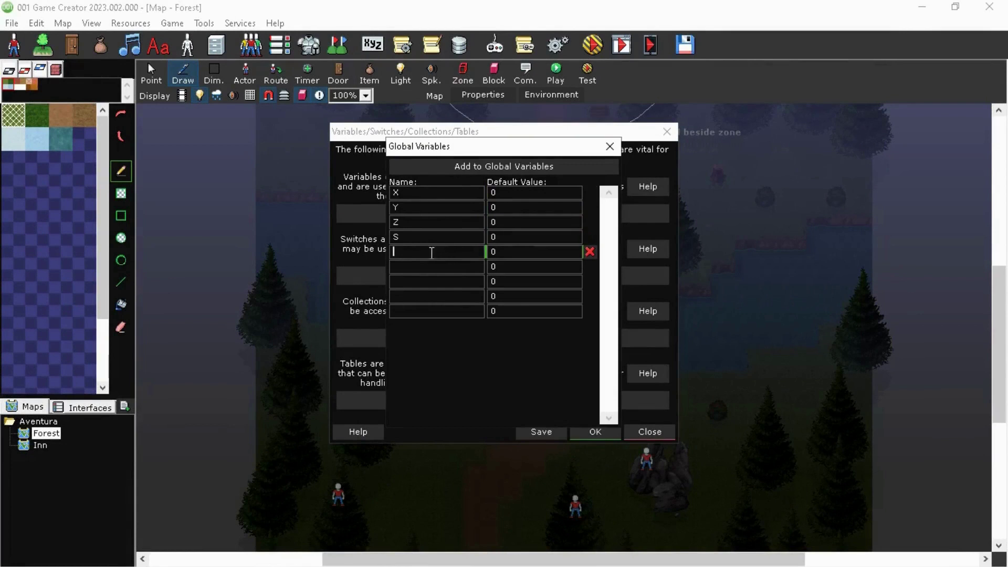
type("Mouse_Sensitivity")
left_click(514, 254)
type("500")
left_click(474, 266)
type("AnguloDaTranca")
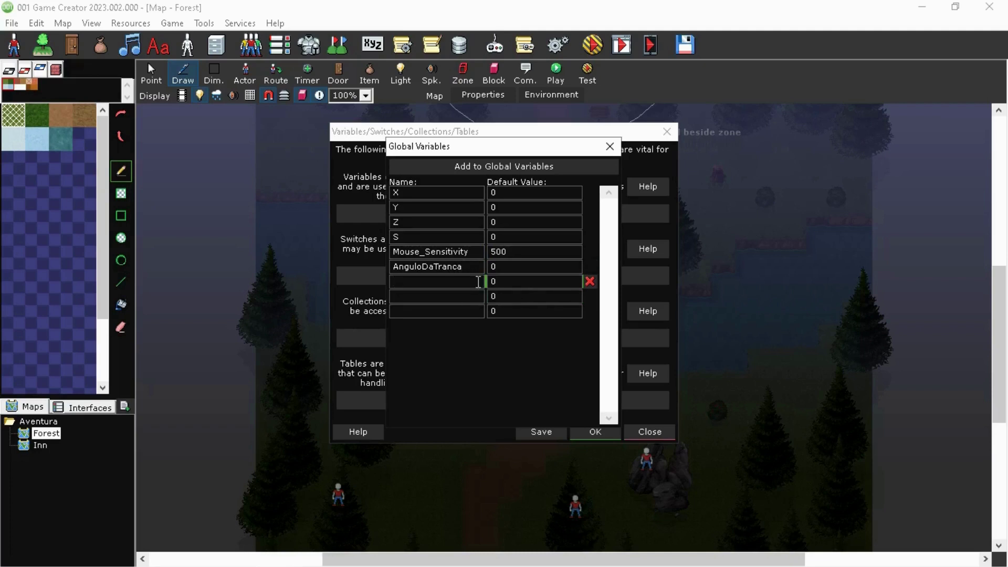
Define the global variables GazuaLimite with default value 150 and PortaStatus with default value Fechada
type("GazuaLimite")
key("Tab")
type("150")
left_click(477, 296)
type("PortaStatus")
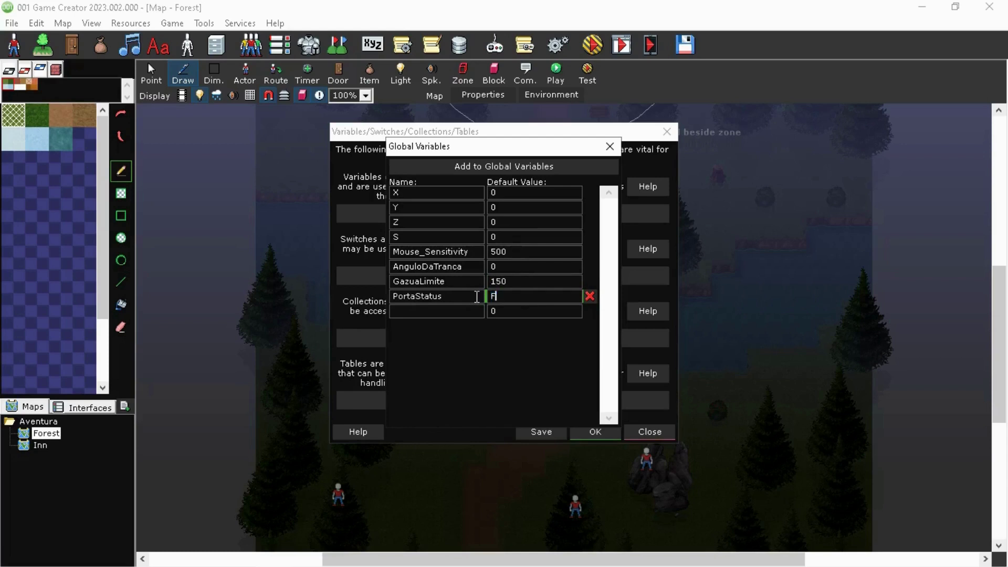
type("Fechada")
Name the last new global variable PortaNome with an empty default value and accept the variable changes
left_click(473, 311)
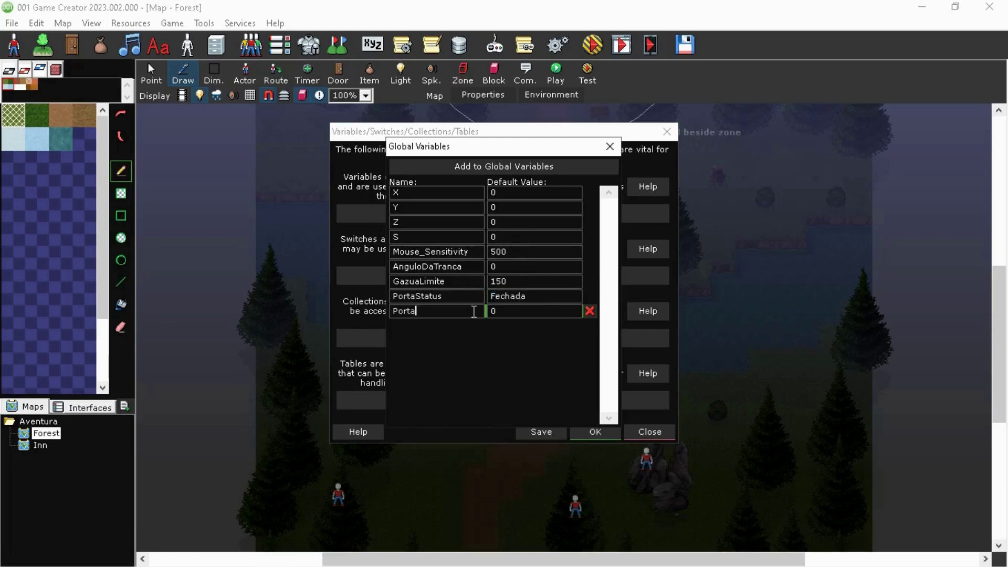
type("PortaNome")
key("Tab")
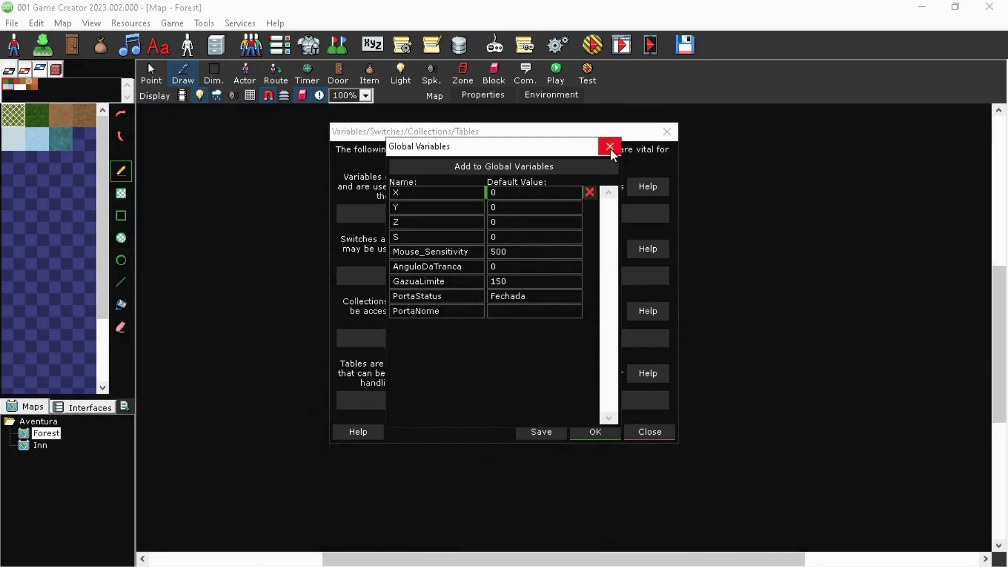
left_click(609, 147)
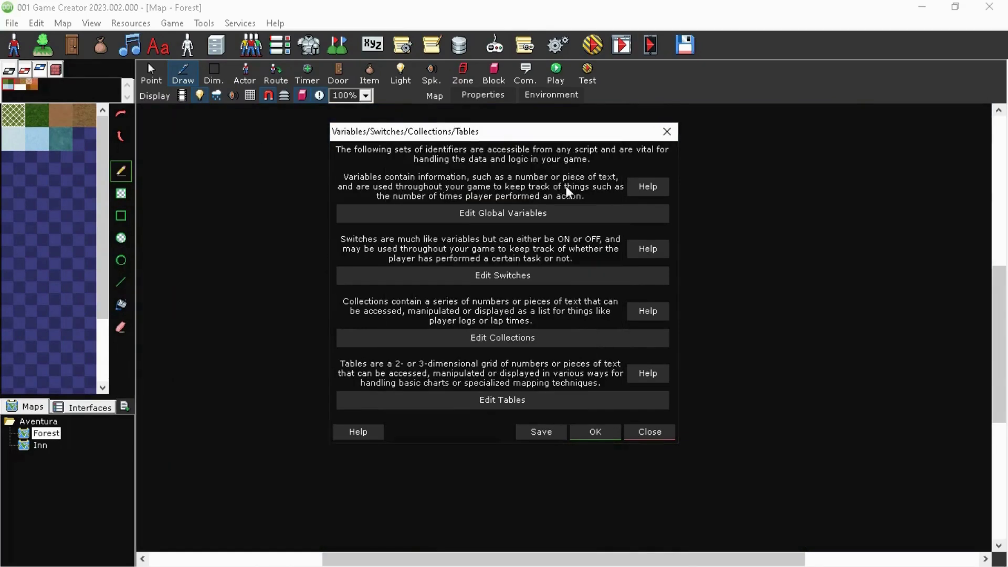
left_click(597, 432)
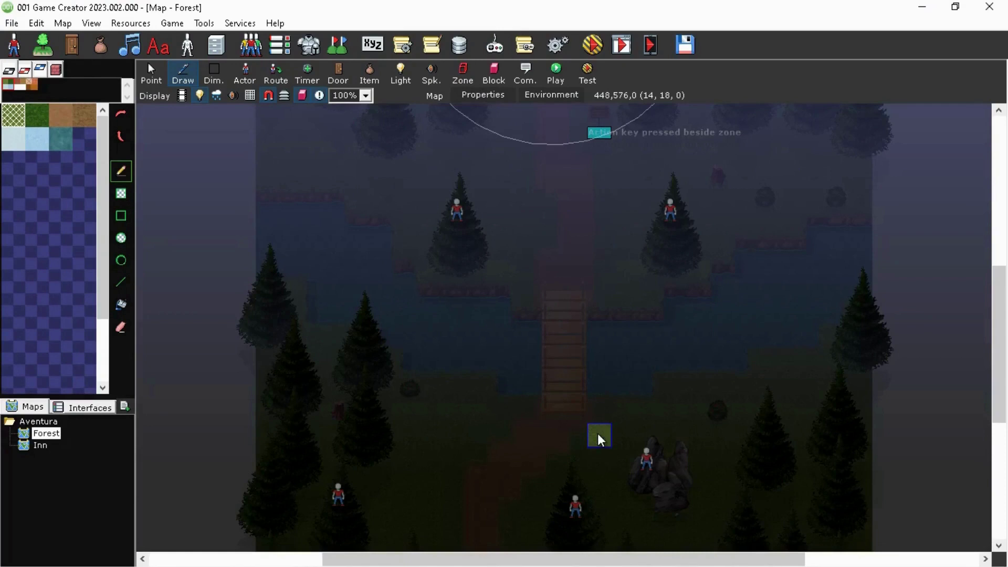
Create a new interface with the display name PortaTrancada
left_click(84, 407)
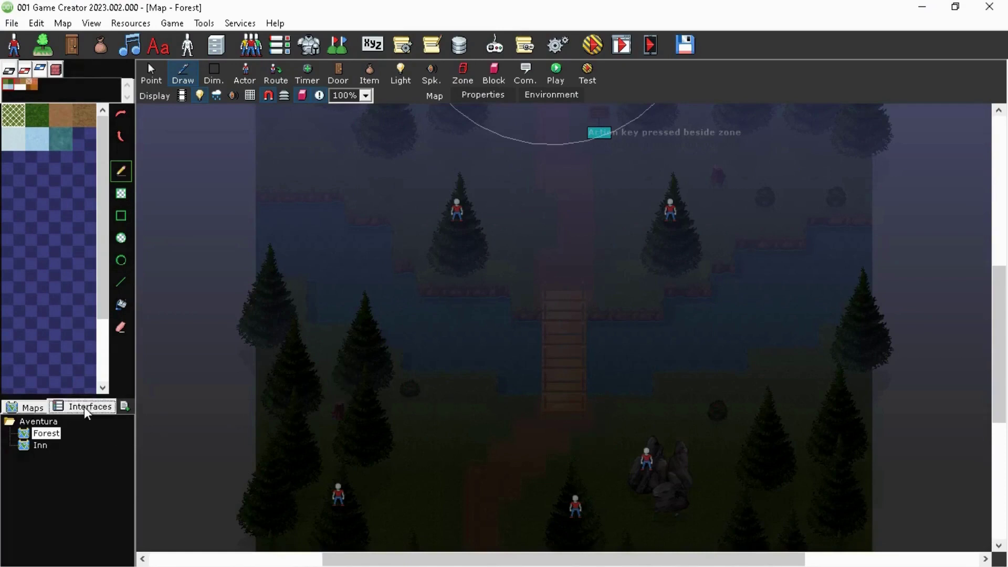
left_click(125, 406)
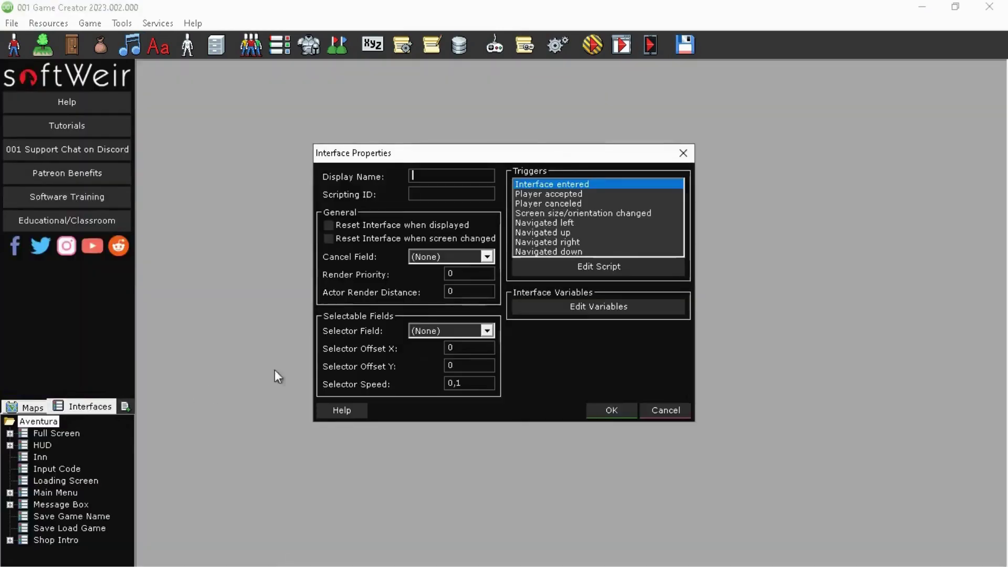
left_click(450, 175)
type("PortaTrancada")
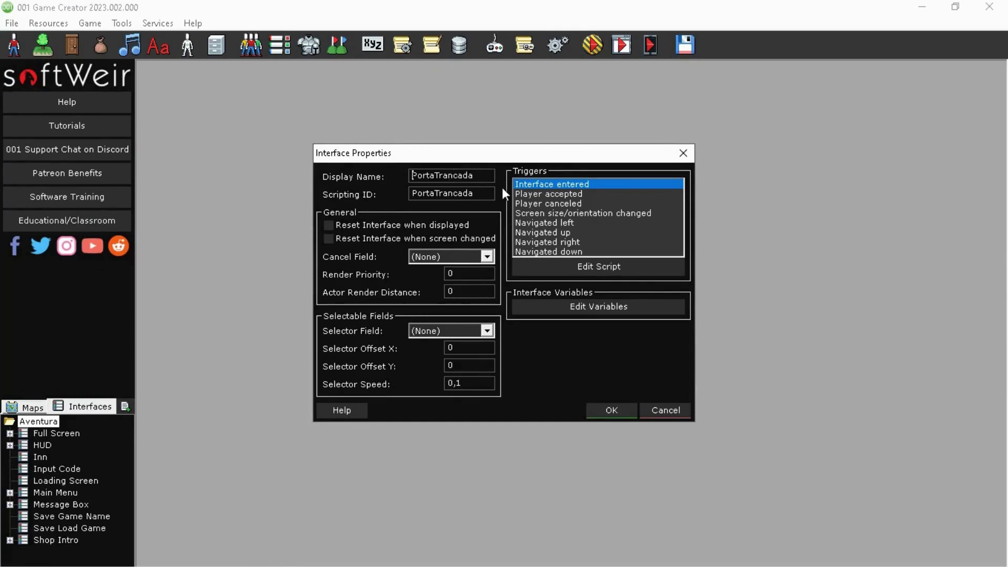
left_click(603, 410)
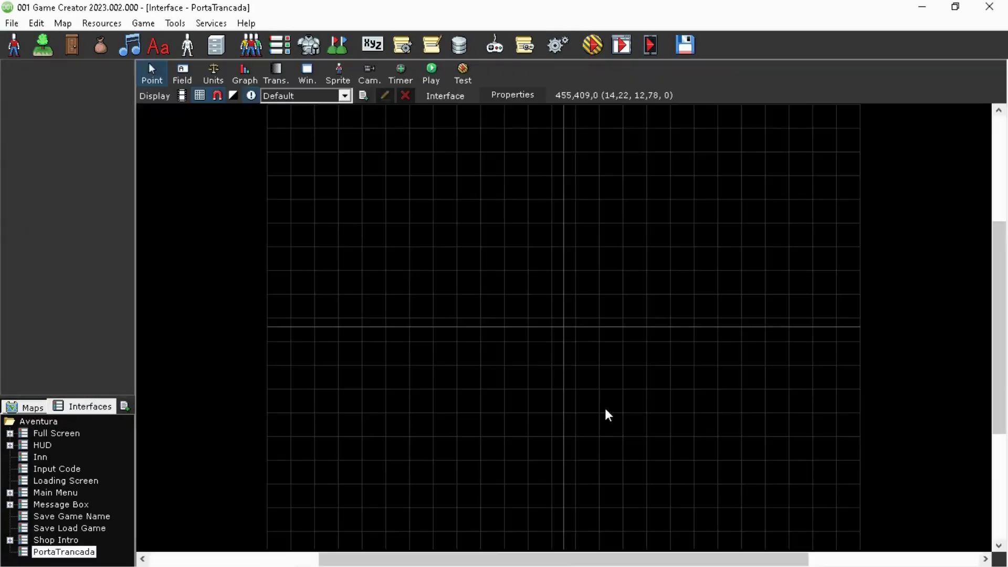
Add a camera view field to the PortaTrancada interface and name it PortTranc
left_click(377, 78)
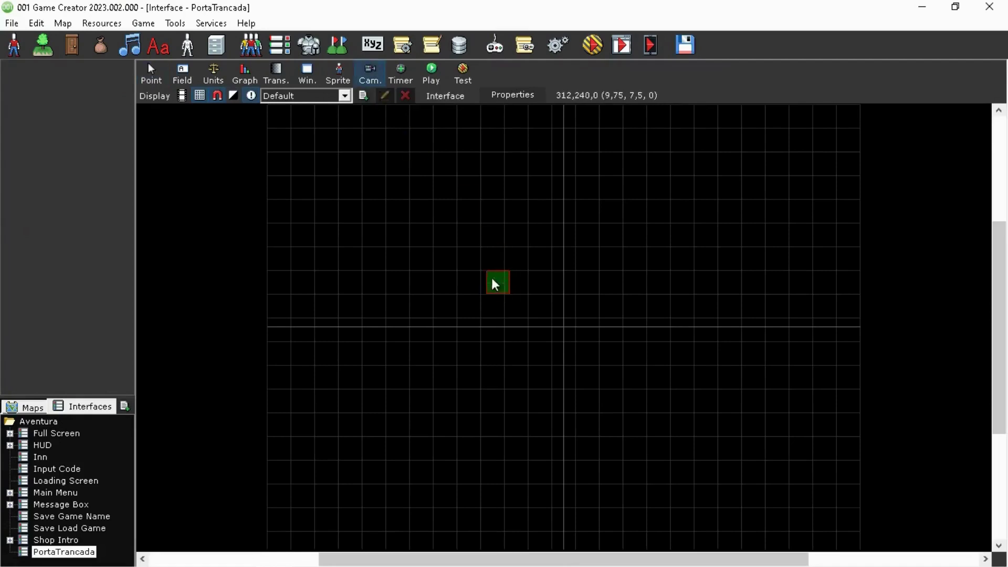
scroll(999, 315, "up", 1)
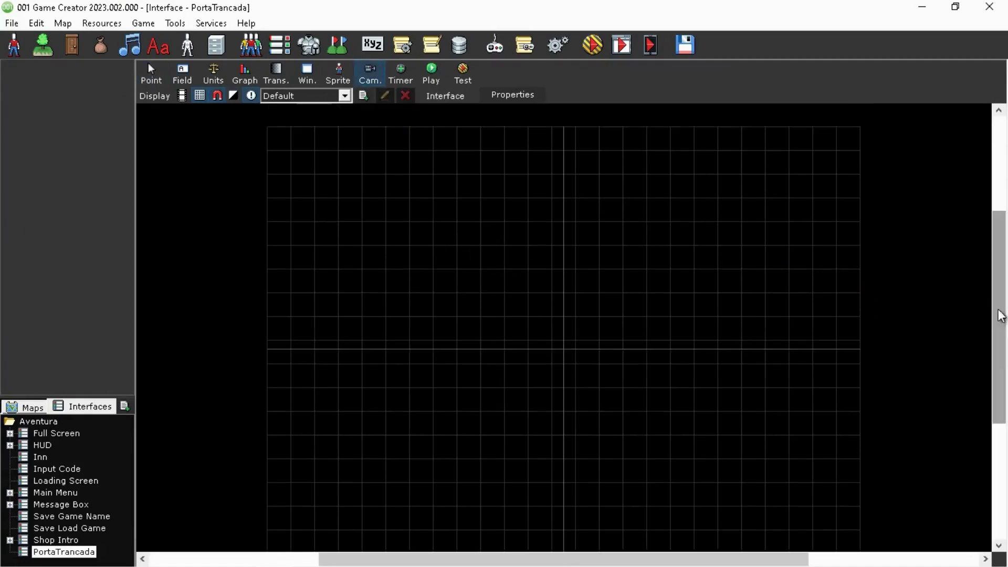
scroll(1000, 315, "up", 1)
left_click(410, 270)
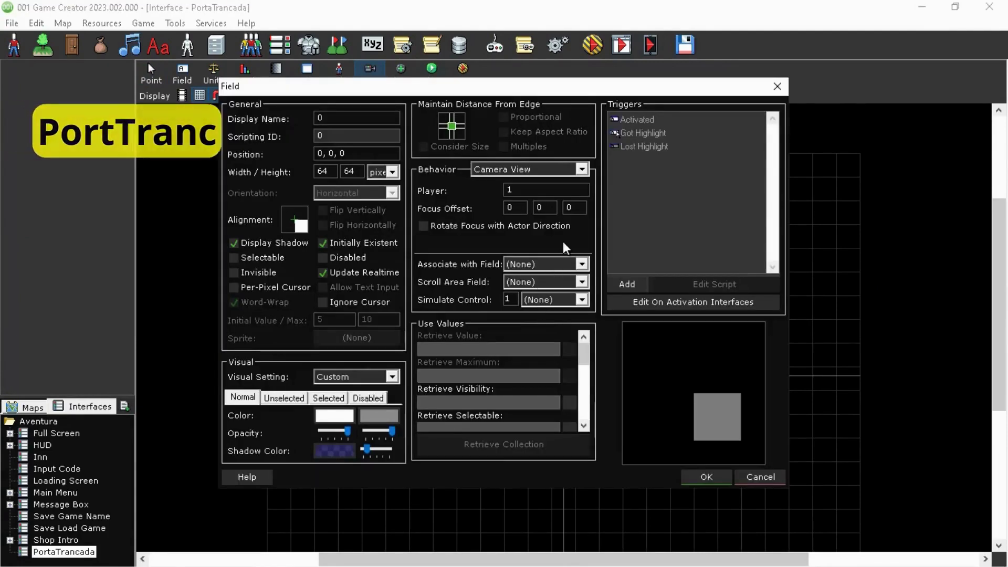
double_click(341, 117)
type("PortTranc")
left_click(344, 133)
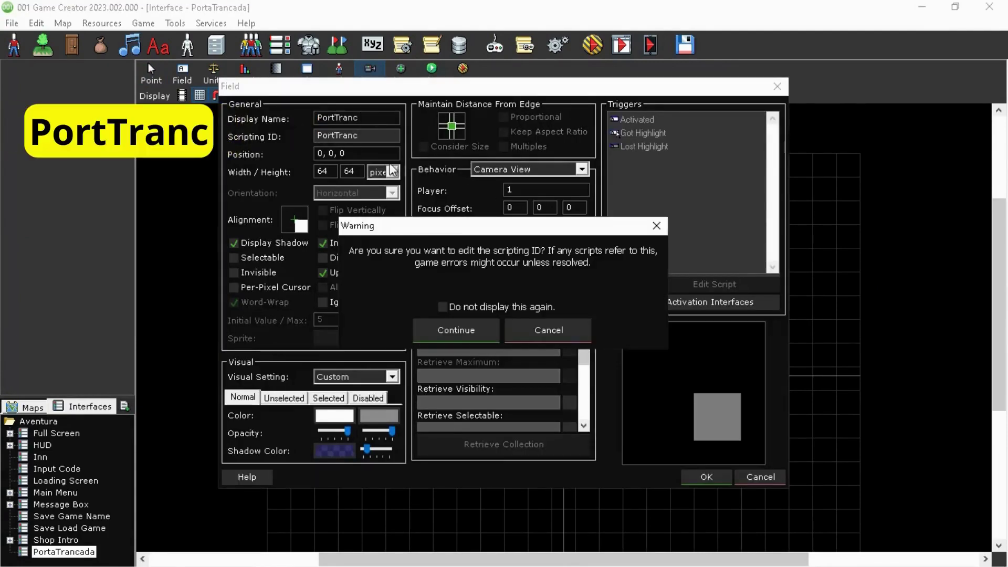
left_click(496, 329)
Choose the centre option of Maintain Distance From Edge for the PortTranc field and turn off its Display Shadow
left_click(451, 127)
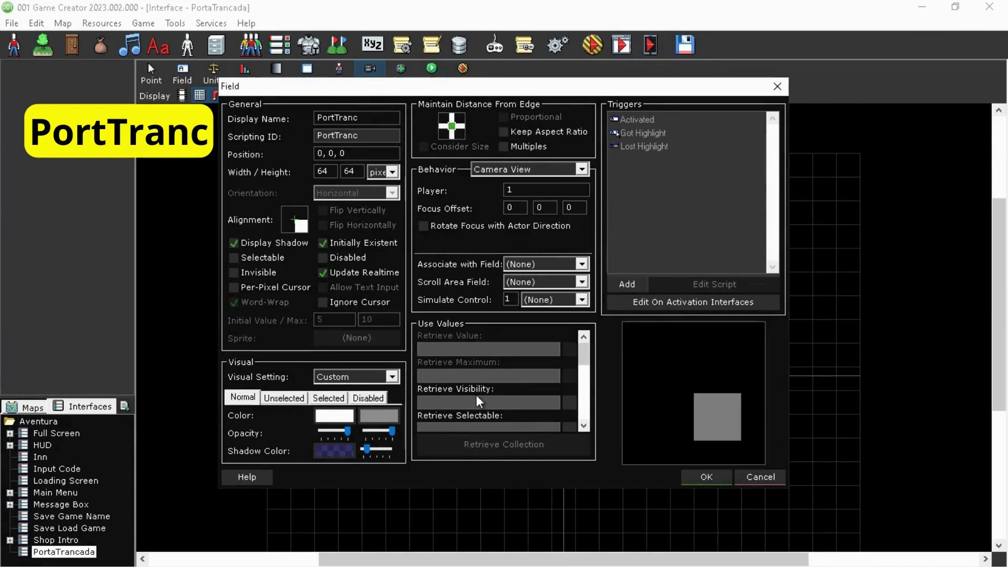
left_click(278, 239)
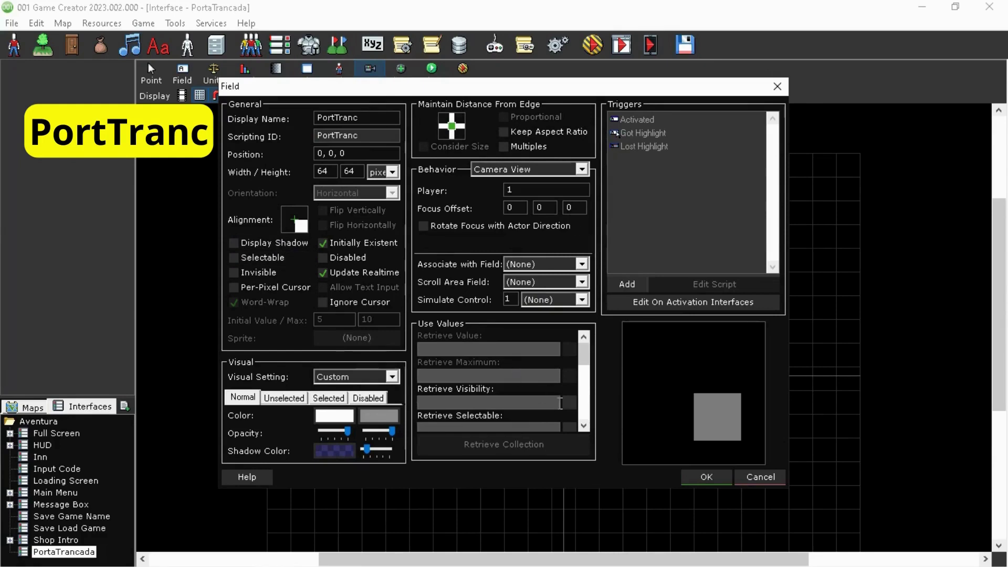
left_click(707, 475)
Resize the PortTranc camera view so it covers the whole interface area
left_click_drag(315, 200, 807, 533)
scroll(818, 472, "down", 3)
left_click_drag(811, 421, 898, 482)
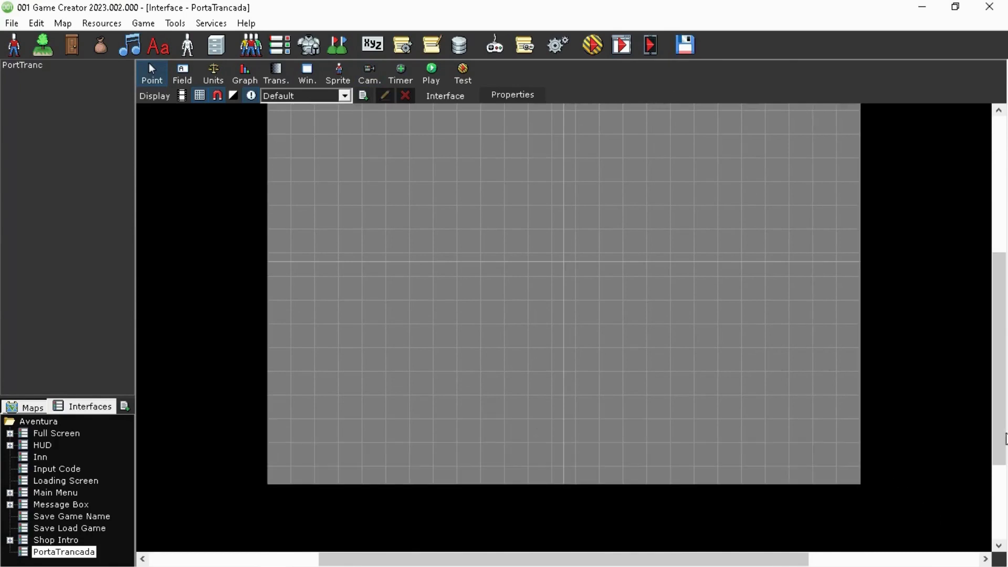
left_click_drag(998, 389, 997, 327)
Start a new map named Fechadura with a width of 15, a height of 16 and a depth of 3 tiles
left_click(32, 407)
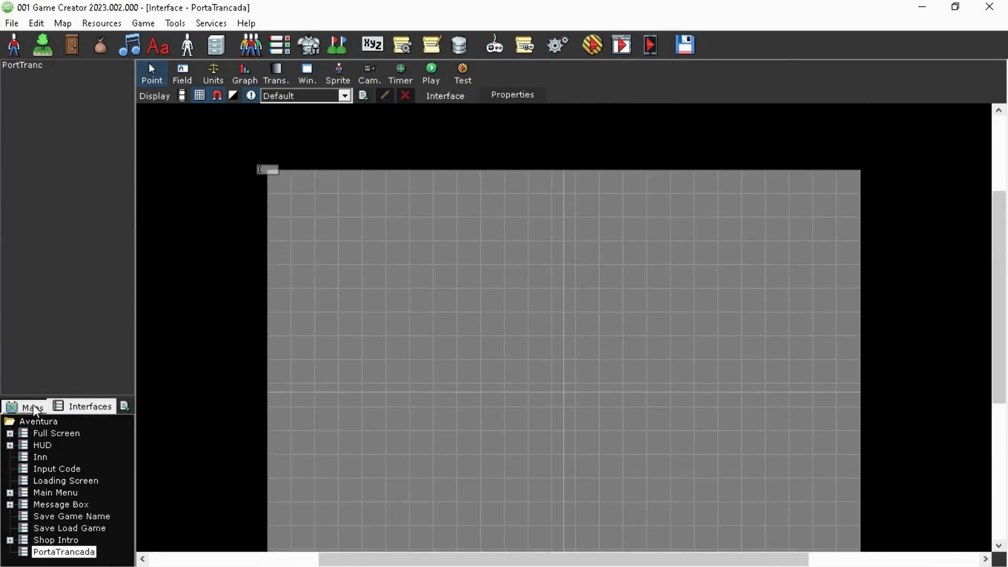
left_click(468, 342)
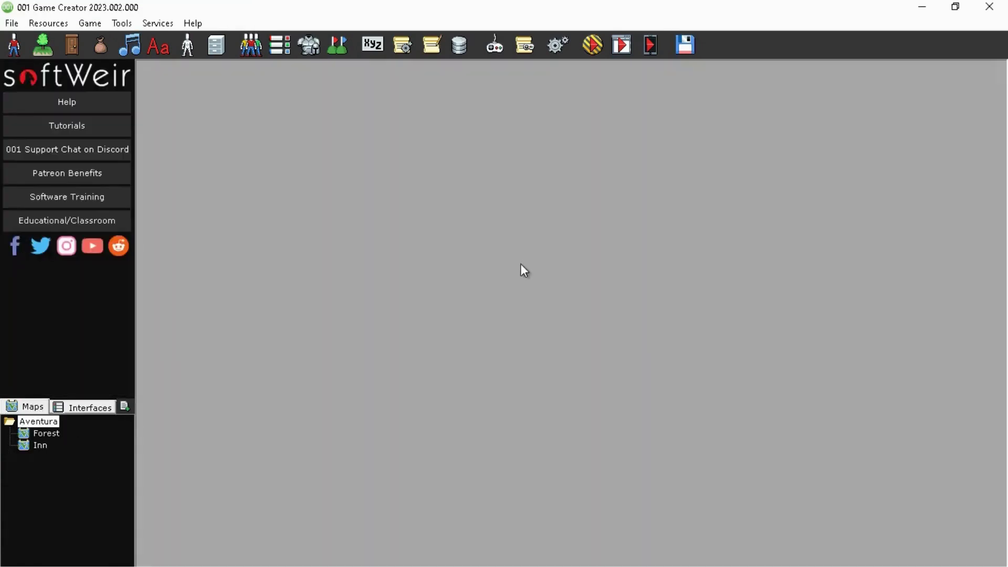
left_click(126, 405)
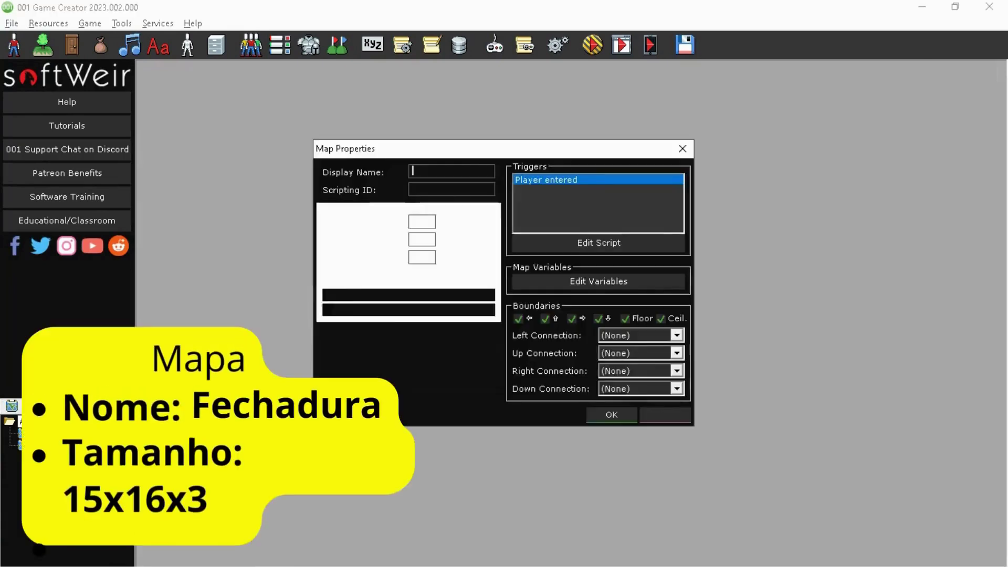
type("Fechadura")
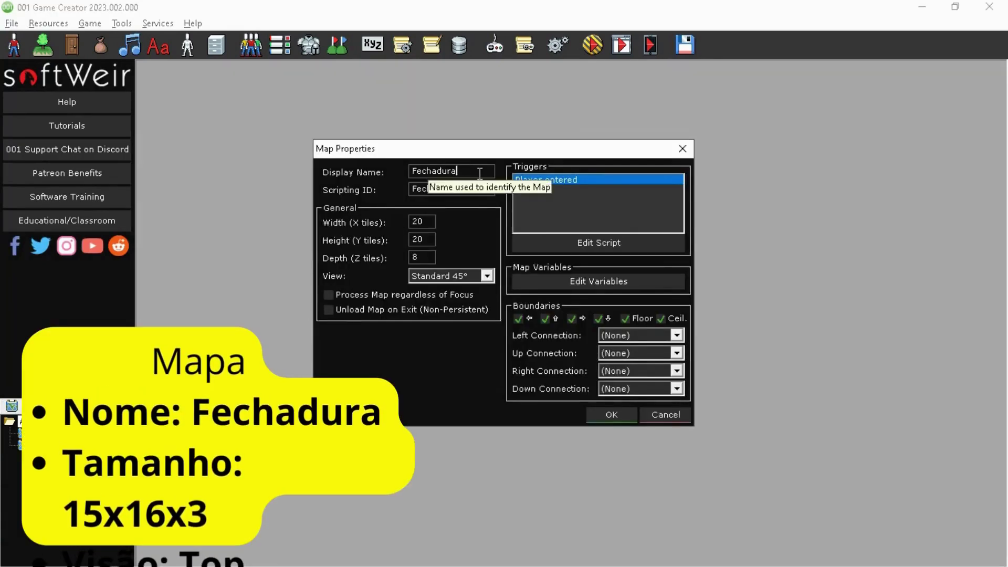
double_click(422, 222)
type("15")
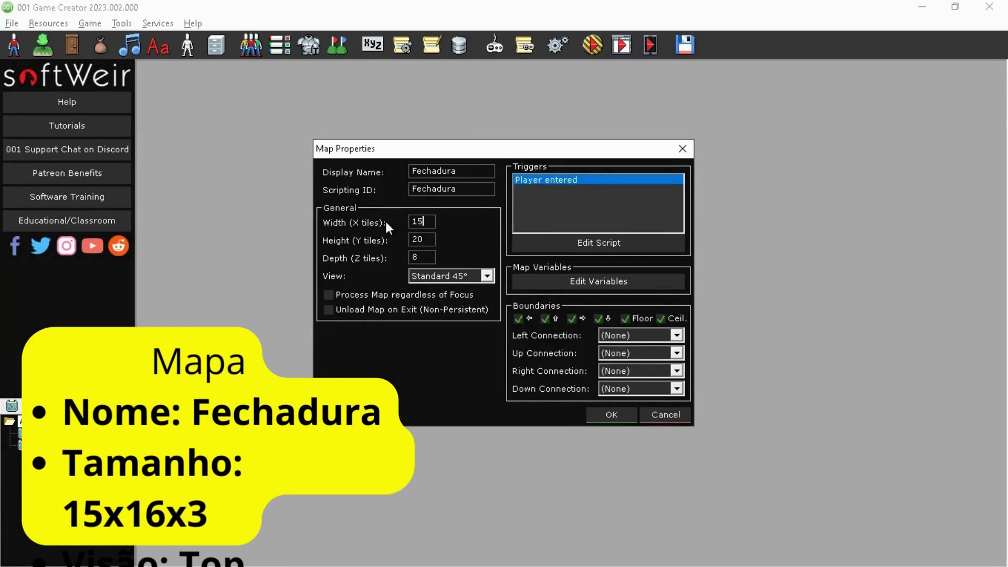
key("Tab")
type("16")
key("Tab")
key("Tab")
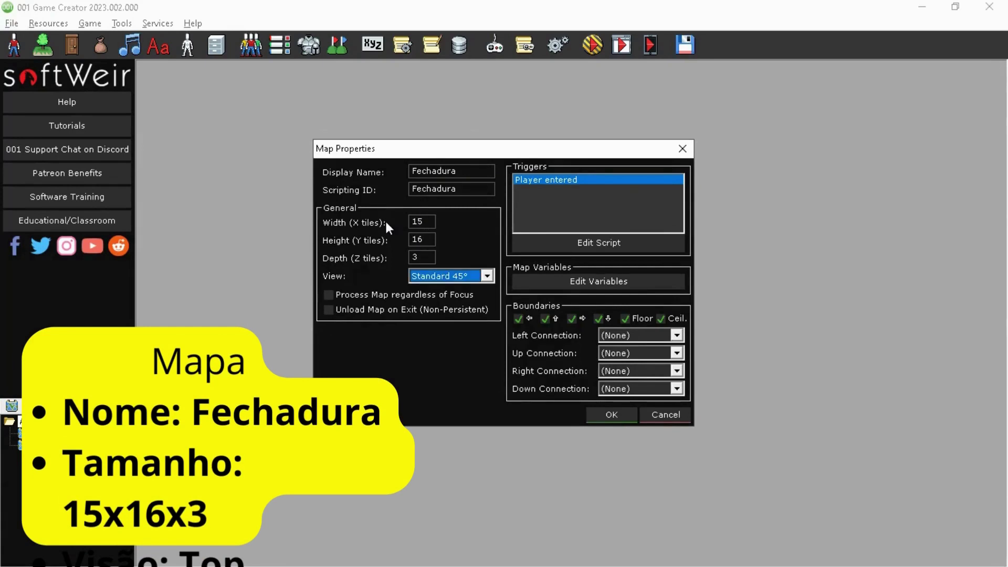
Set the Fechadura map's view to Top and finish creating the map
left_click(441, 274)
left_click(448, 308)
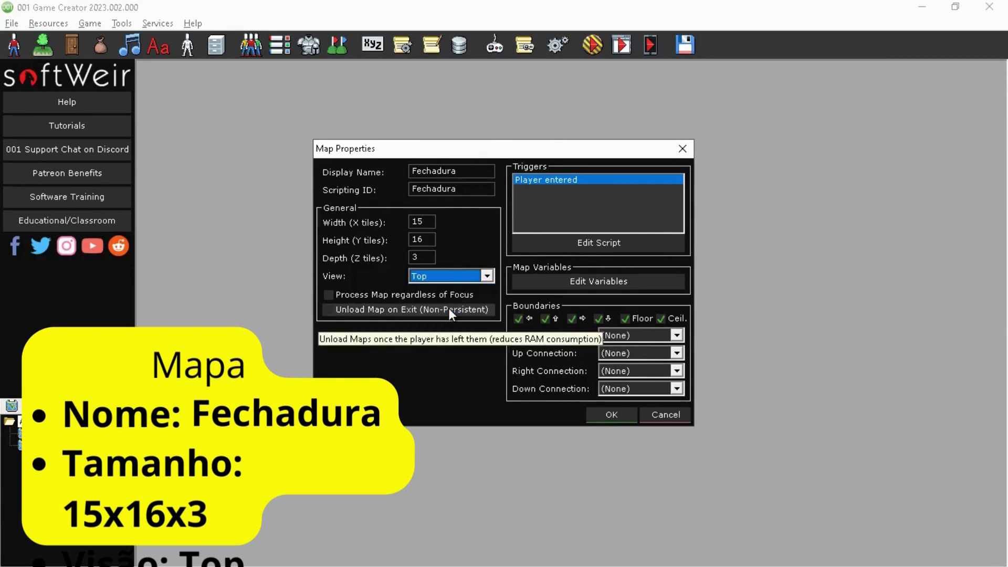
left_click(611, 415)
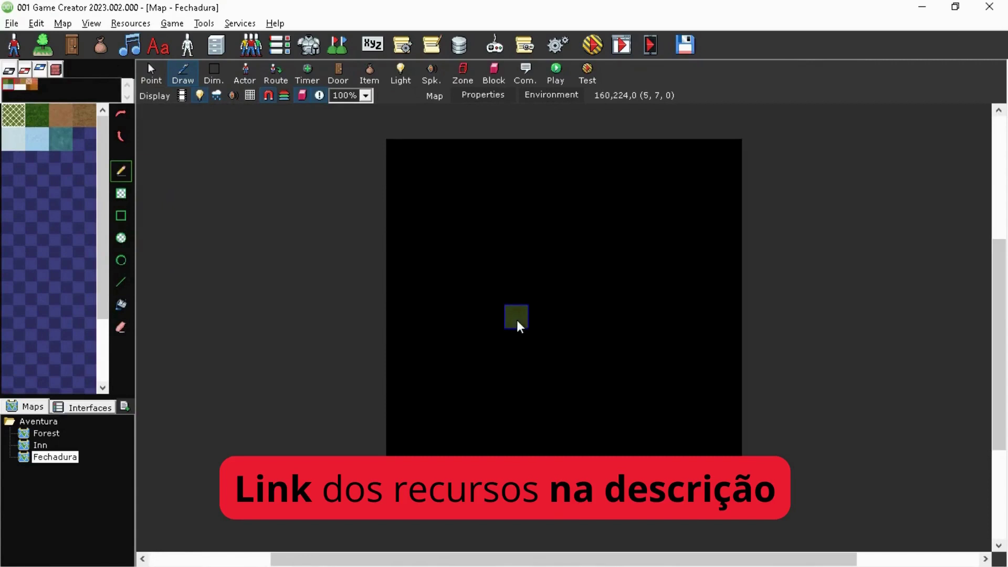
Import LockpickTense.1so, LockpickFind.1so, Lockpick.1so, DoorOpen.1so, Gazua.1rs and Fechadura.1rs from the desktop as game resources
left_click(216, 46)
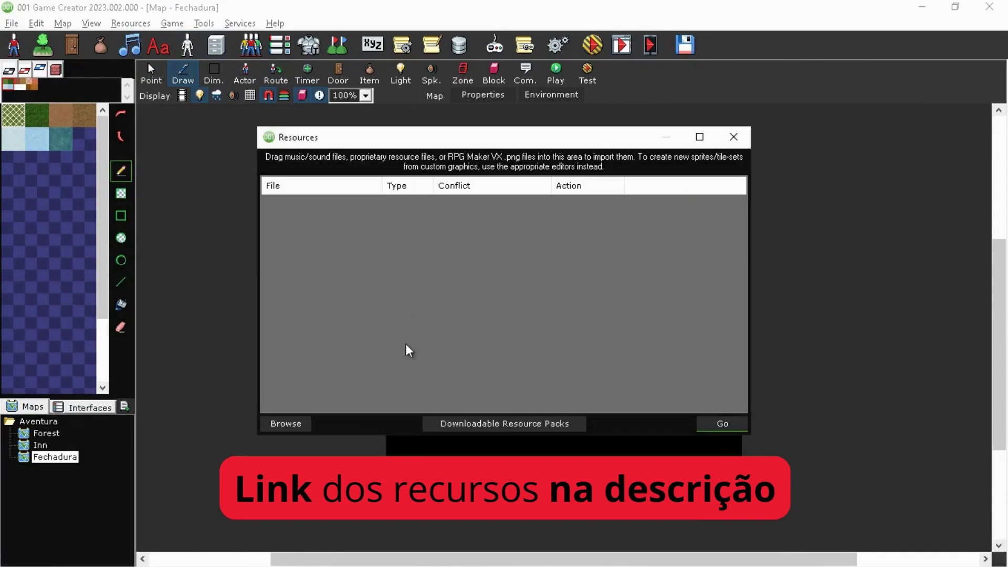
left_click(289, 423)
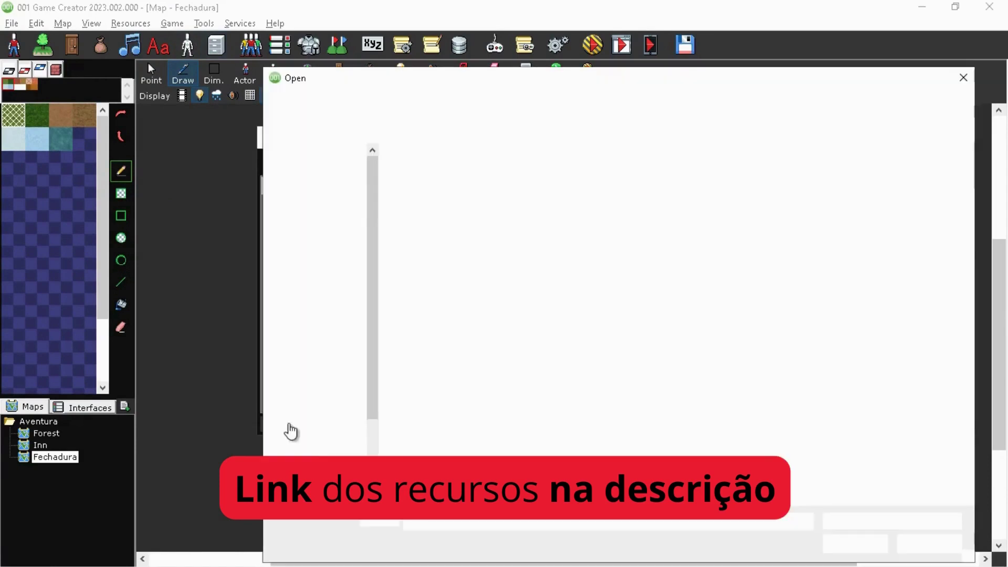
left_click_drag(486, 363, 424, 220)
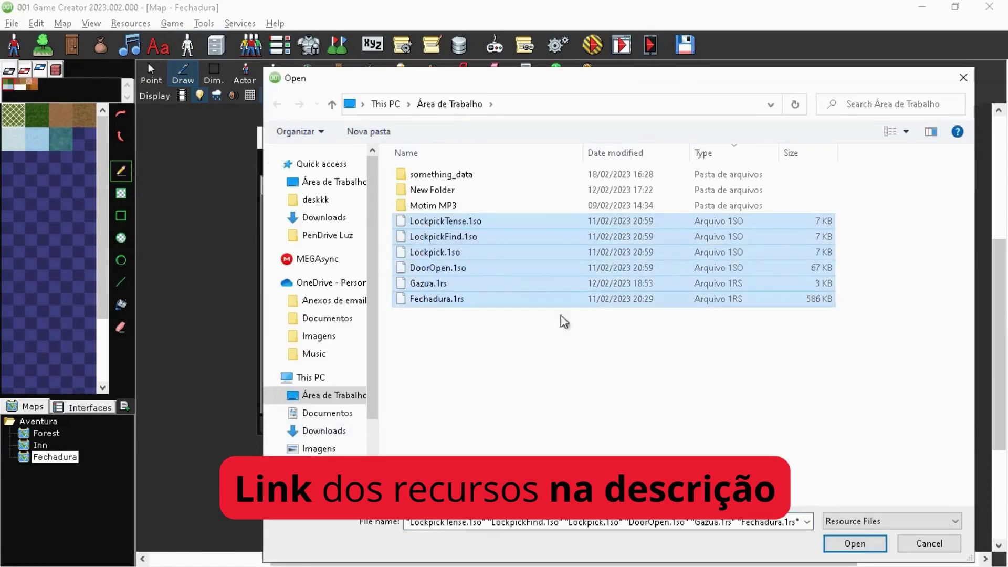
left_click(854, 544)
left_click(711, 425)
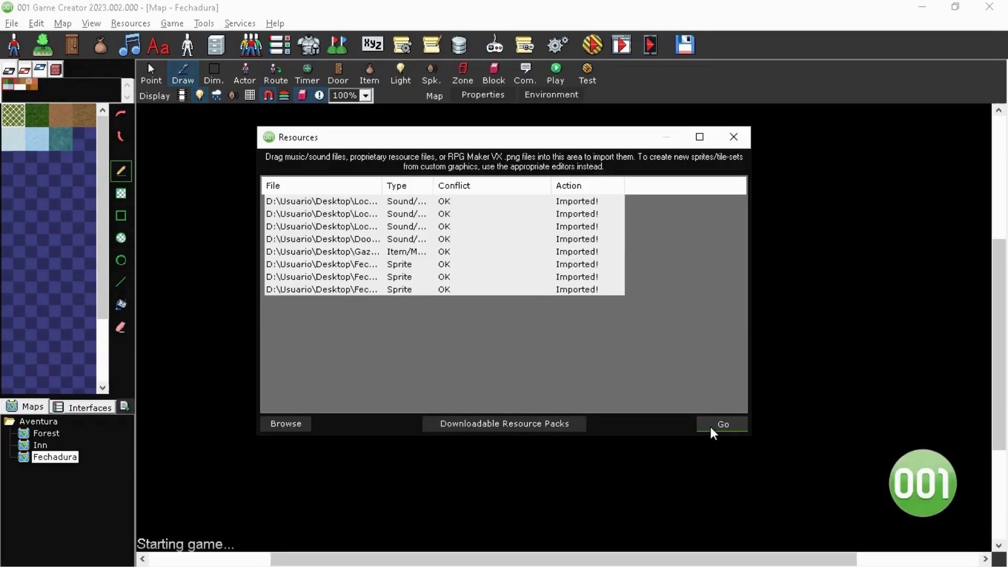
left_click(742, 137)
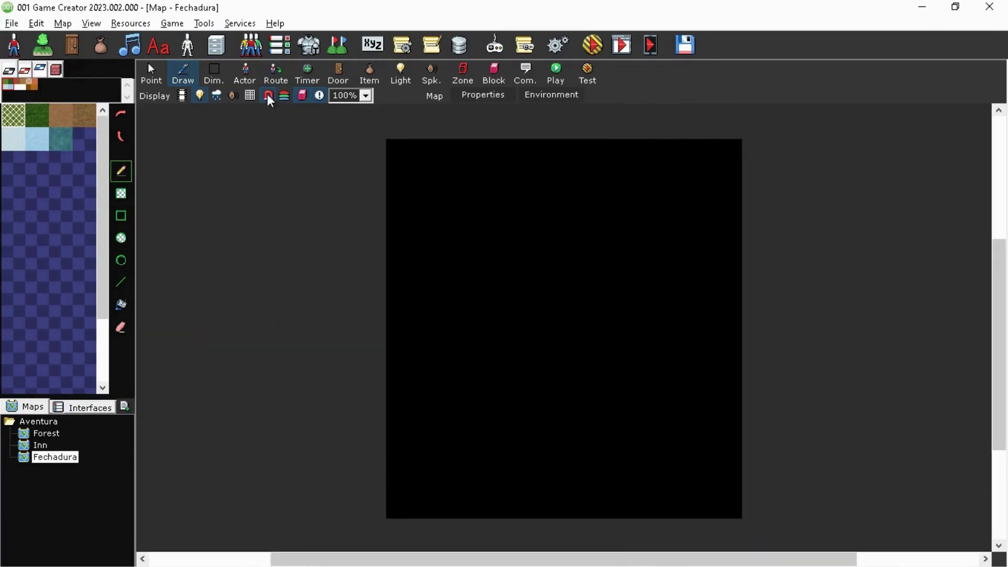
Place a new actor from the Dynamic Object template near the centre of the Fechadura map, at position 240, 272, 0
left_click(245, 74)
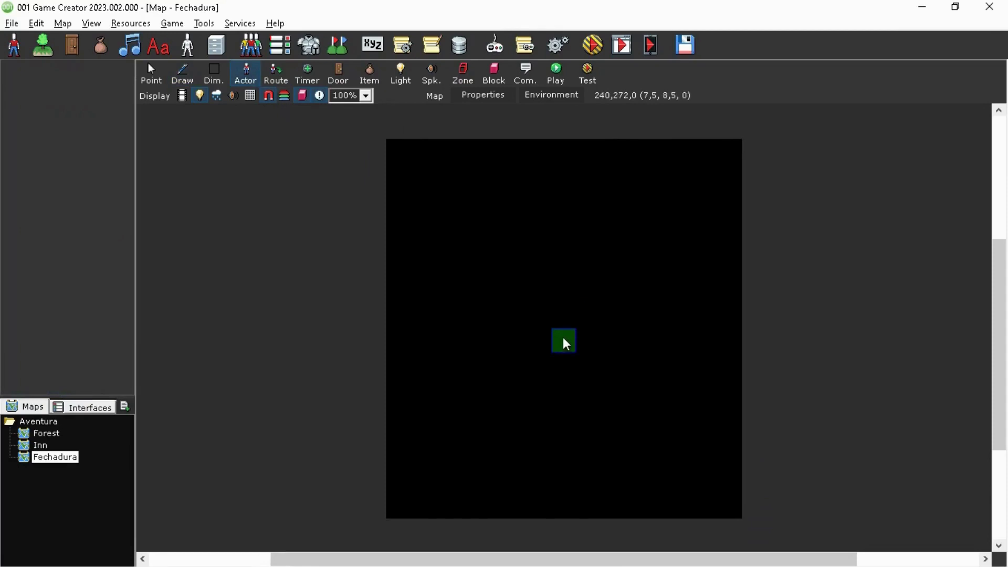
left_click(564, 338)
double_click(543, 193)
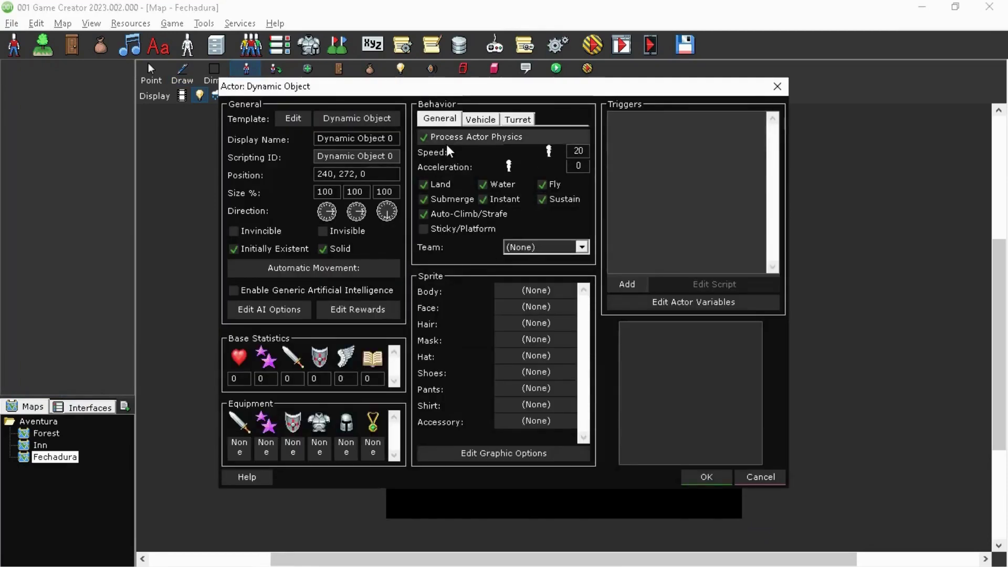
Turn off Process Actor Physics, Land, Water, Fly, Sustain, Auto-Climb/Strafe and Solid for the new actor
left_click(448, 182)
left_click(499, 186)
left_click(551, 184)
left_click(556, 201)
left_click(478, 215)
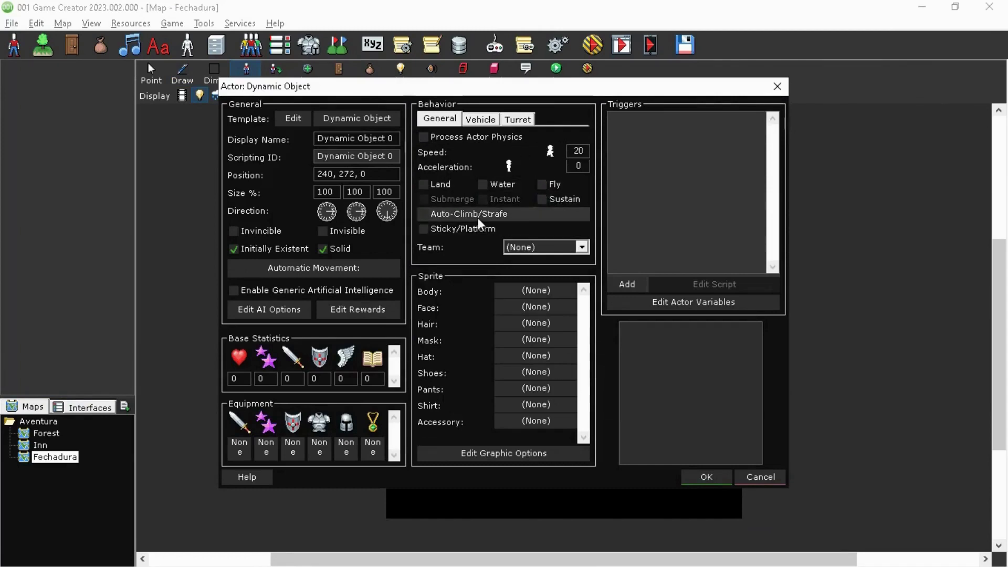
left_click(350, 251)
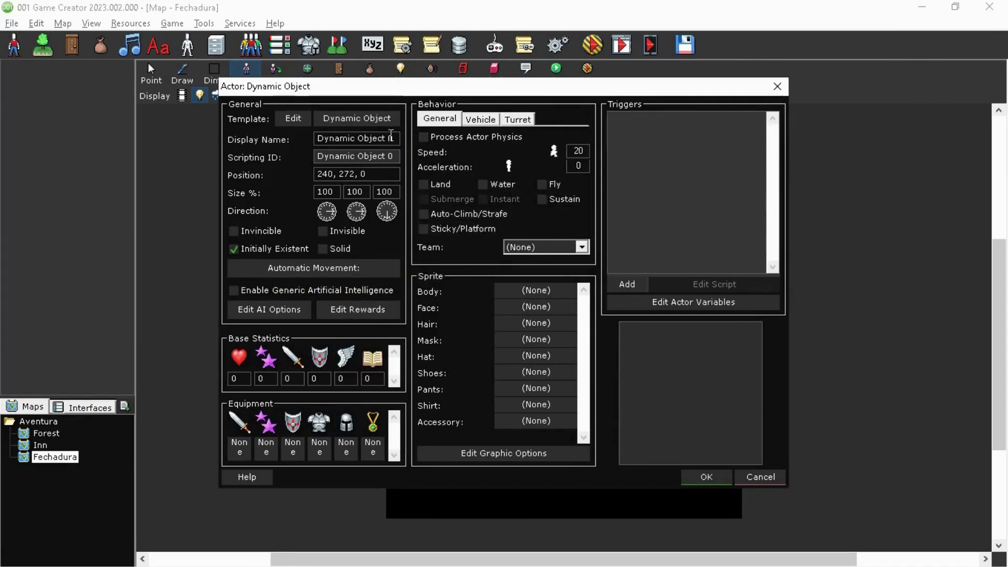
Set both the display name and the scripting ID of the actor to Tranca
left_click_drag(395, 139, 223, 152)
type("Tranca")
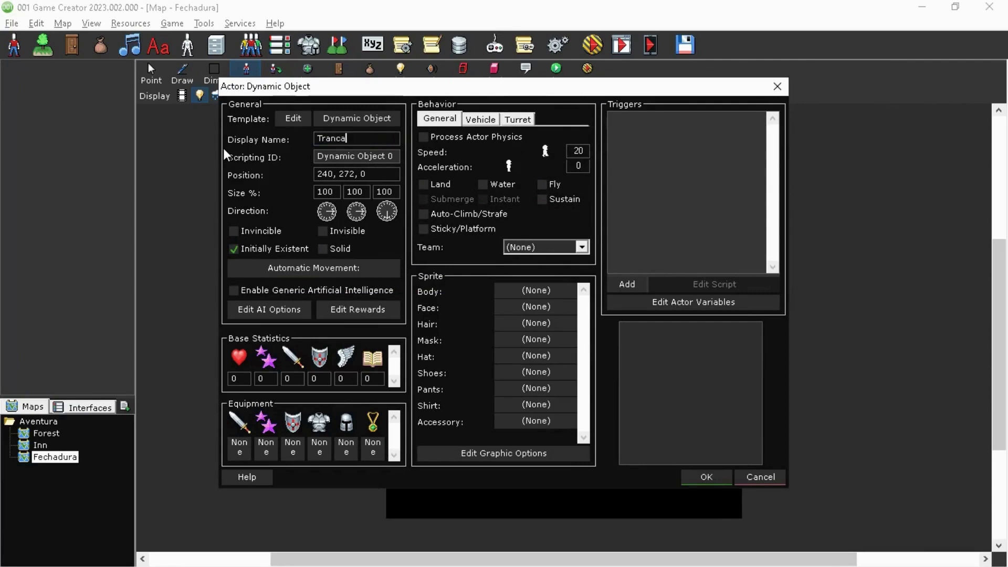
key("ctrl+a")
key("ctrl+c")
key("Tab")
key("ctrl+v")
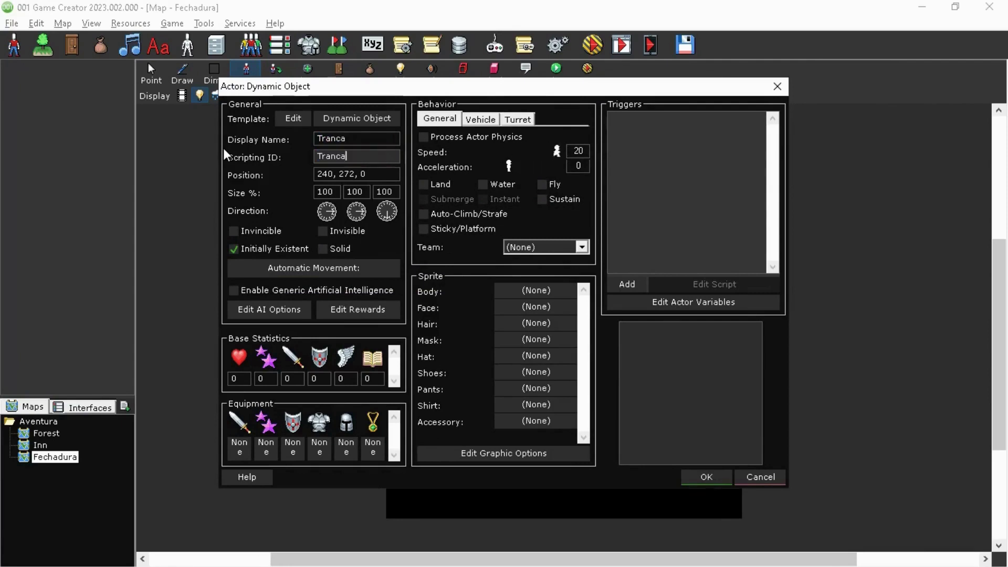
Give the Tranca actor the Fechadura body sprite and finish placing it on the map
left_click(541, 287)
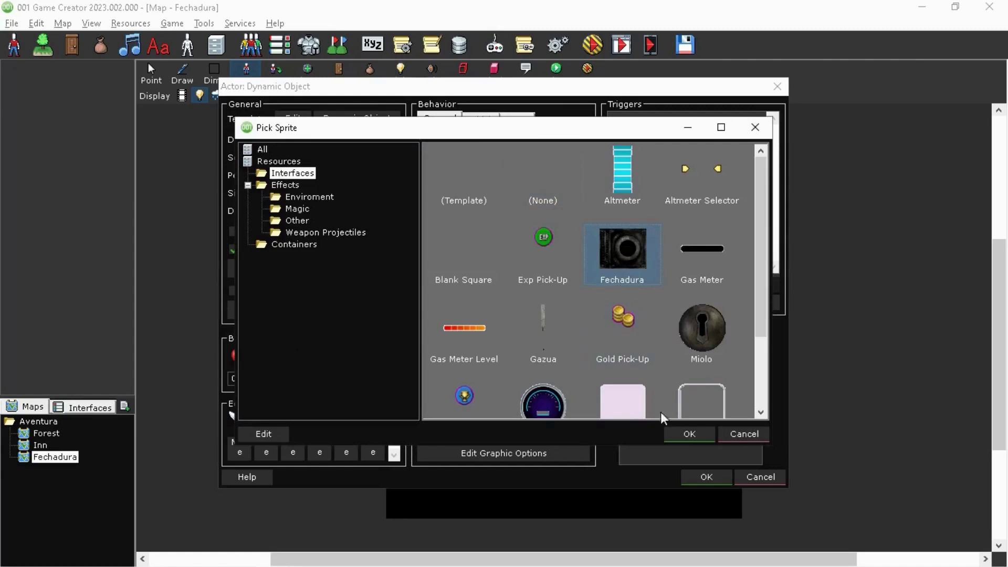
left_click(690, 433)
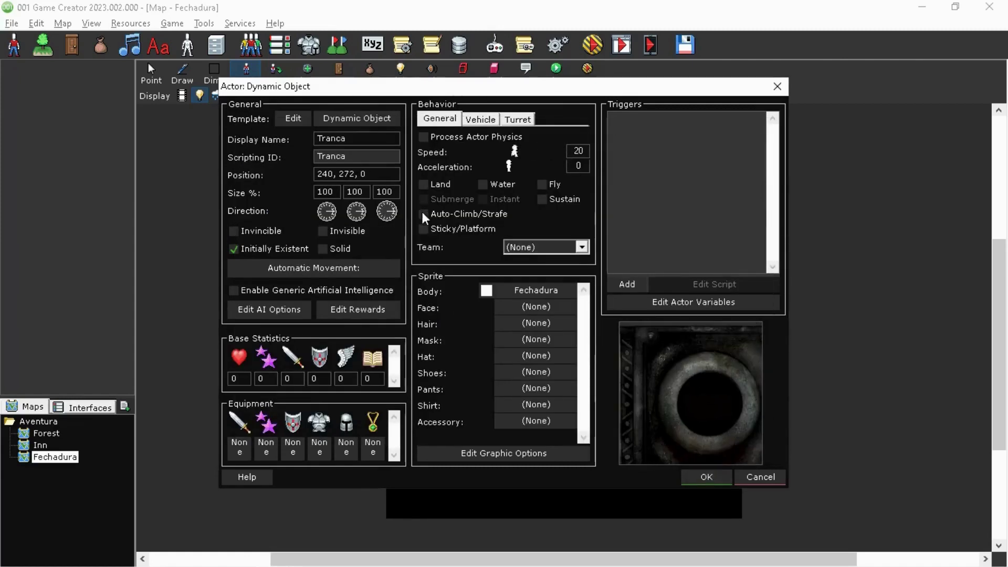
left_click(706, 475)
left_click(563, 342)
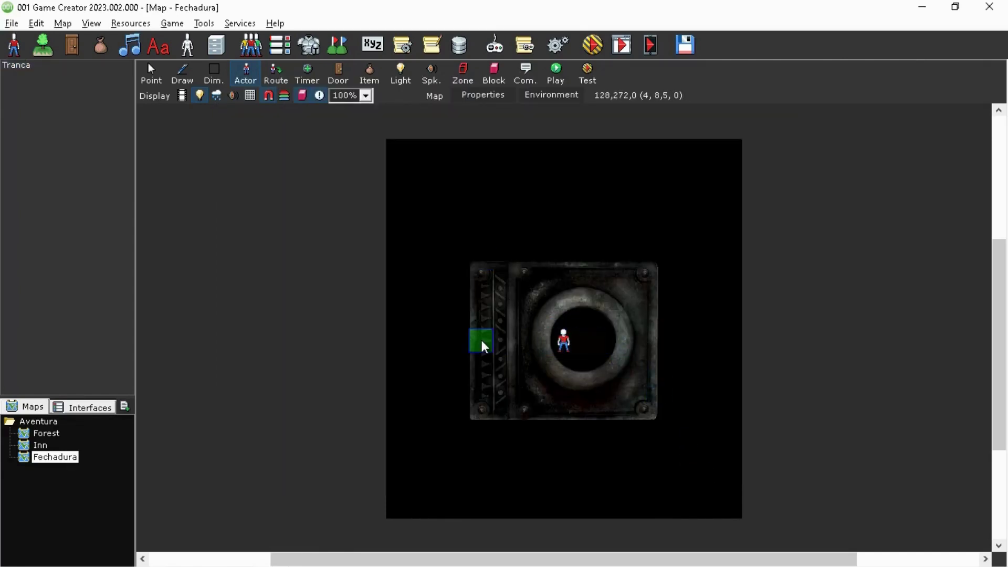
Place a second Dynamic Object actor at 272, 272, 0 with all Land, Water, Fly, Sustain, Auto-Climb/Strafe and Solid options off
left_click(590, 342)
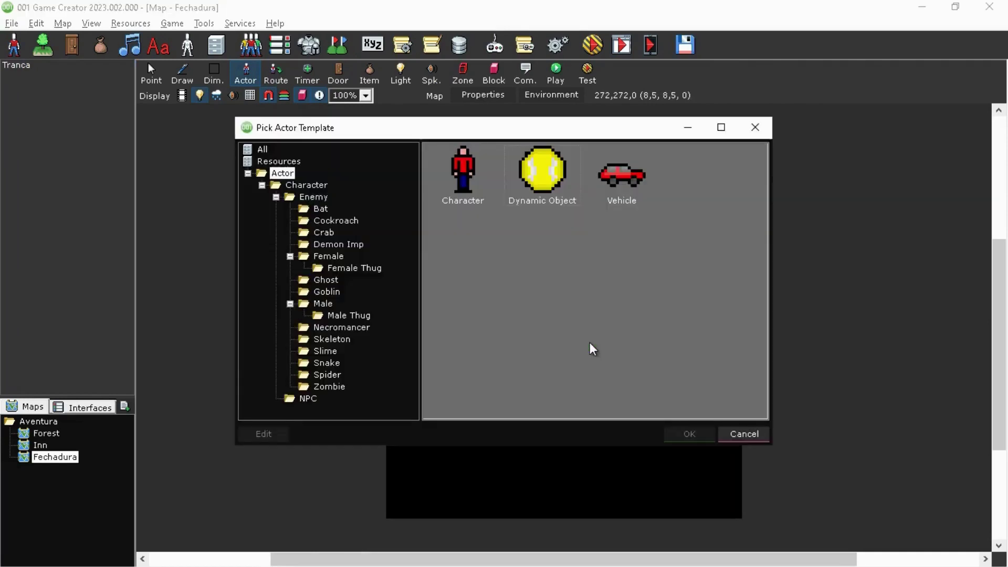
double_click(553, 190)
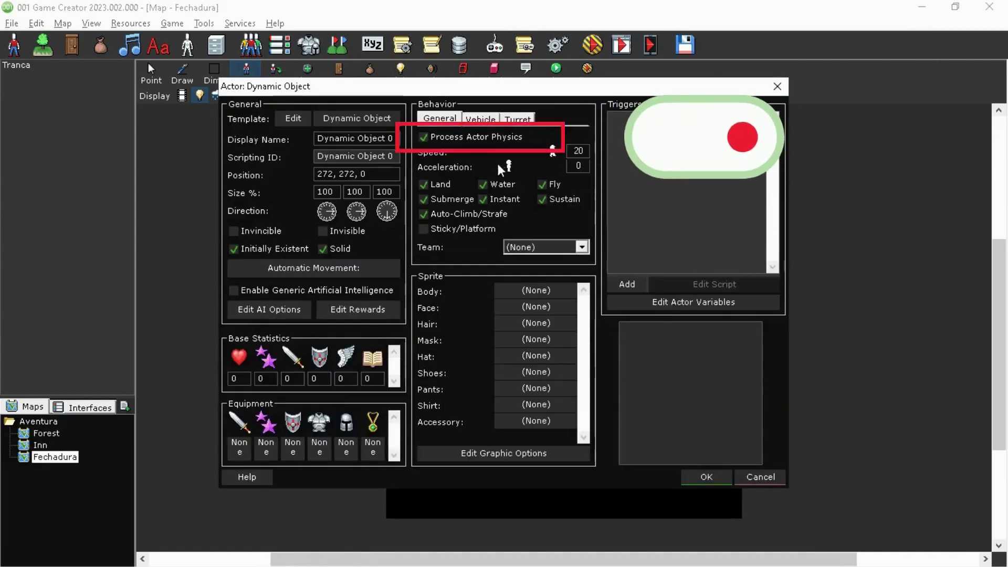
left_click(455, 184)
left_click(455, 200)
left_click(457, 214)
left_click(493, 199)
left_click(499, 187)
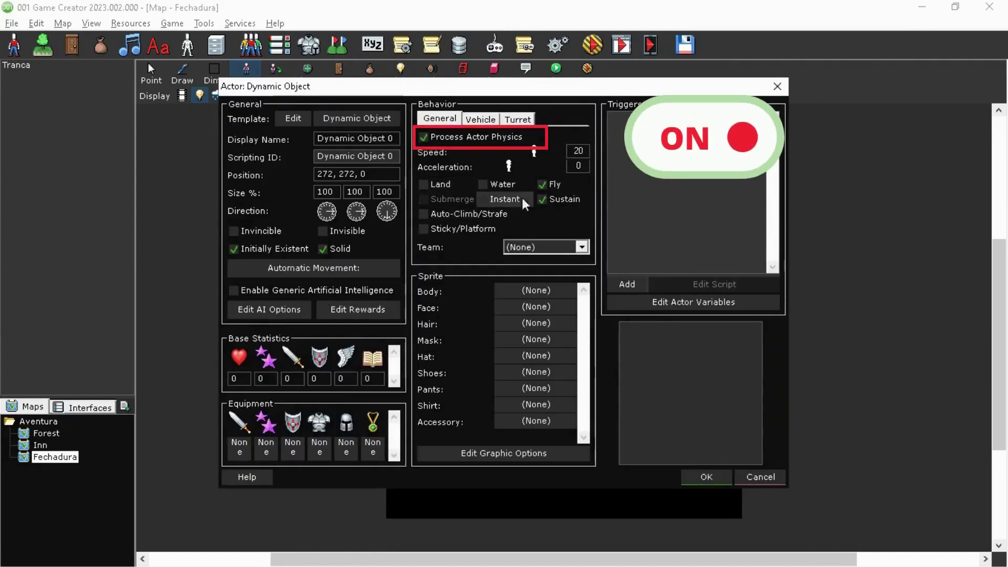
left_click(555, 199)
left_click(557, 188)
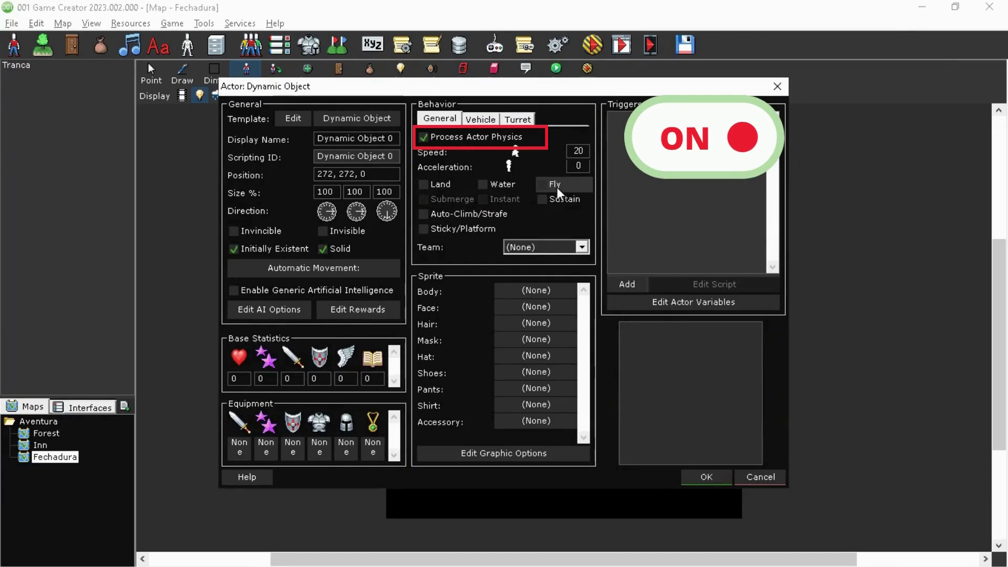
left_click(323, 249)
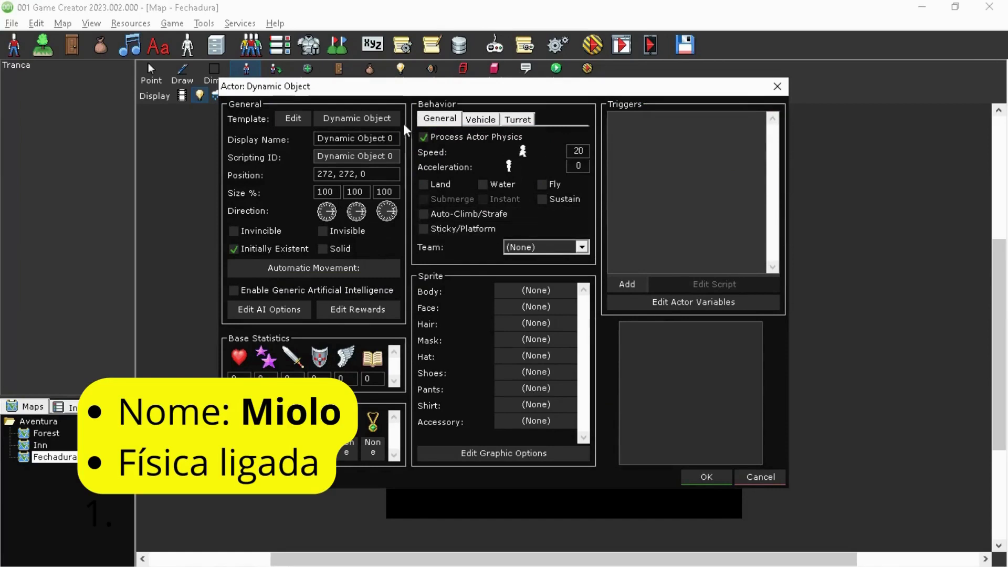
Set both the display name and the scripting ID of the second actor to Miolo
left_click_drag(397, 139, 350, 140)
key("shift+Home")
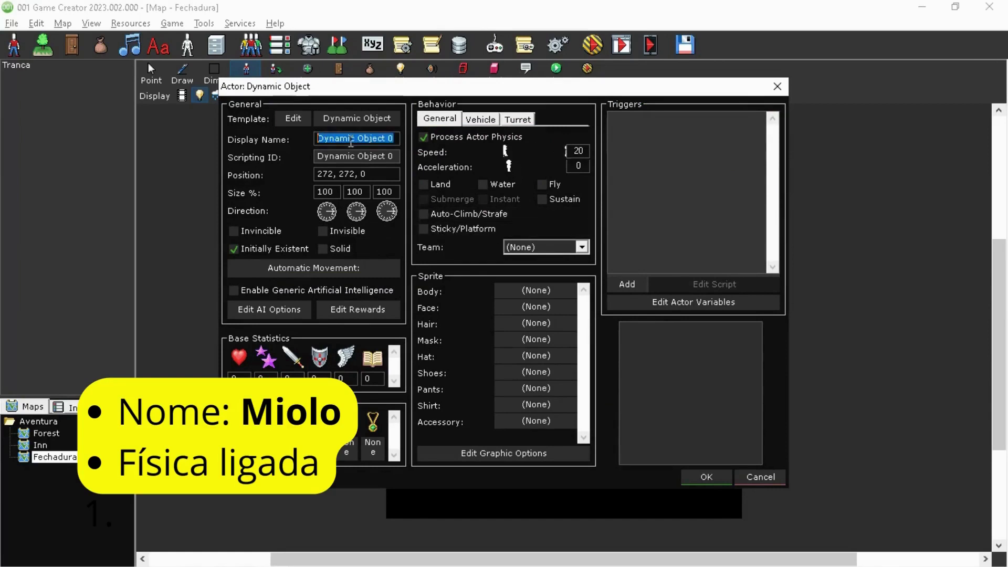
type("Miolo")
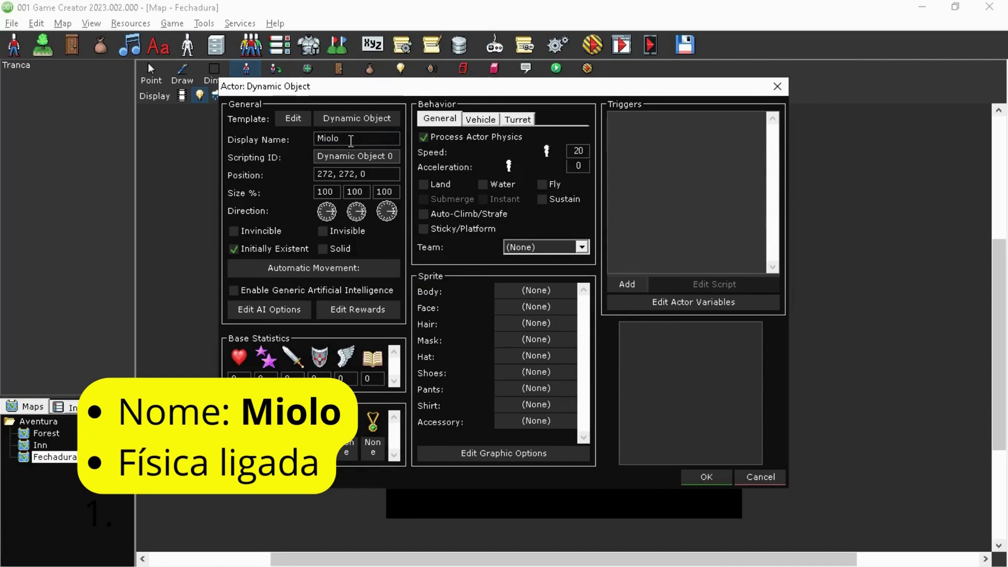
key("shift+Home")
key("Tab")
key("shift+End")
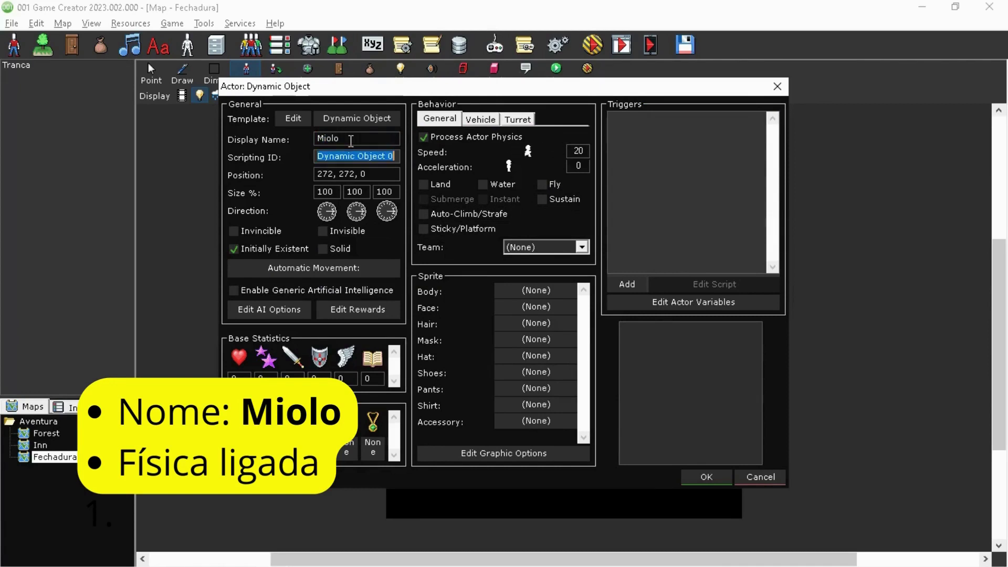
key("ctrl+v")
key("Return")
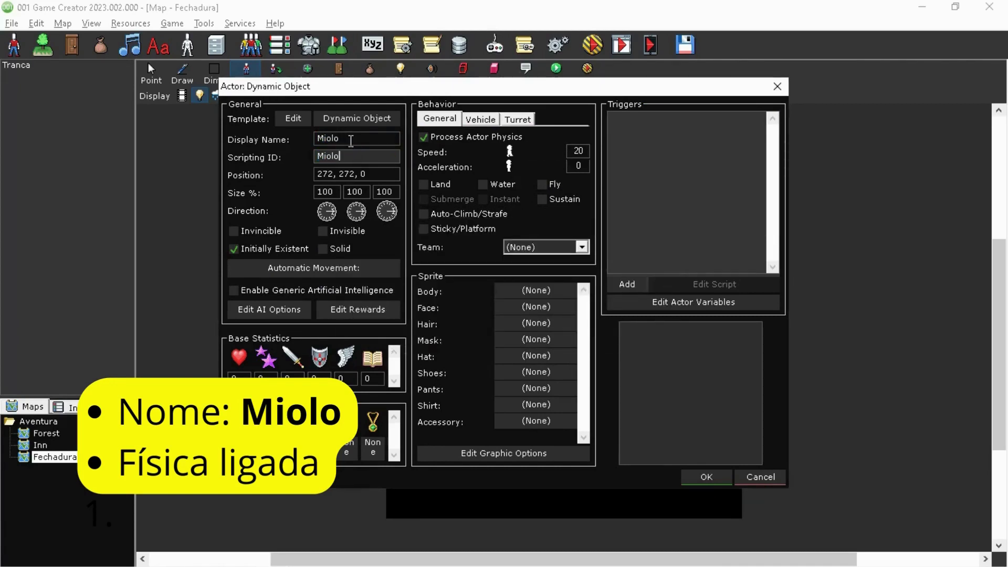
Give the Miolo actor the Miolo body sprite and finish creating it
left_click(540, 294)
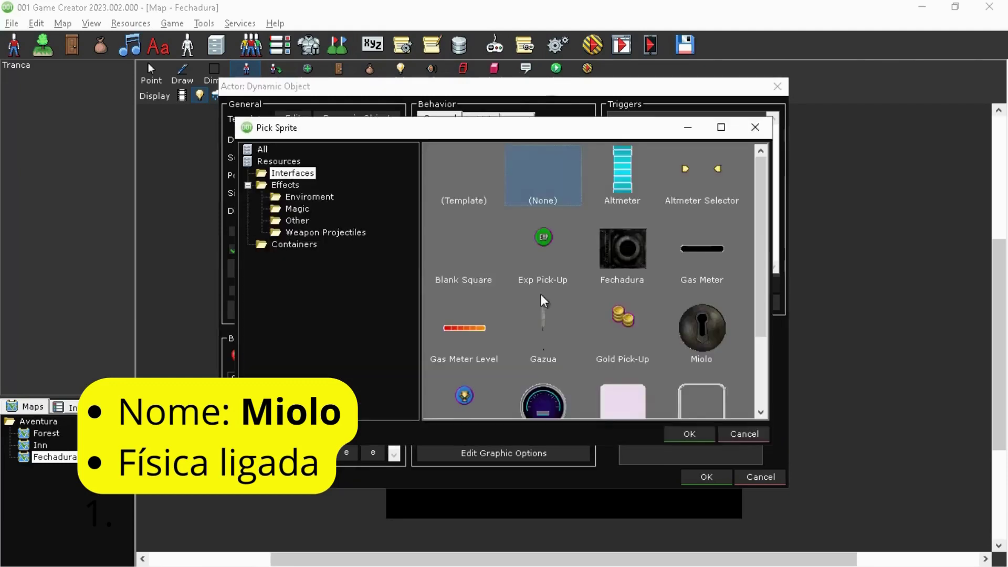
left_click(688, 339)
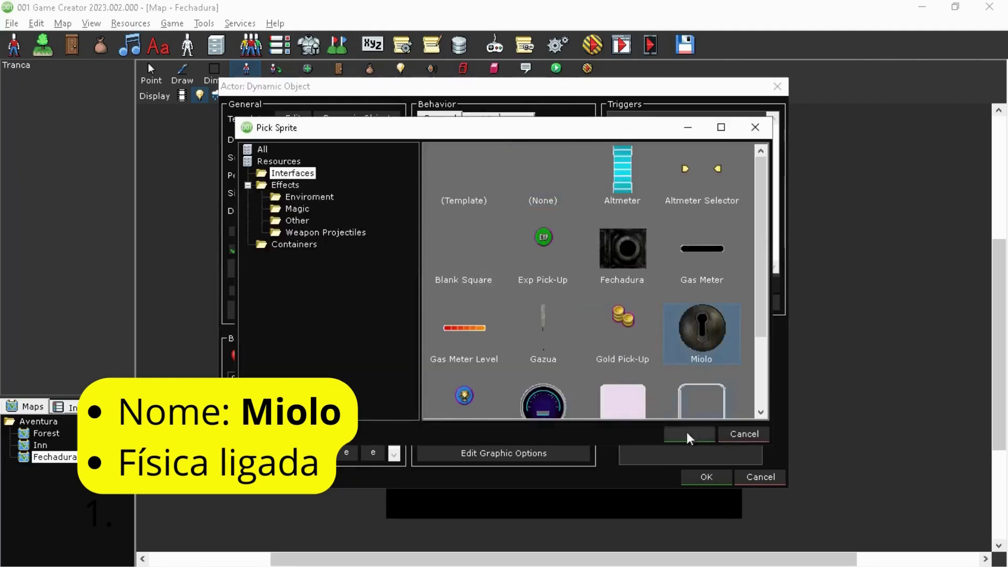
left_click(704, 478)
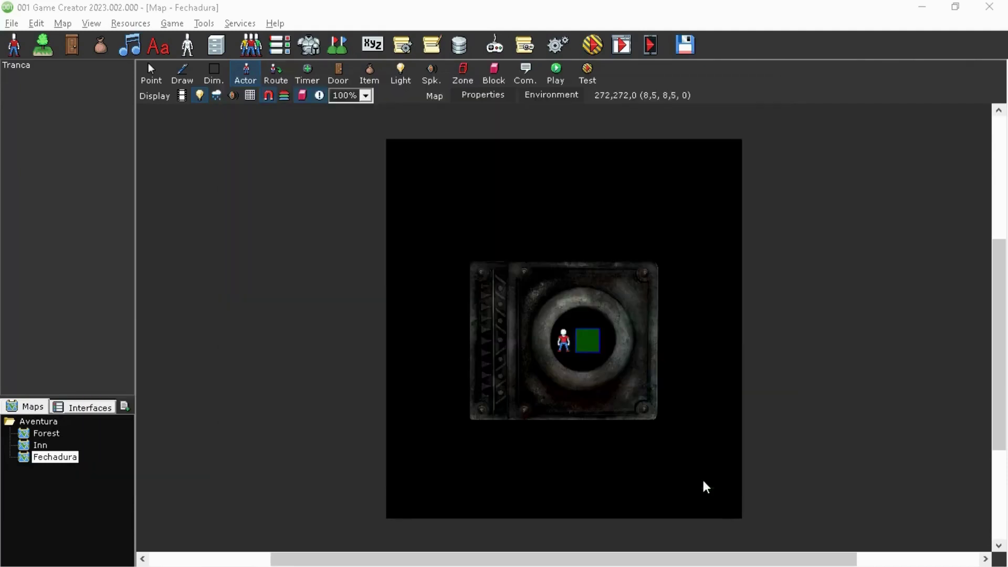
With snapping off, move the Miolo cylinder to the centre of the lock's round opening and hide the actor markers
left_click(268, 95)
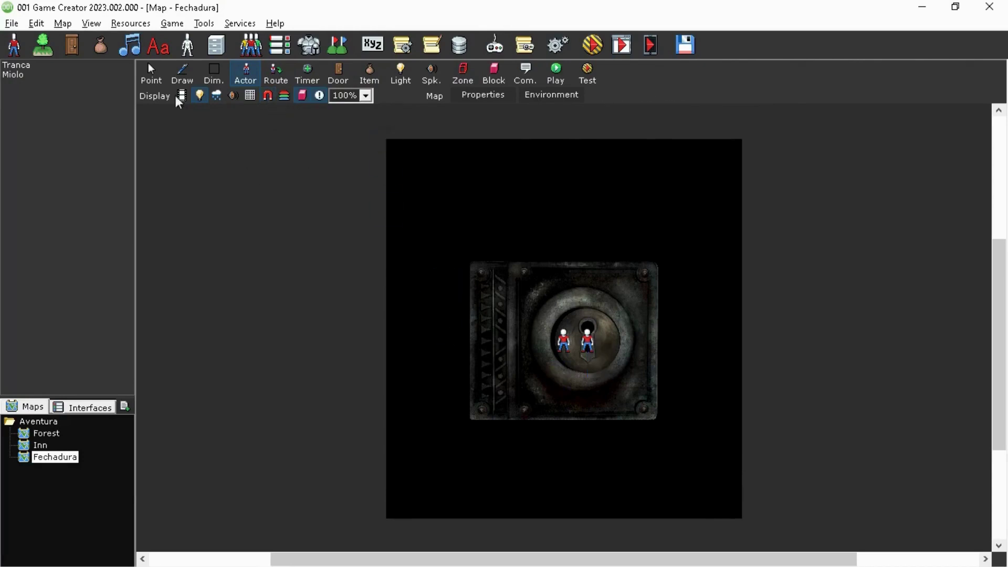
left_click(151, 74)
left_click_drag(606, 340, 604, 340)
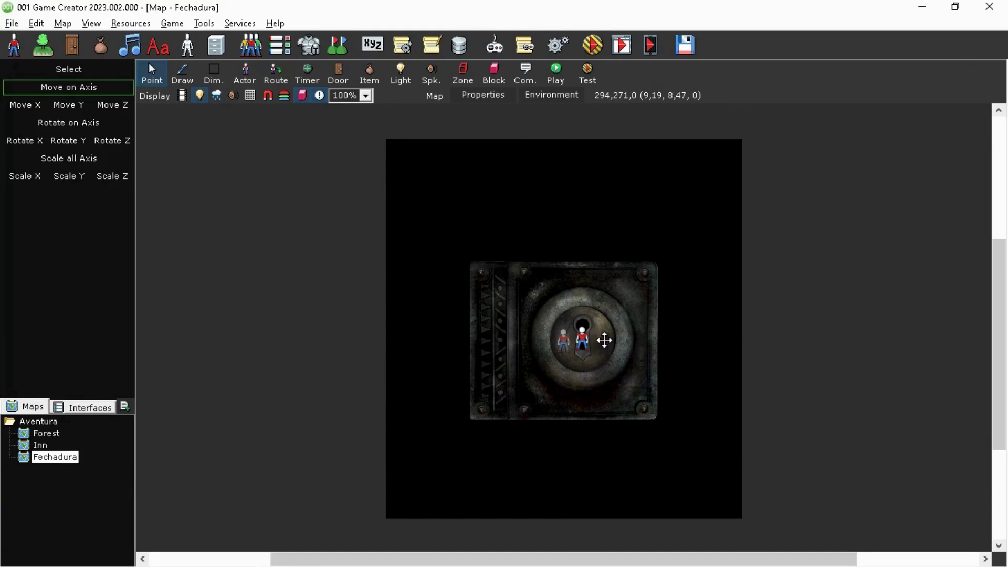
key("Delete")
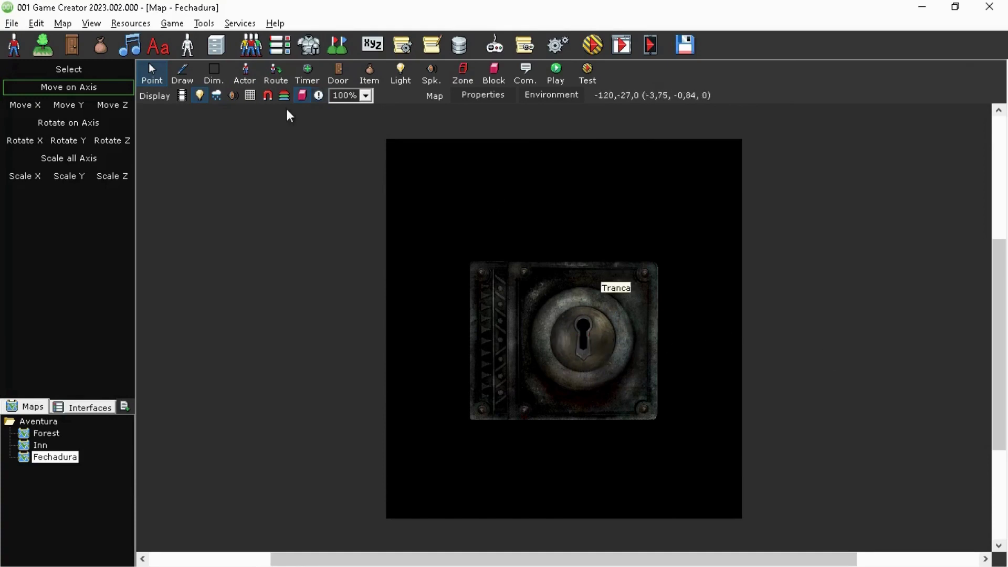
Place a third Dynamic Object actor just above the lock, at position 288, 144, 0
left_click(245, 73)
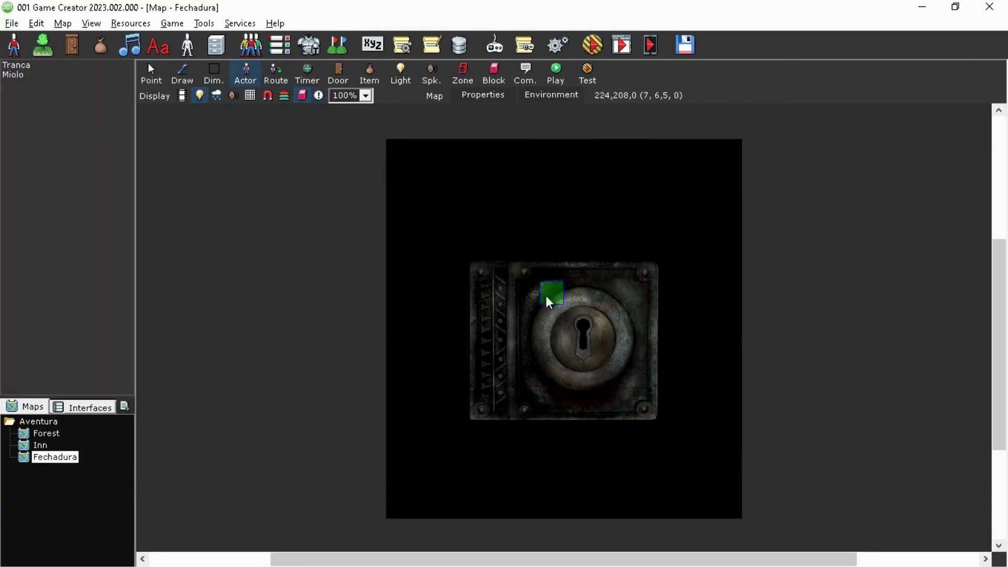
left_click(601, 243)
double_click(554, 195)
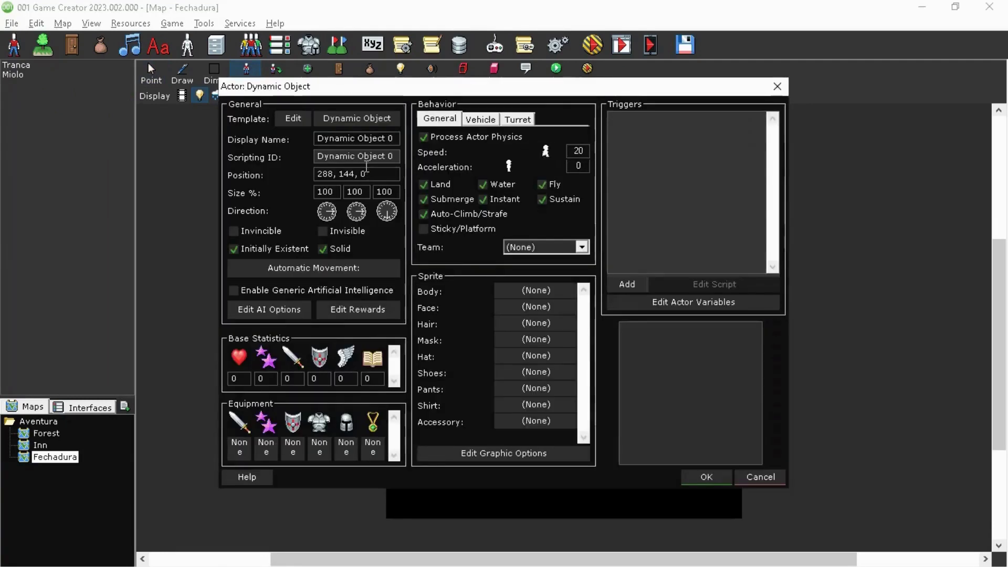
Set both the display name and the scripting ID of the third actor to gazua
left_click_drag(394, 139, 276, 140)
type("gazua")
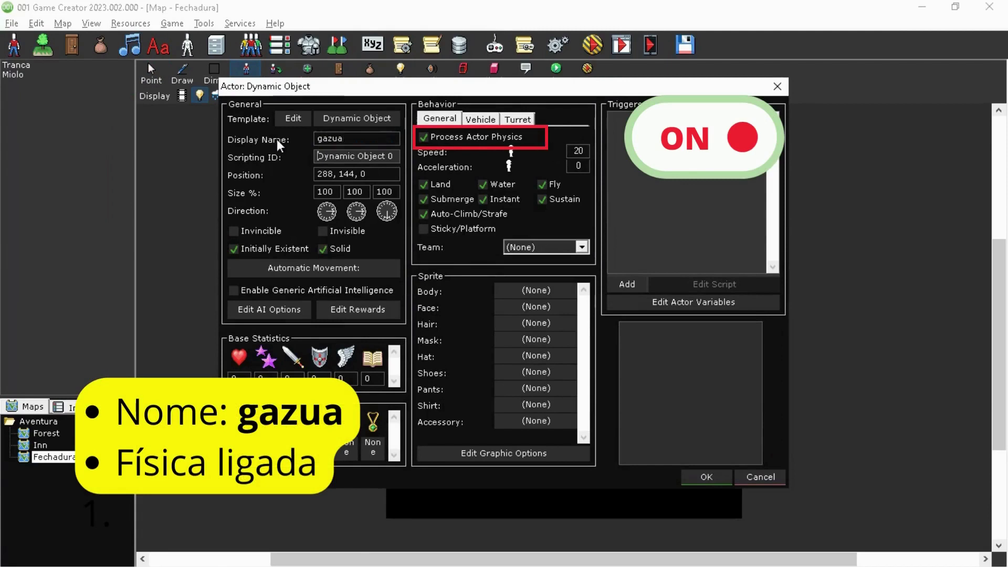
key("Tab")
type("g")
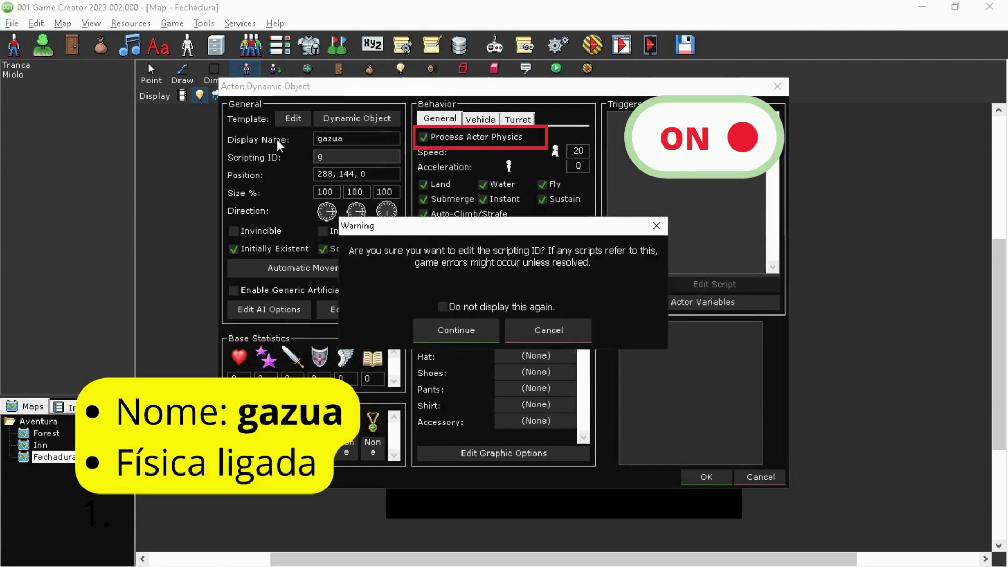
key("Return")
type("gazua")
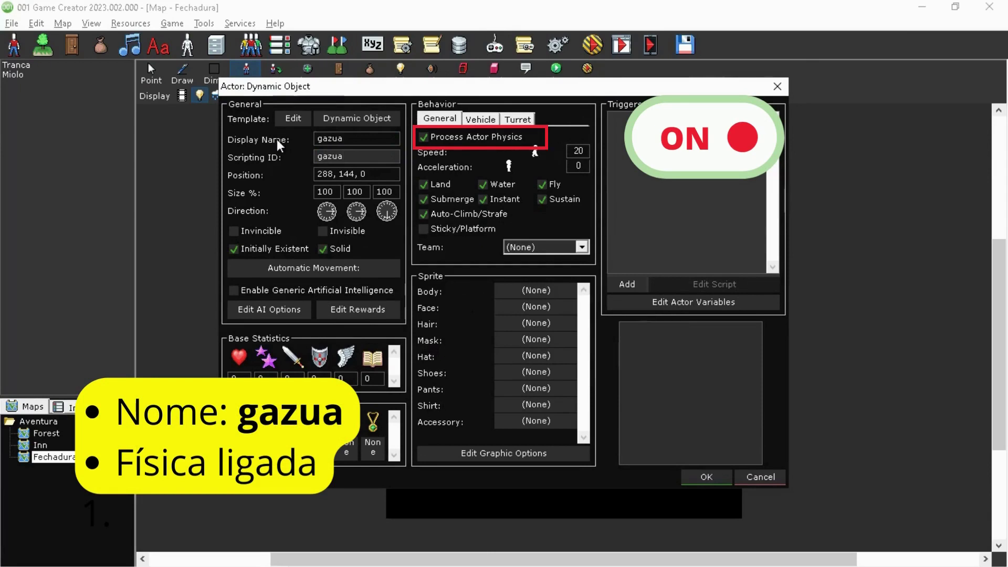
Turn off Land, Water, Fly, Sustain, Auto-Climb/Strafe and Solid for the gazua actor, leaving Process Actor Physics on
left_click(439, 184)
left_click(496, 185)
left_click(543, 184)
left_click(542, 200)
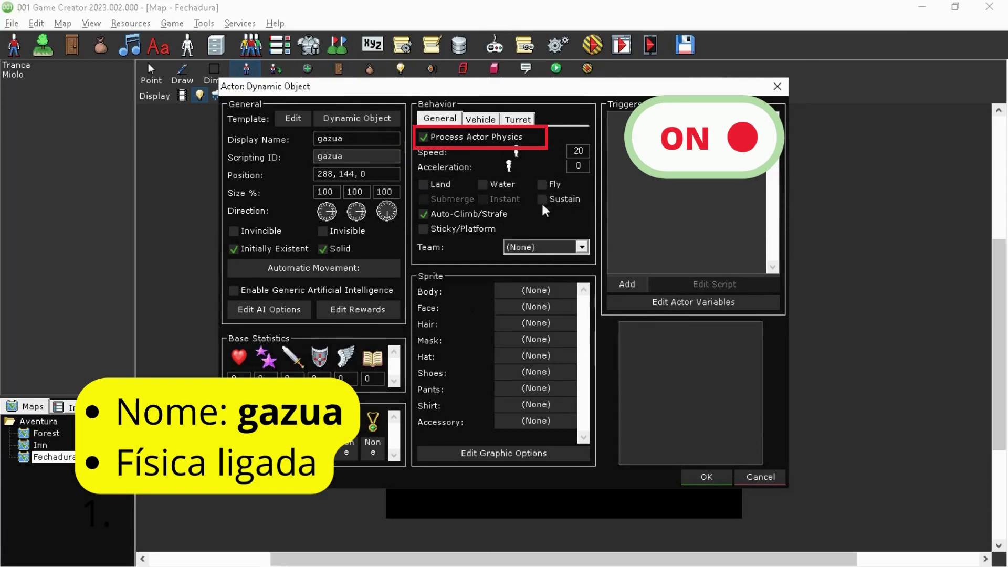
left_click(461, 215)
left_click(363, 250)
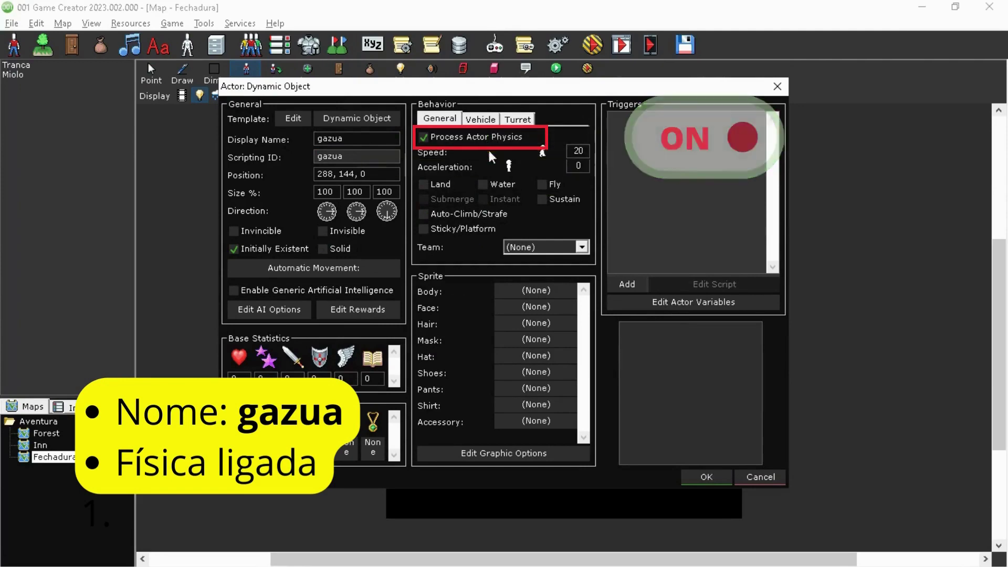
Give the gazua actor the Gazua body sprite, finish creating it and return to the Point tool
left_click(541, 291)
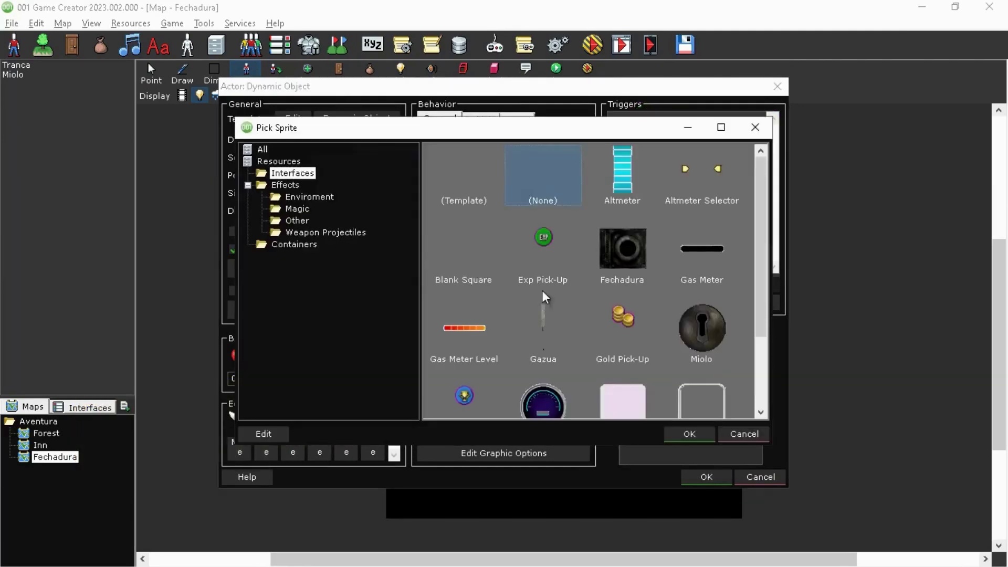
left_click(690, 435)
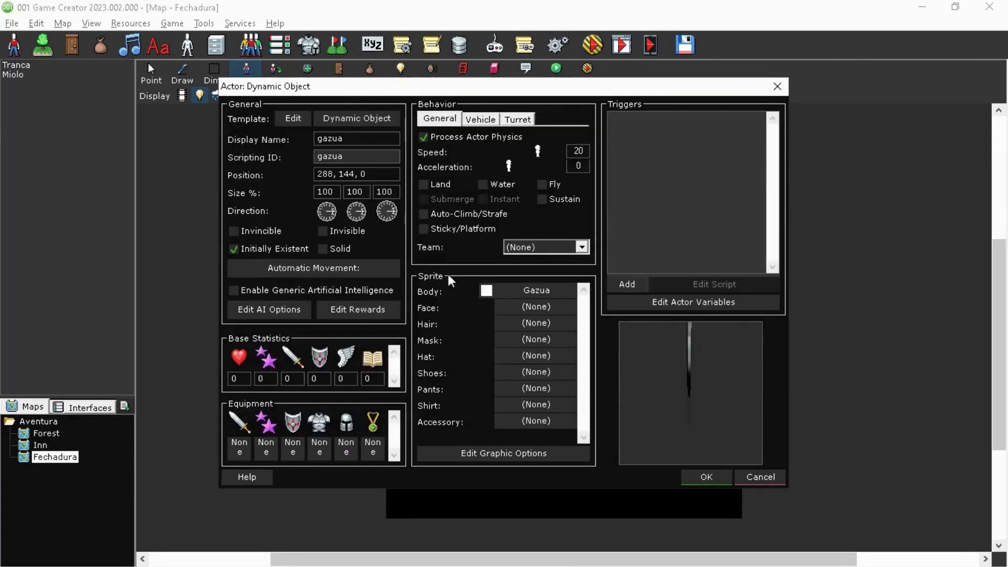
left_click(716, 477)
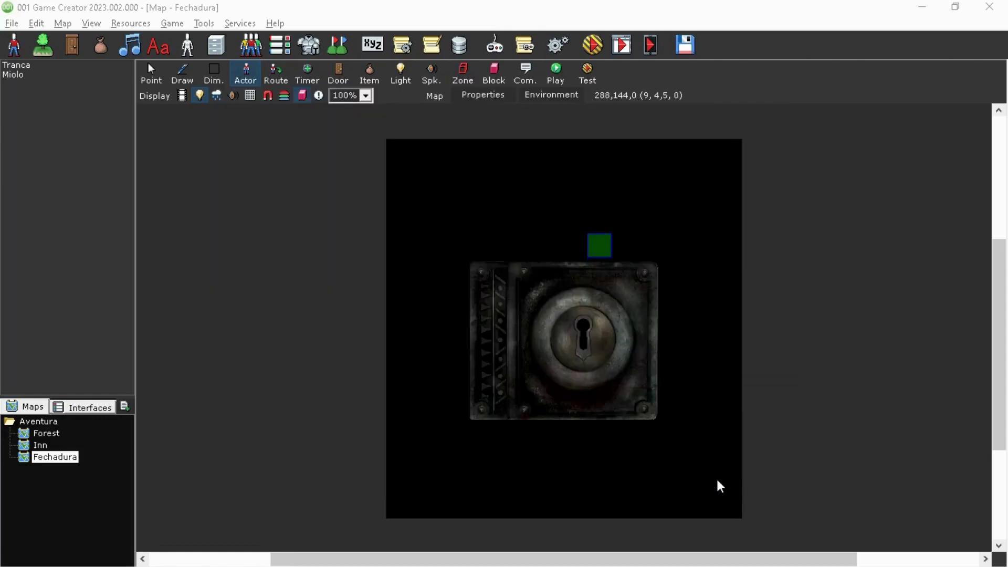
left_click(151, 74)
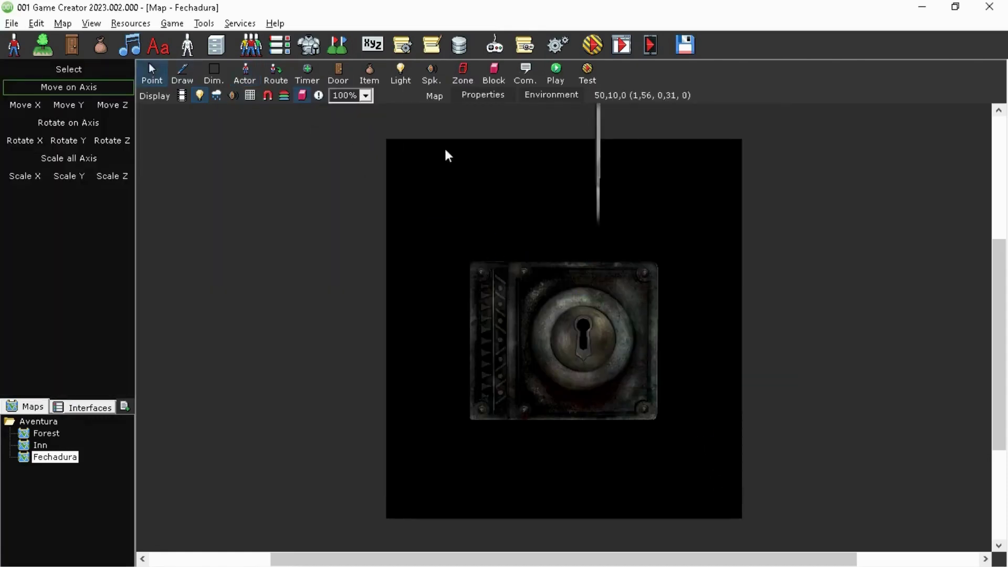
Move the gazua actor over the lock and scale it down until its tip meets the keyhole
left_click_drag(597, 163, 588, 265)
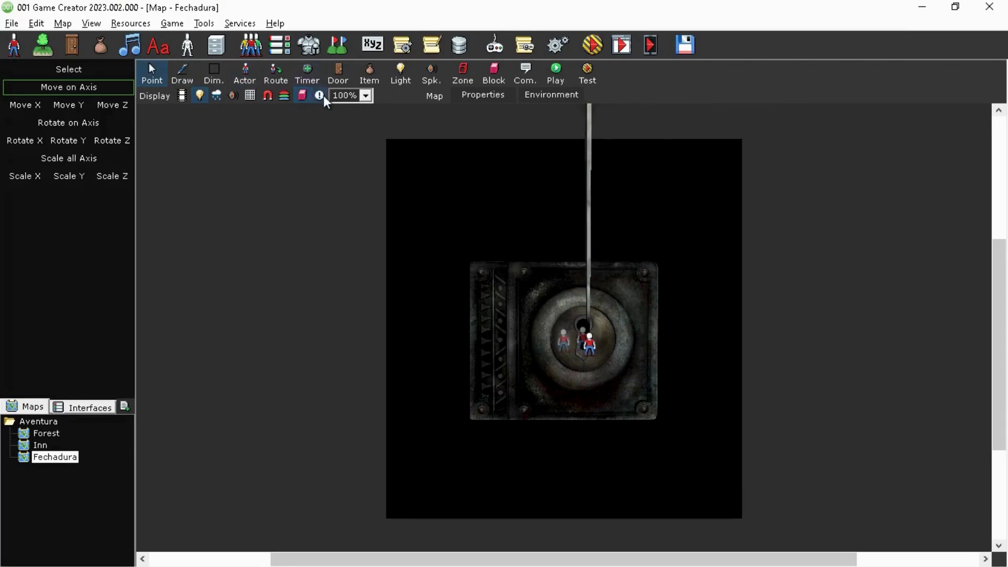
left_click_drag(590, 152, 578, 285)
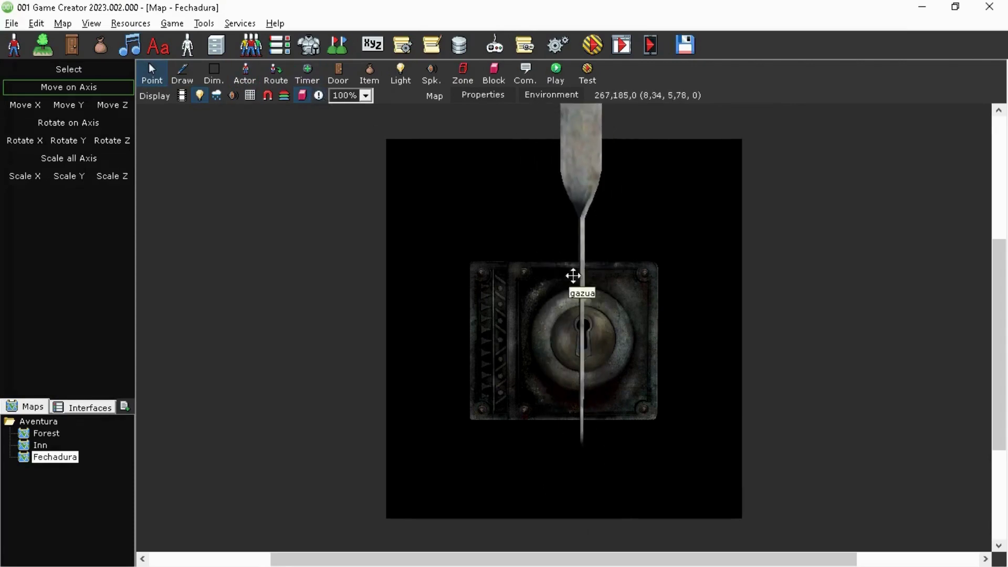
left_click(69, 159)
left_click_drag(584, 169, 568, 187)
left_click(69, 86)
left_click_drag(582, 340, 581, 199)
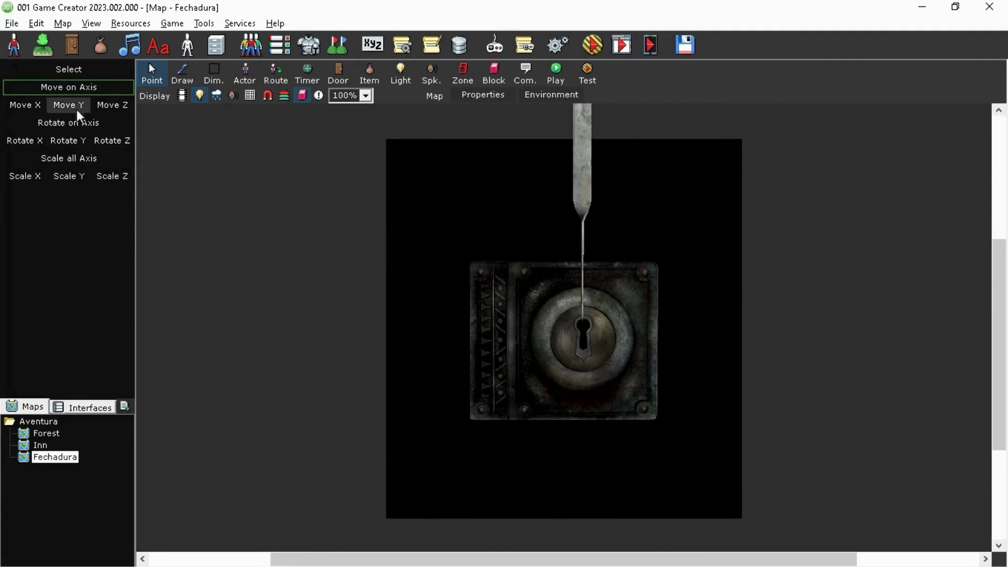
left_click(80, 153)
left_click_drag(577, 175, 576, 172)
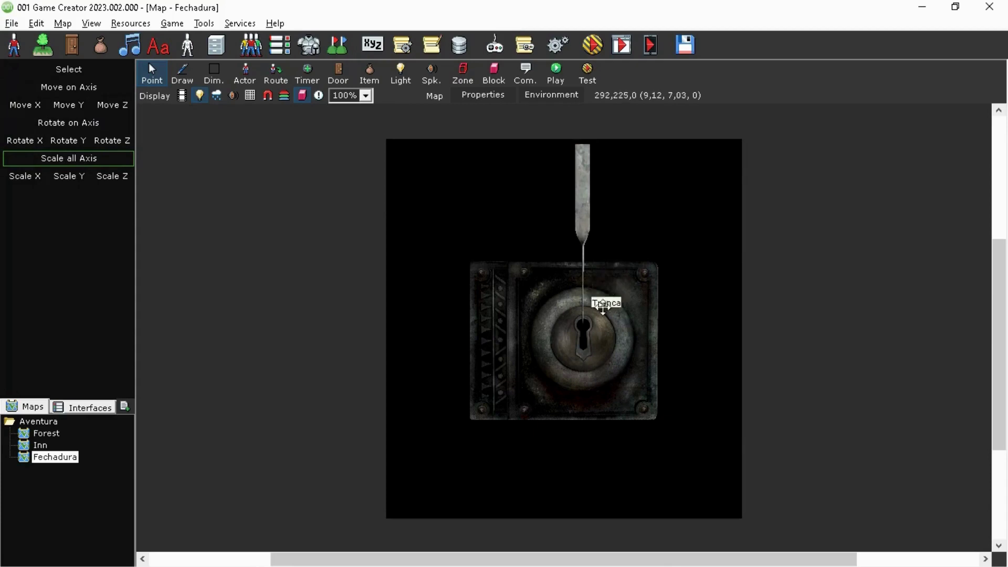
Add a While / Timer trigger to the Miolo actor, leaving its condition and interval unset
right_click(603, 330)
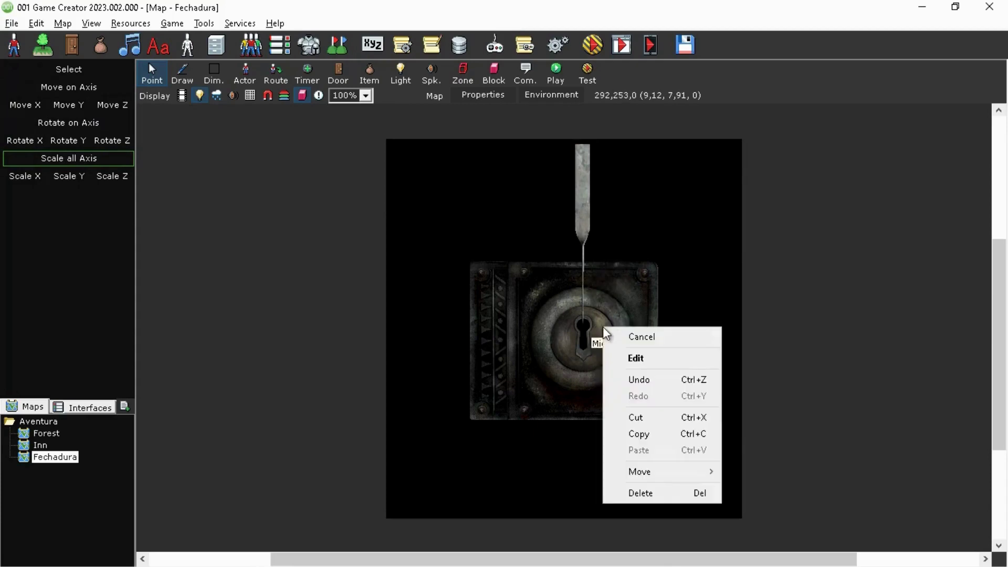
left_click(644, 361)
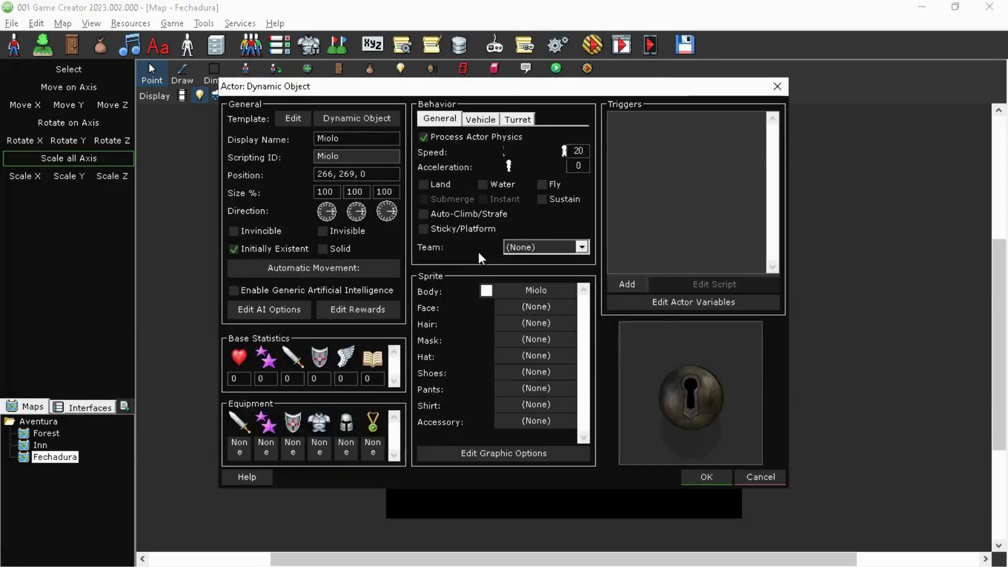
left_click(634, 285)
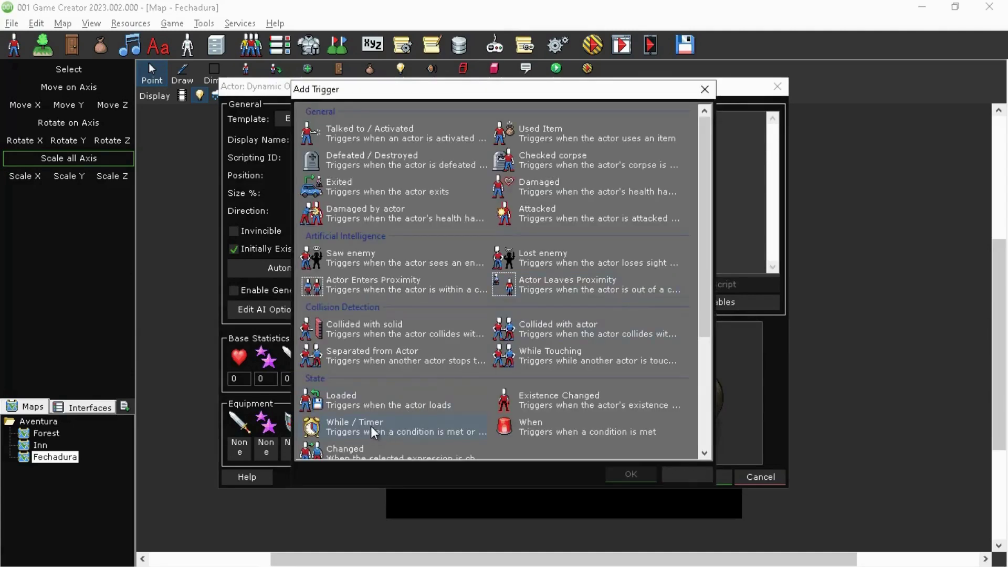
key("Escape")
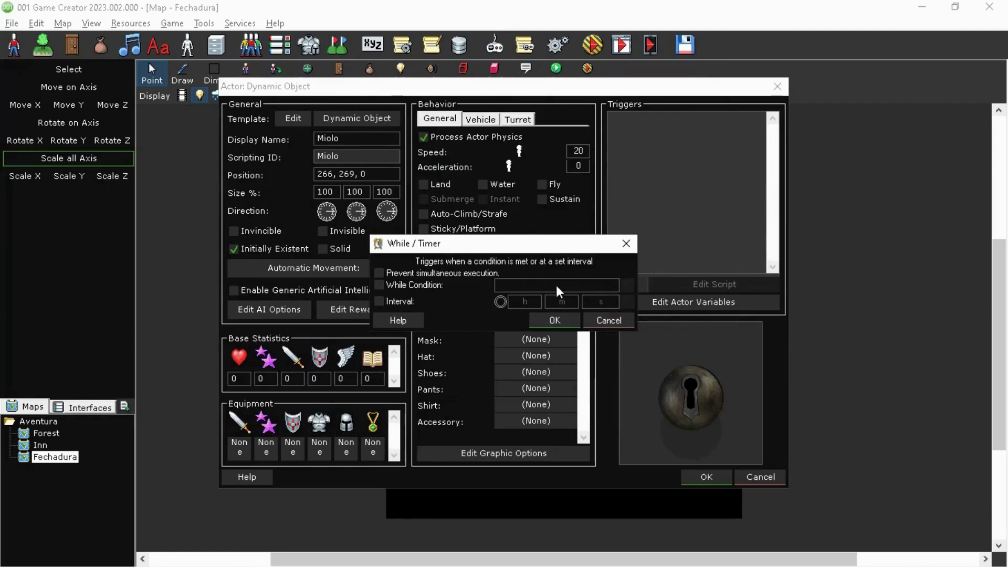
left_click(556, 320)
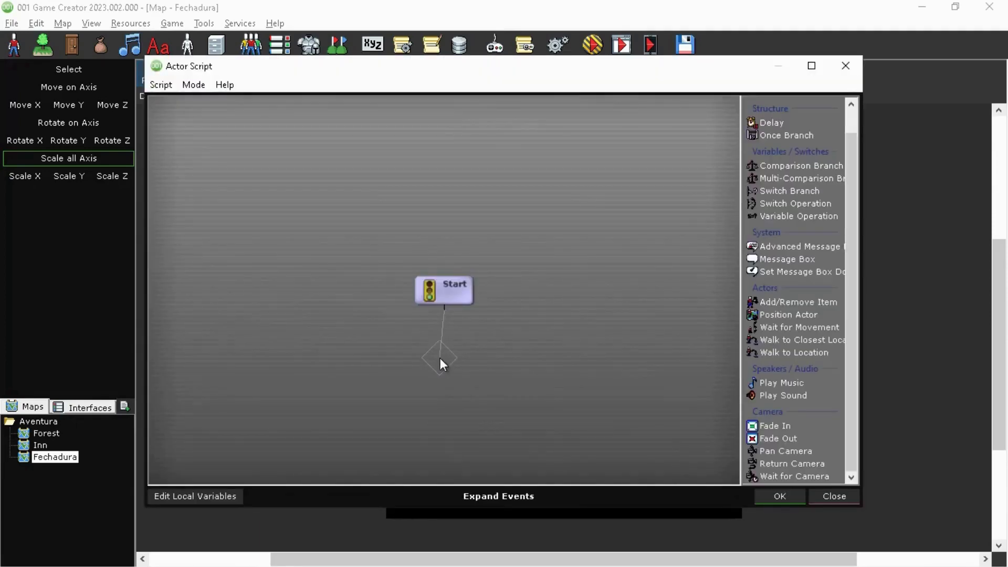
left_click_drag(449, 286, 450, 162)
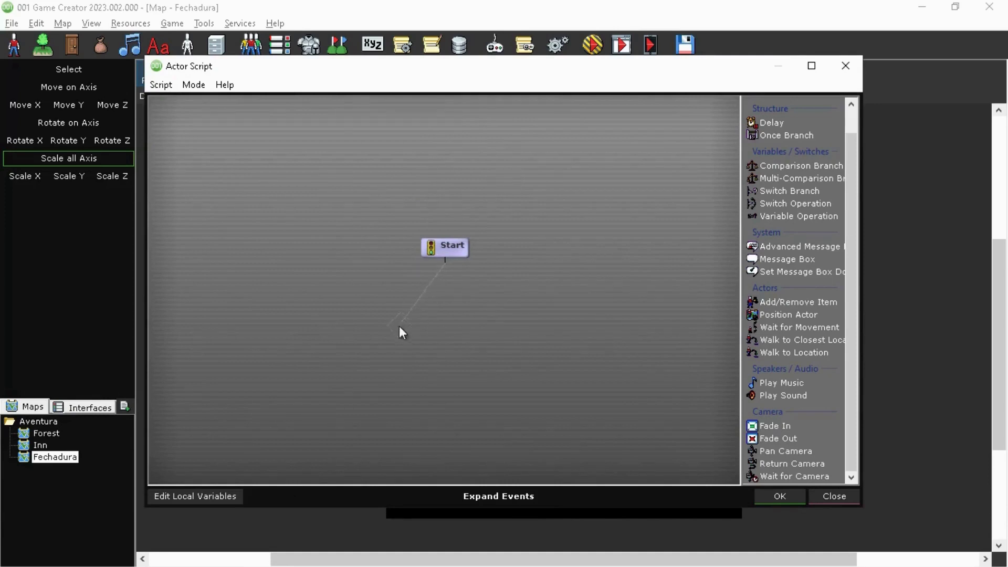
left_click(199, 550)
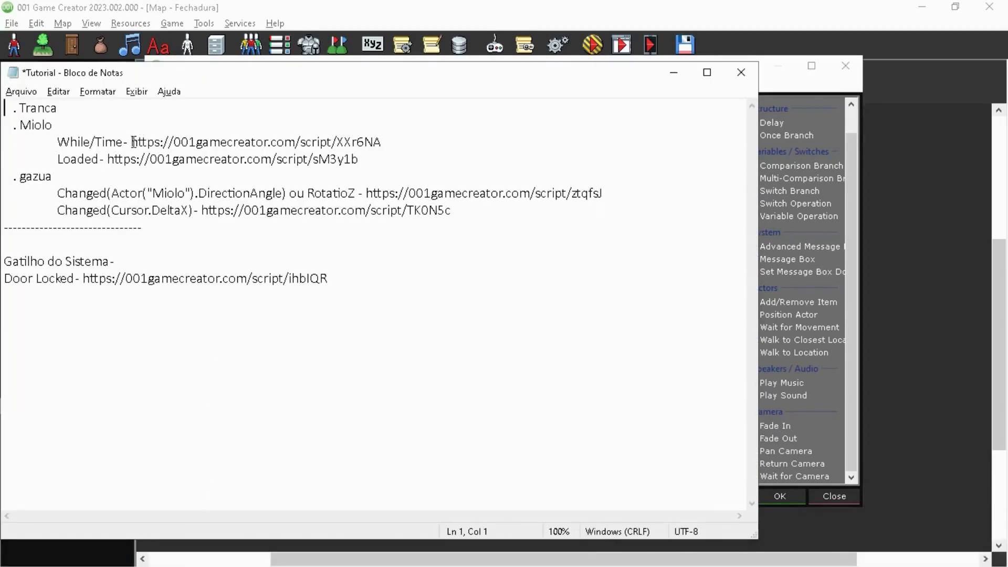
left_click_drag(132, 142, 412, 145)
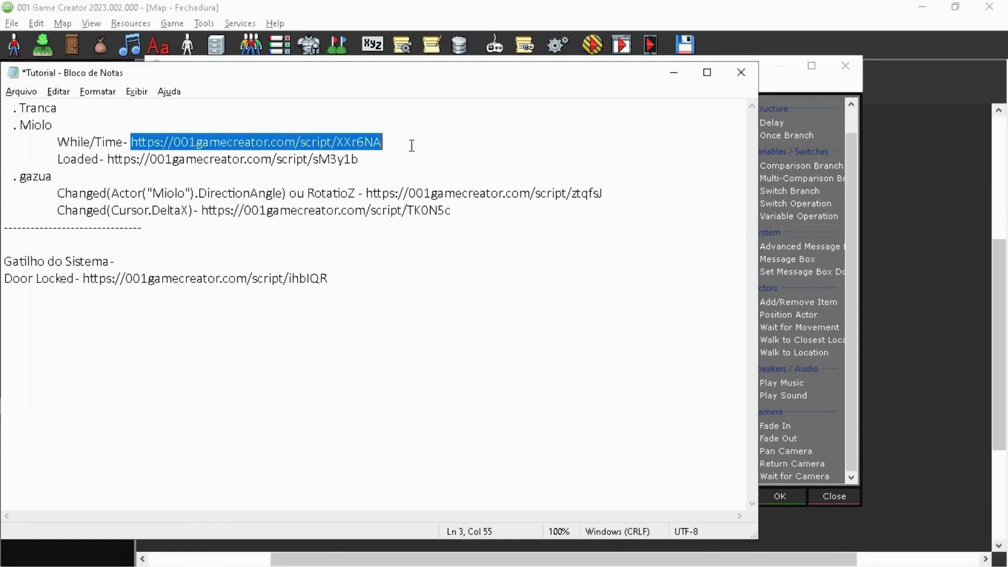
right_click(368, 143)
left_click(415, 192)
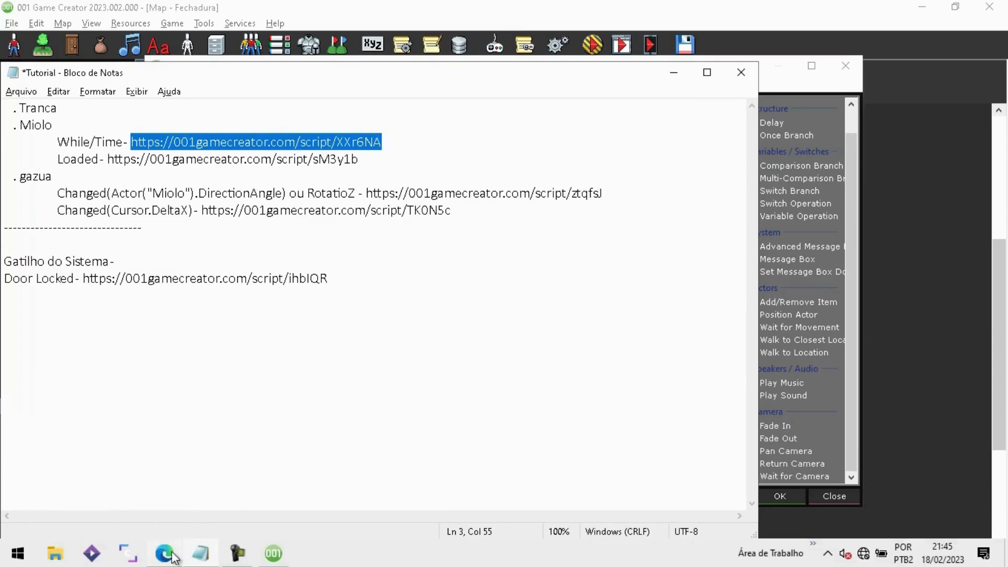
mouse_move(164, 554)
left_click(178, 508)
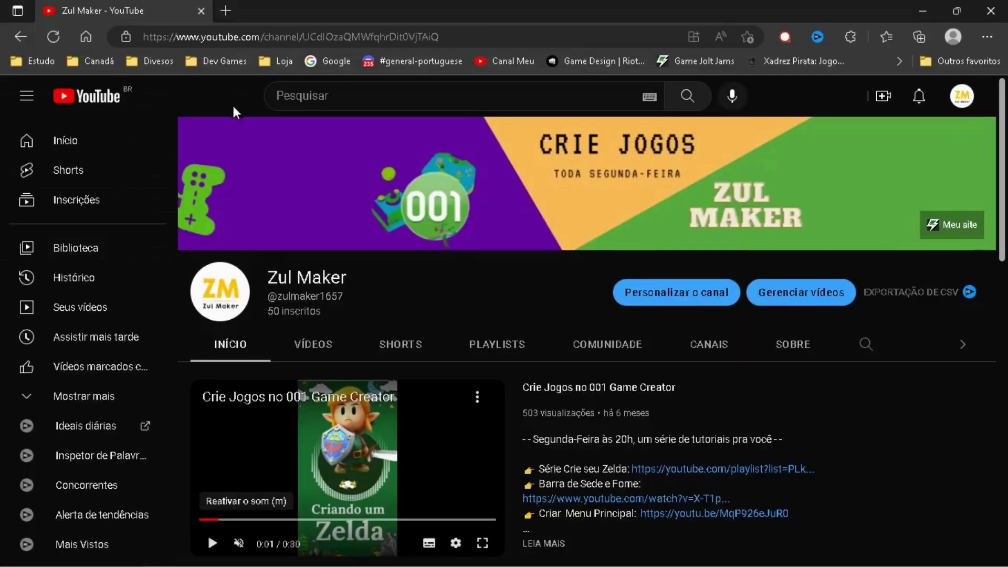
left_click(226, 10)
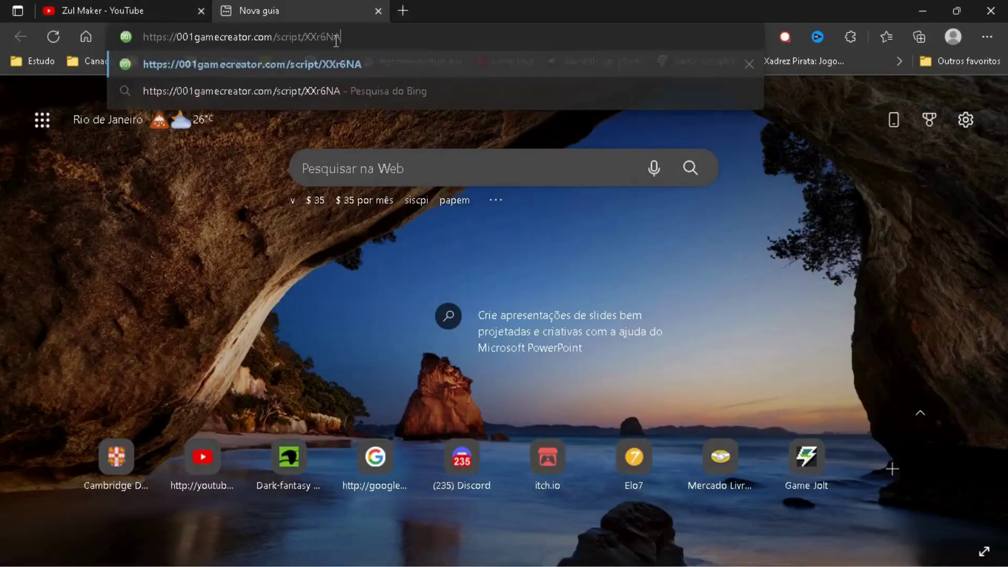
key("ctrl+v")
key("Return")
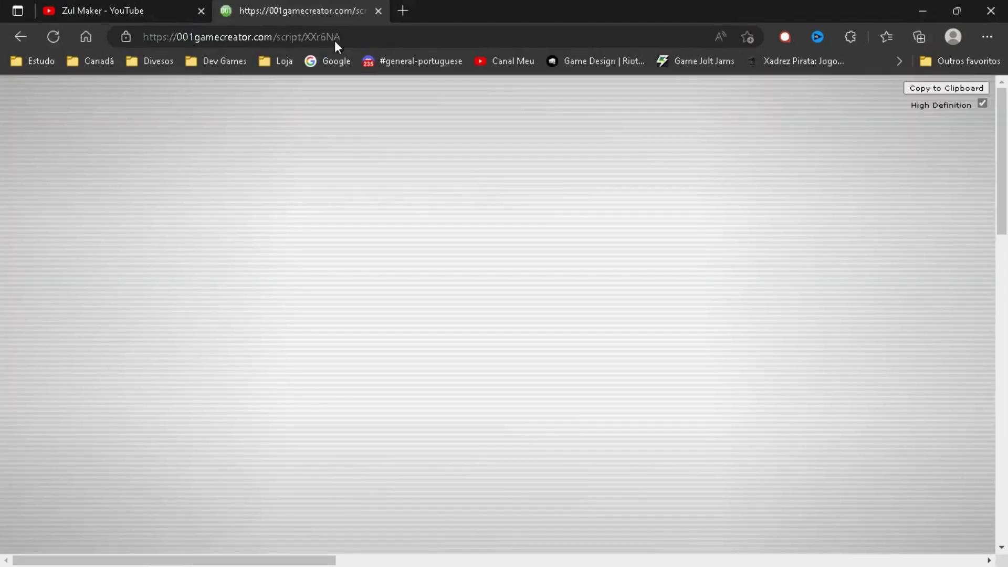
Look over the shared While/Time script diagram and copy its script code to the clipboard
scroll(531, 266, "down", 2)
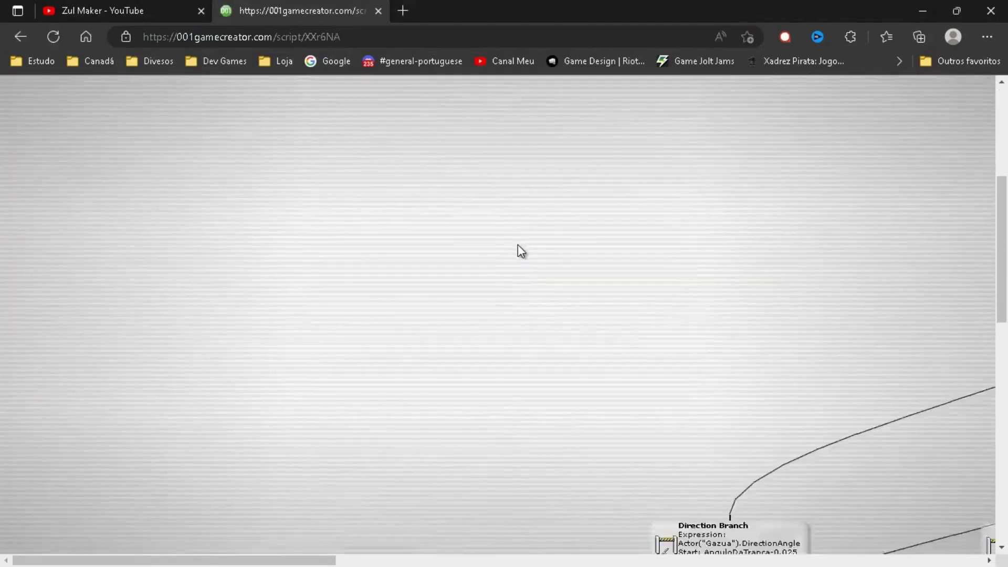
left_click_drag(214, 549, 647, 464)
scroll(621, 413, "down", 7, "ctrl")
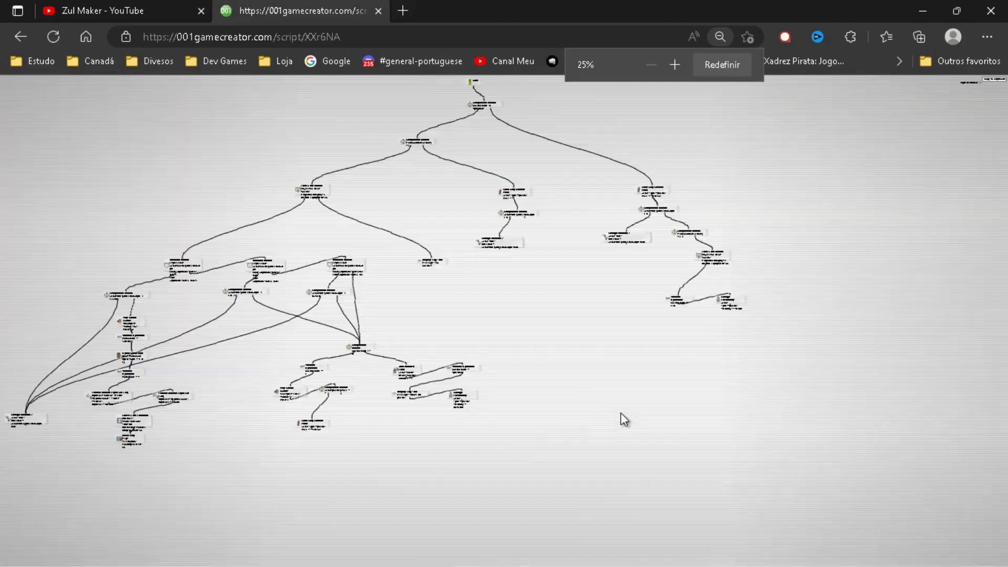
scroll(482, 335, "up", 4, "ctrl")
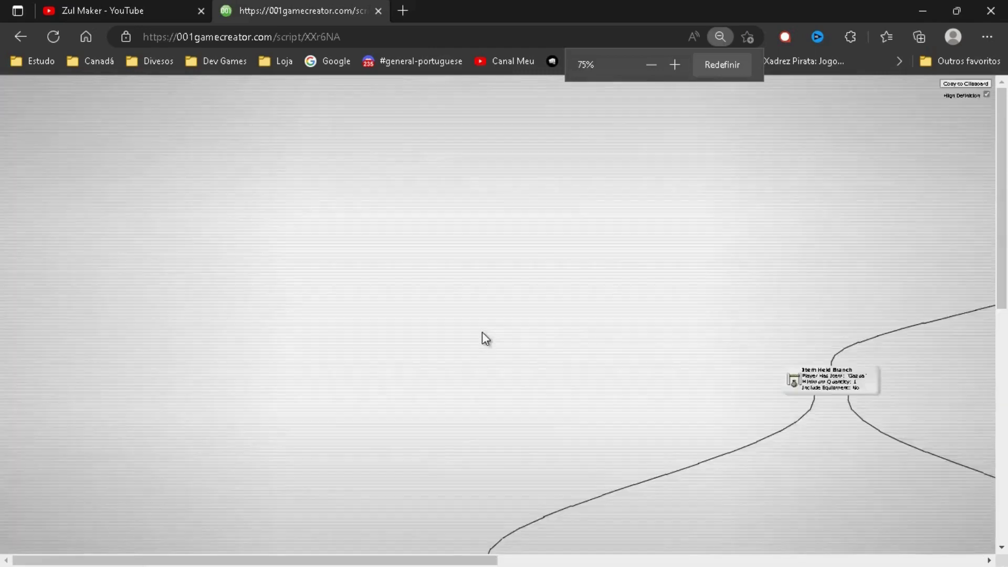
scroll(868, 204, "up", 3, "ctrl")
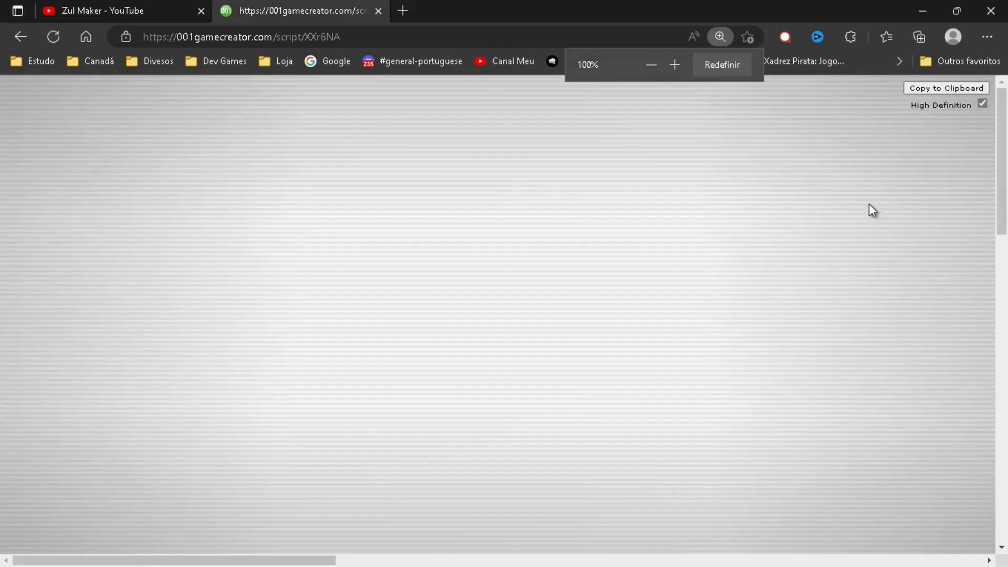
scroll(868, 204, "left", 3, "shift")
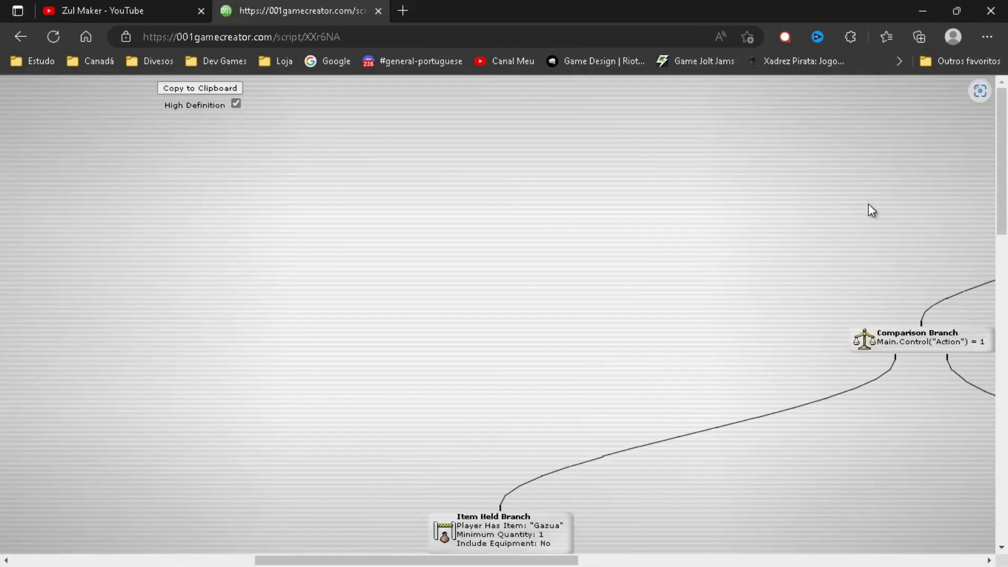
left_click(192, 89)
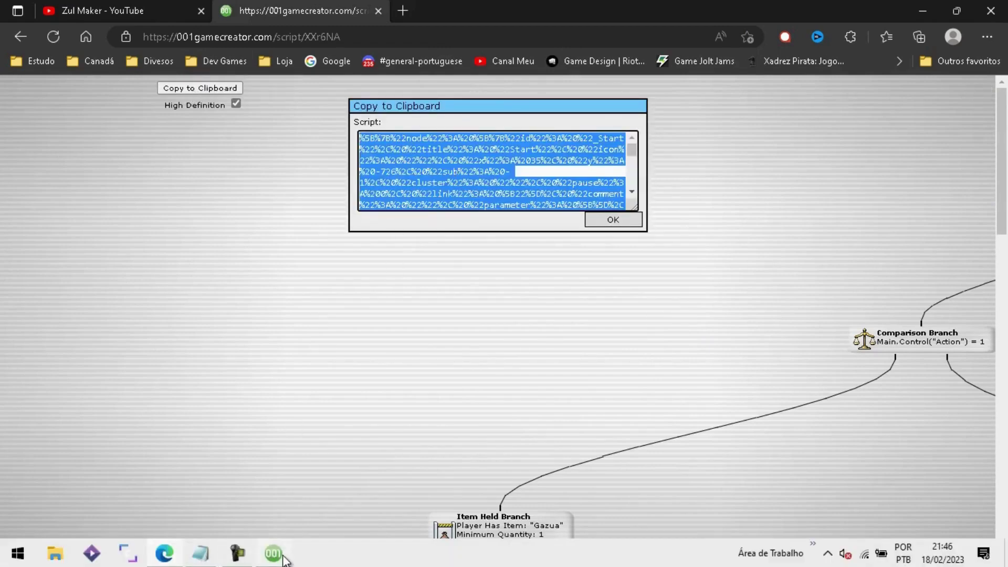
Switch back to 001 Game Creator and paste the copied script into Miolo's While / Timer script
left_click(282, 559)
right_click(441, 324)
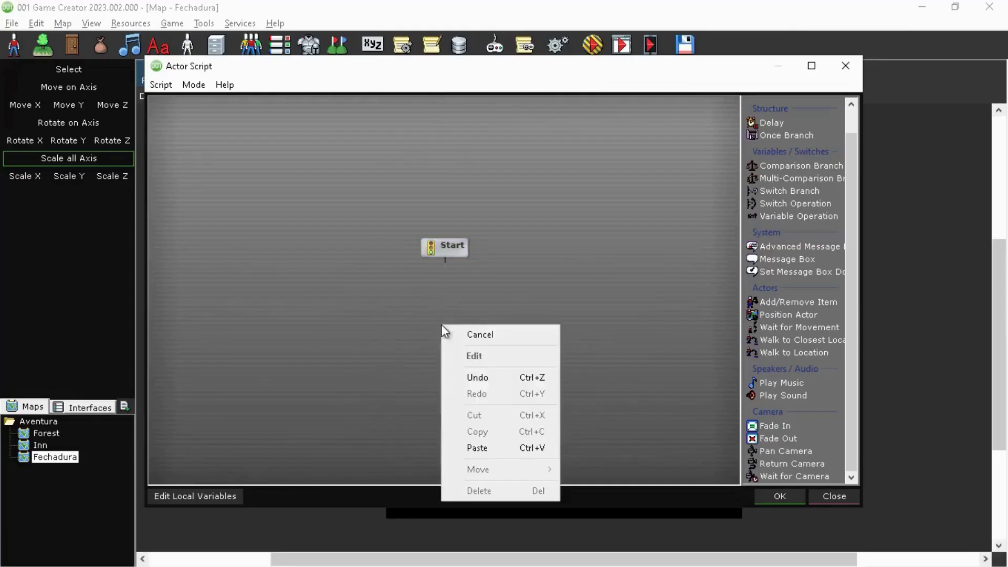
left_click(481, 448)
Move the pasted nodes beneath Start, connect Start to the topmost Comparison Branch and save the While / Timer script
scroll(513, 323, "down", 7)
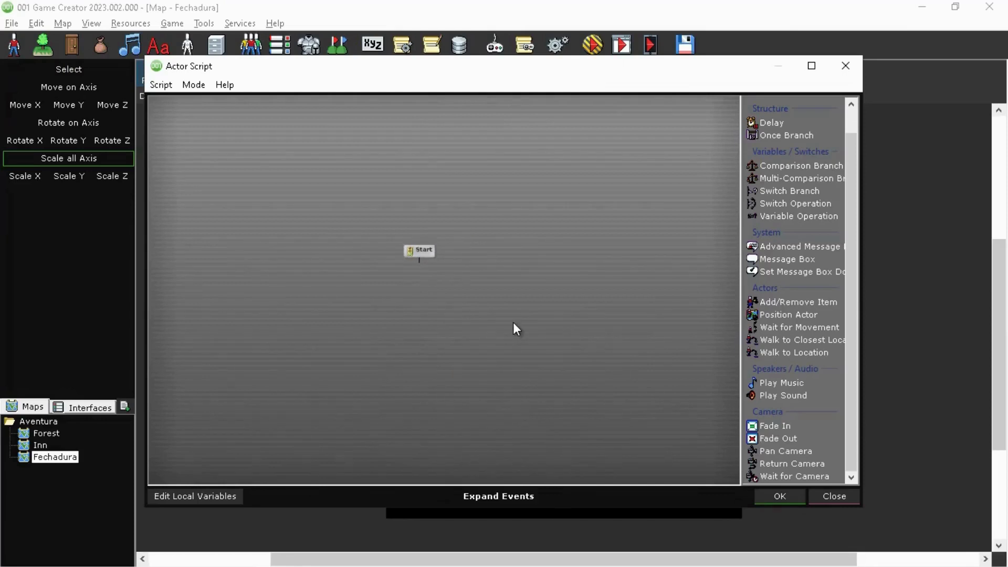
scroll(493, 324, "up", 5)
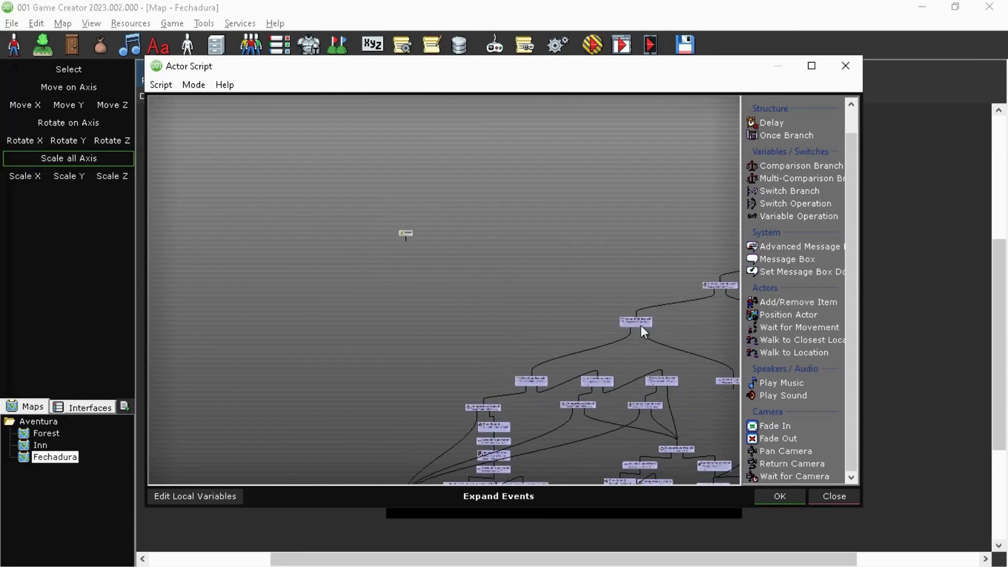
left_click_drag(636, 324, 271, 336)
scroll(386, 208, "up", 2)
left_click_drag(386, 207, 397, 265)
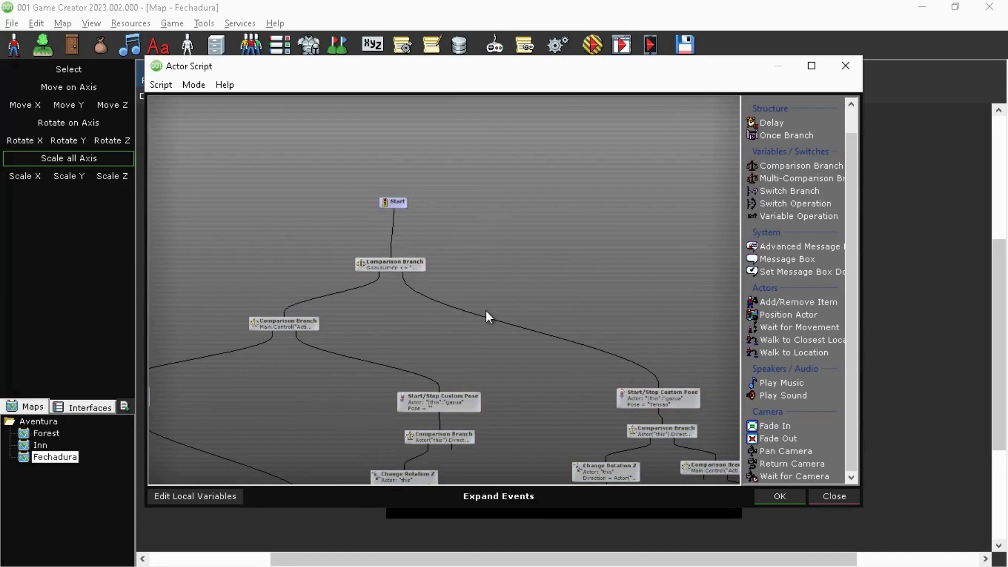
left_click(780, 495)
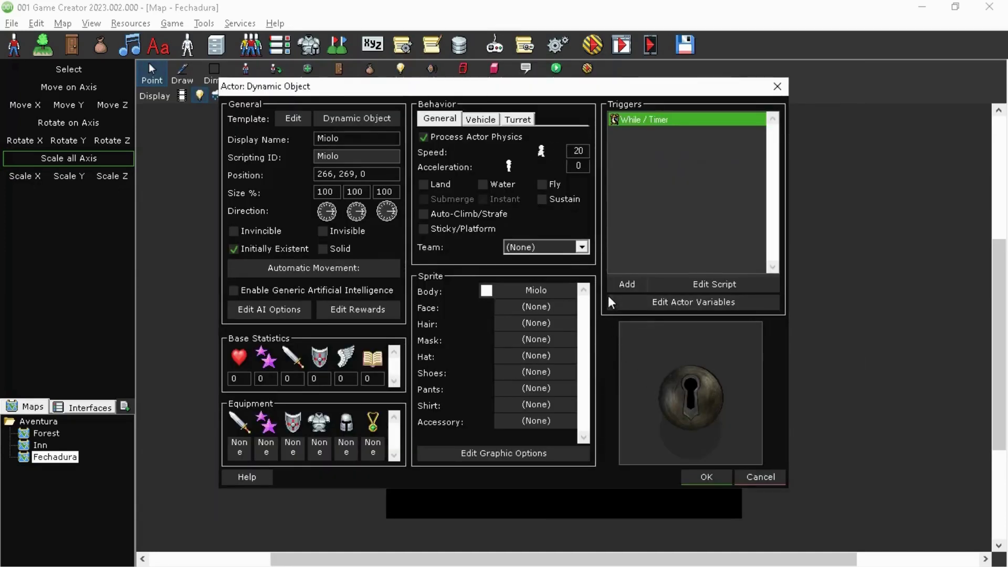
Add a Loaded trigger to the Miolo actor without preventing simultaneous execution
left_click(627, 283)
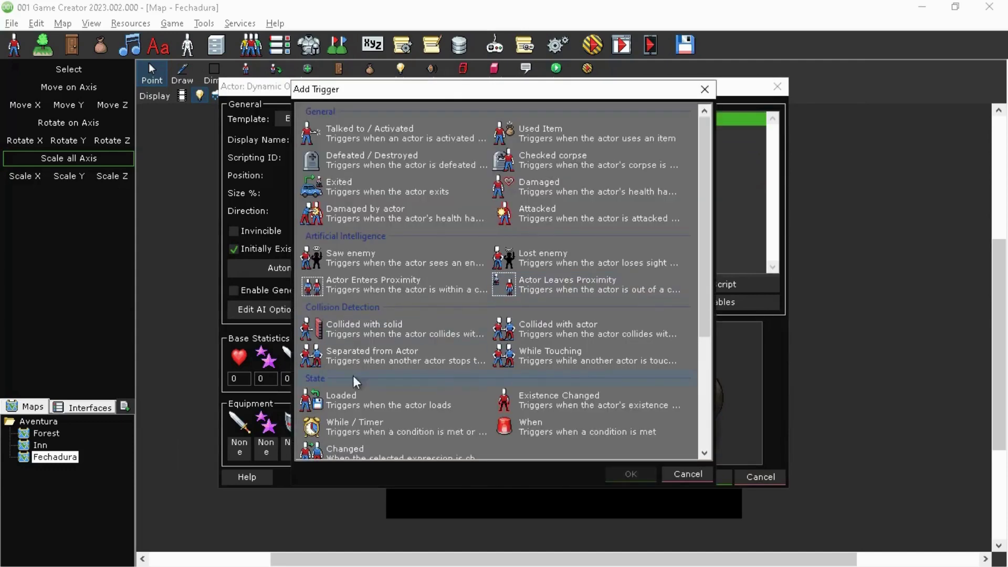
left_click(336, 405)
left_click(635, 475)
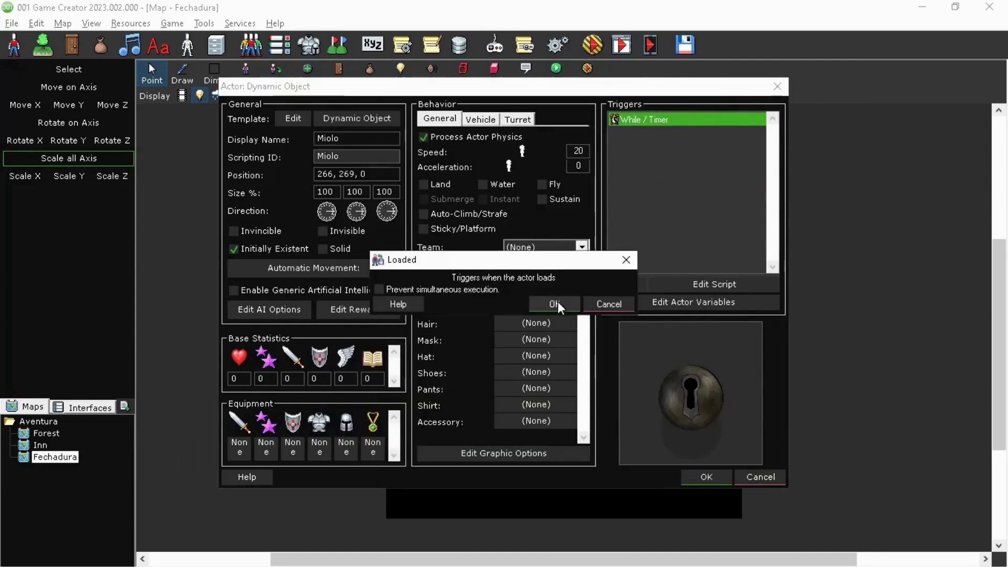
left_click(554, 304)
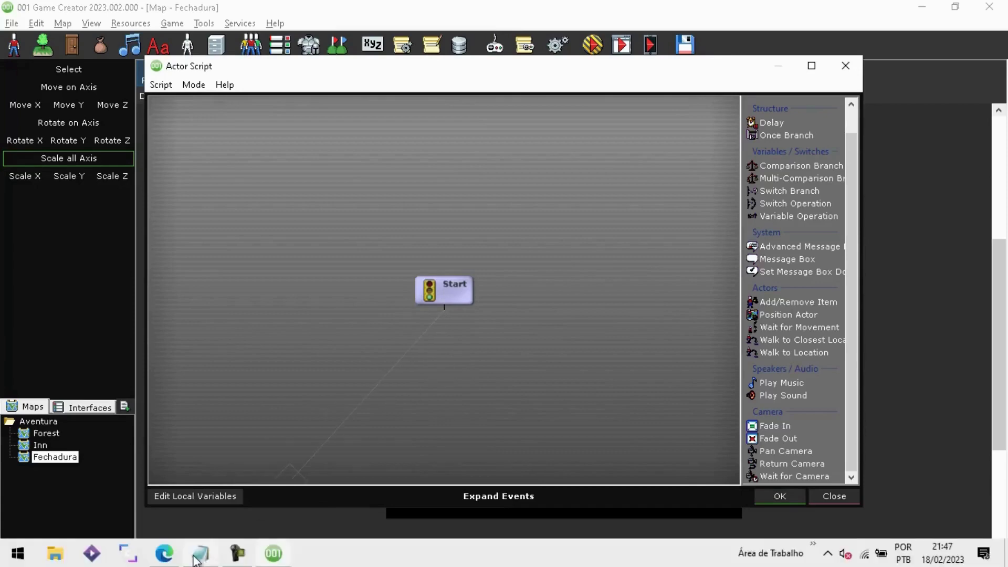
left_click(194, 559)
left_click_drag(107, 159, 380, 158)
key("ctrl+c")
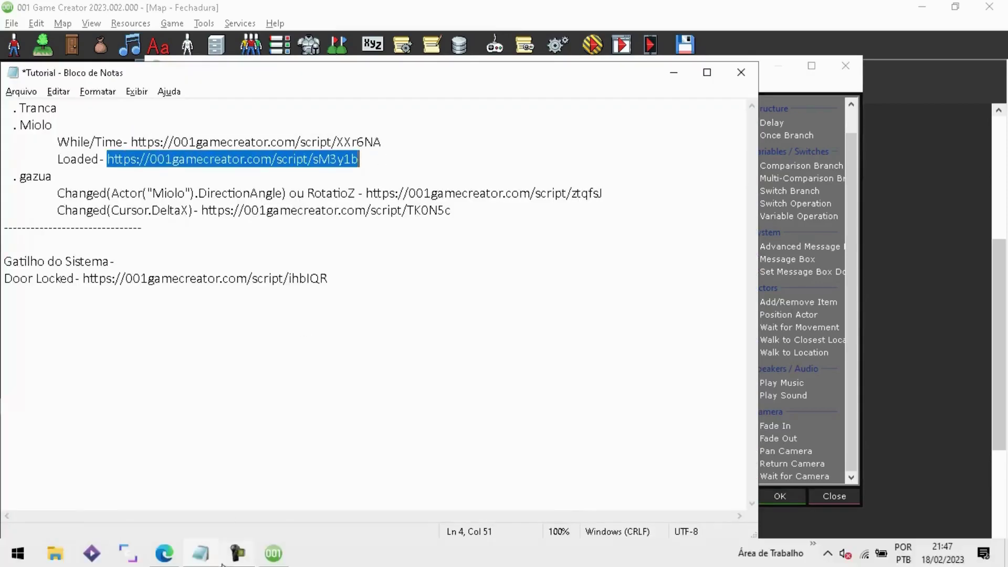
left_click(170, 558)
left_click(310, 39)
key("ctrl+v")
key("Return")
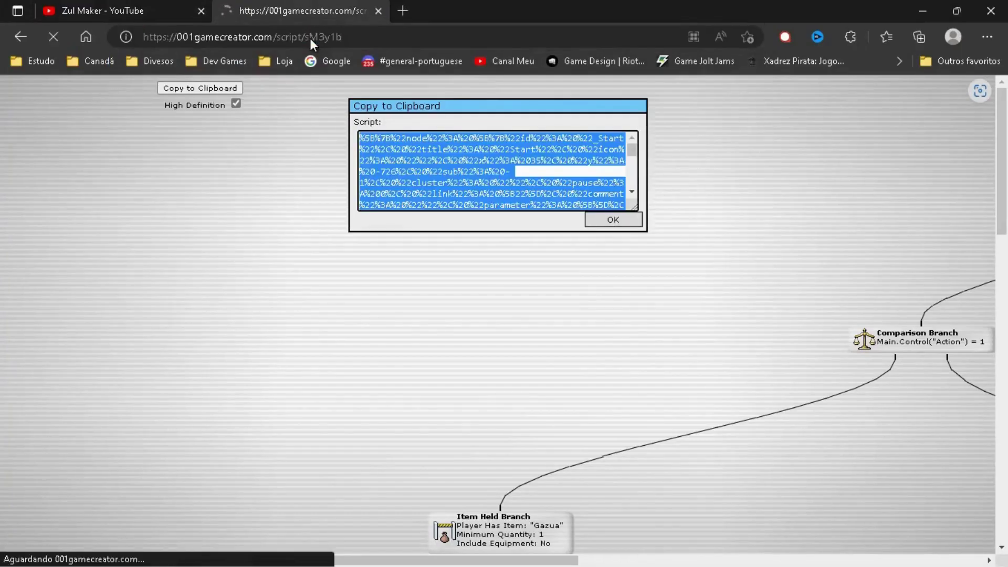
Copy the shared Loaded script into Miolo's Loaded script in 001 Game Creator and connect Start to Change Rotation Z
left_click(925, 89)
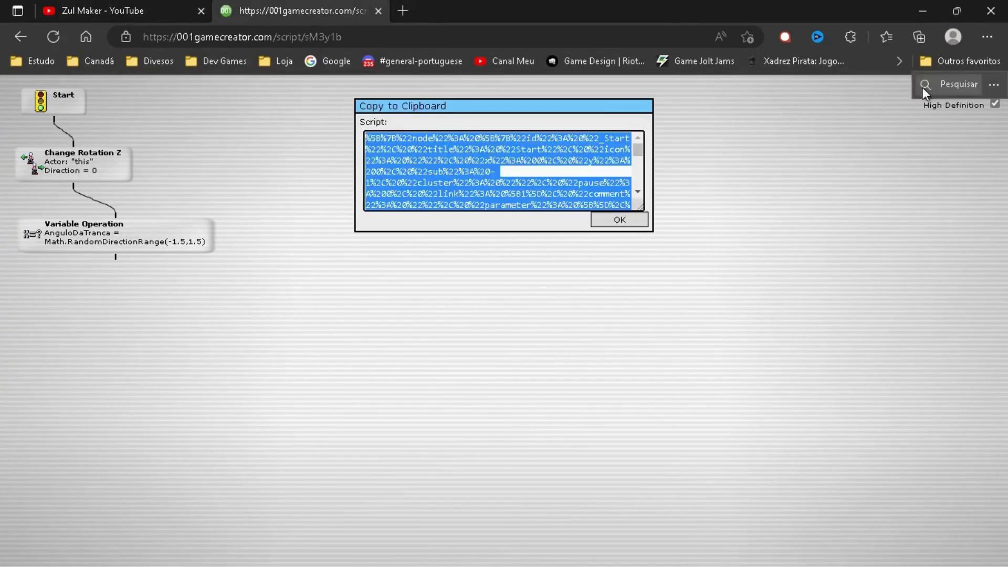
key("ctrl+c")
key("alt+Tab")
key("Tab")
key("ctrl+v")
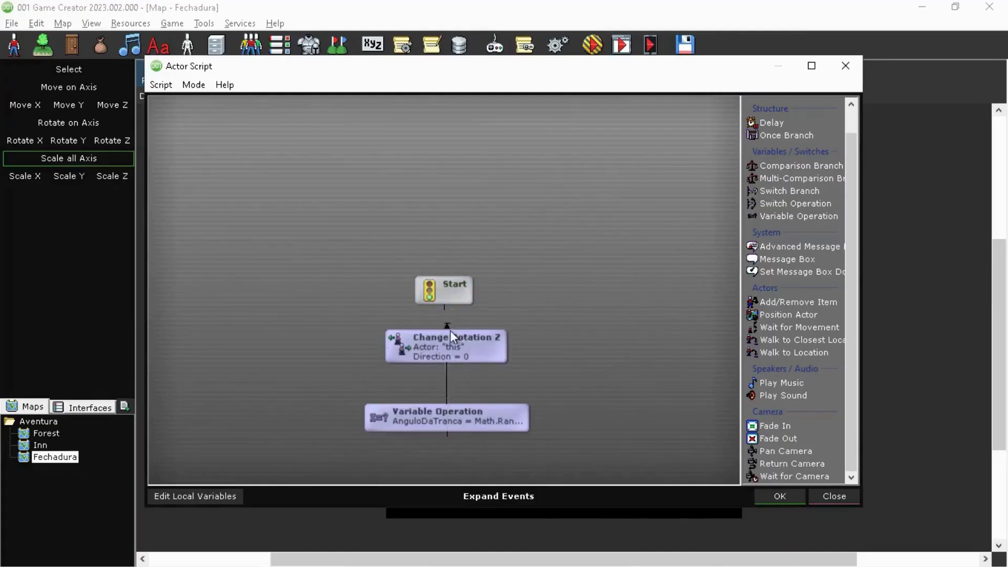
left_click_drag(444, 308, 447, 328)
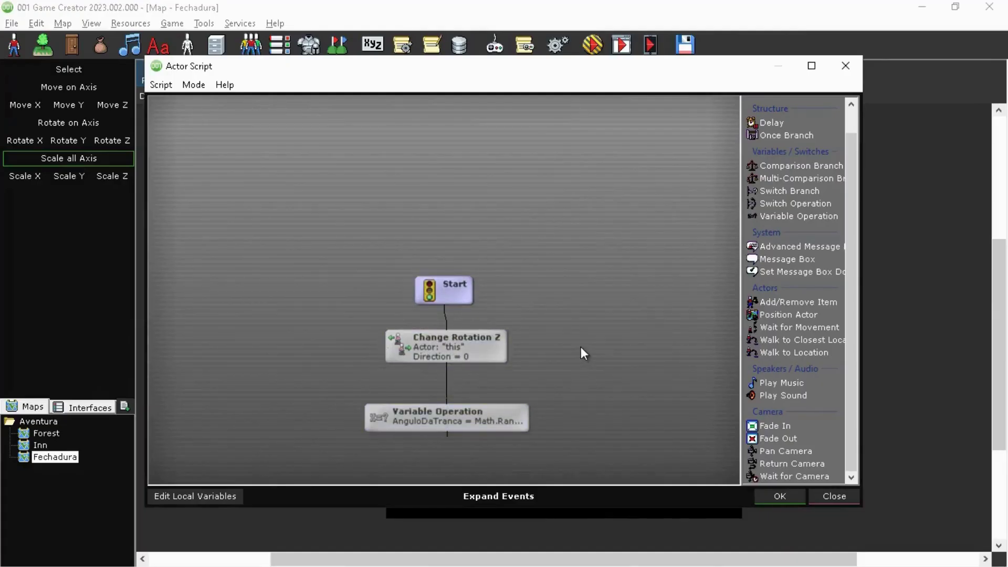
Confirm Miolo's Loaded script and actor settings, and save the Fechadura map
left_click(762, 498)
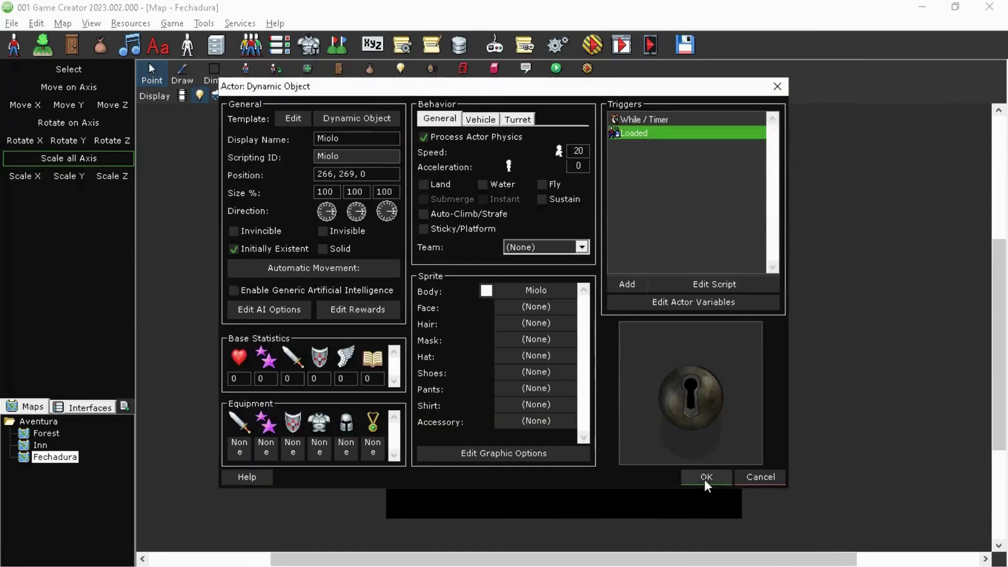
left_click(705, 477)
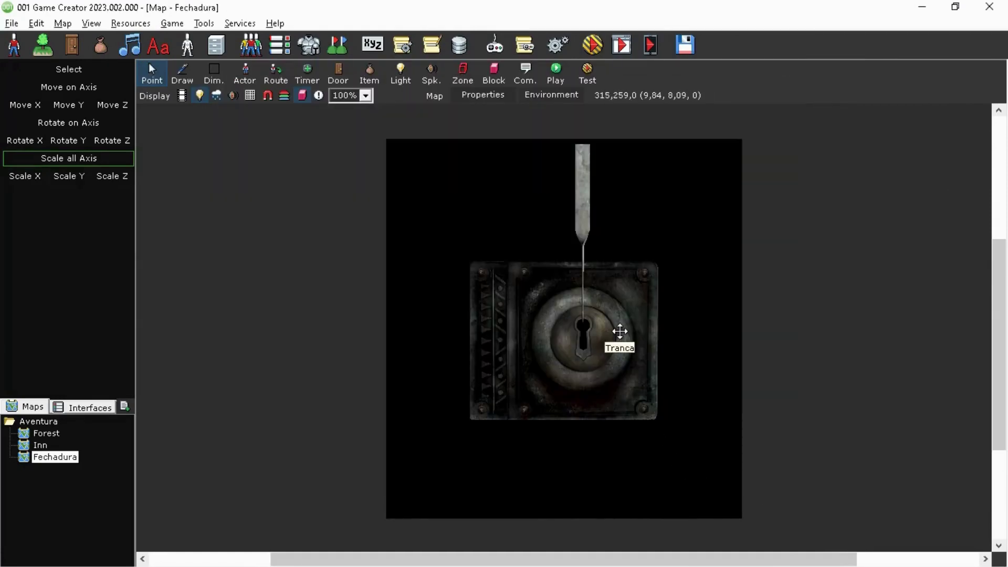
left_click(12, 23)
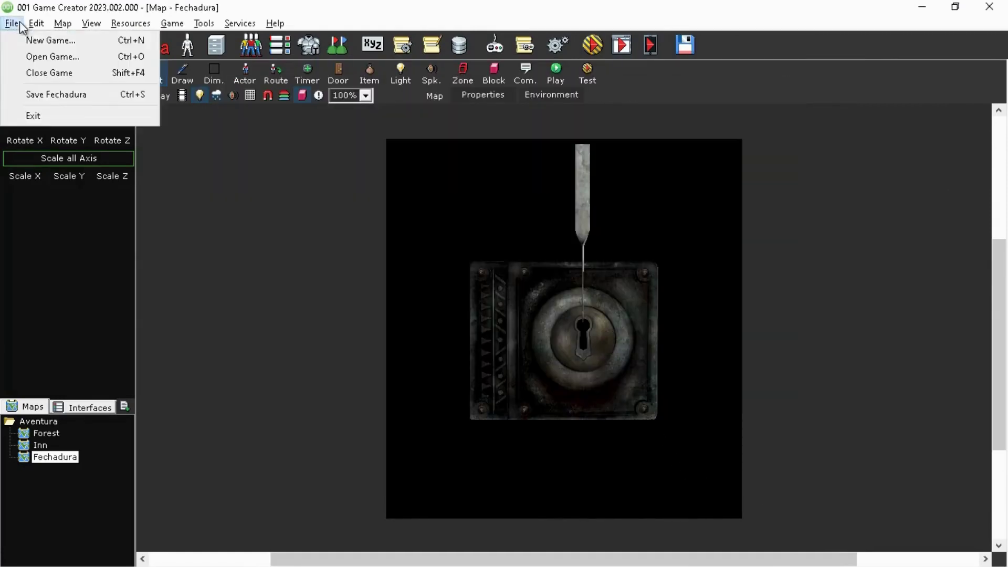
left_click(71, 94)
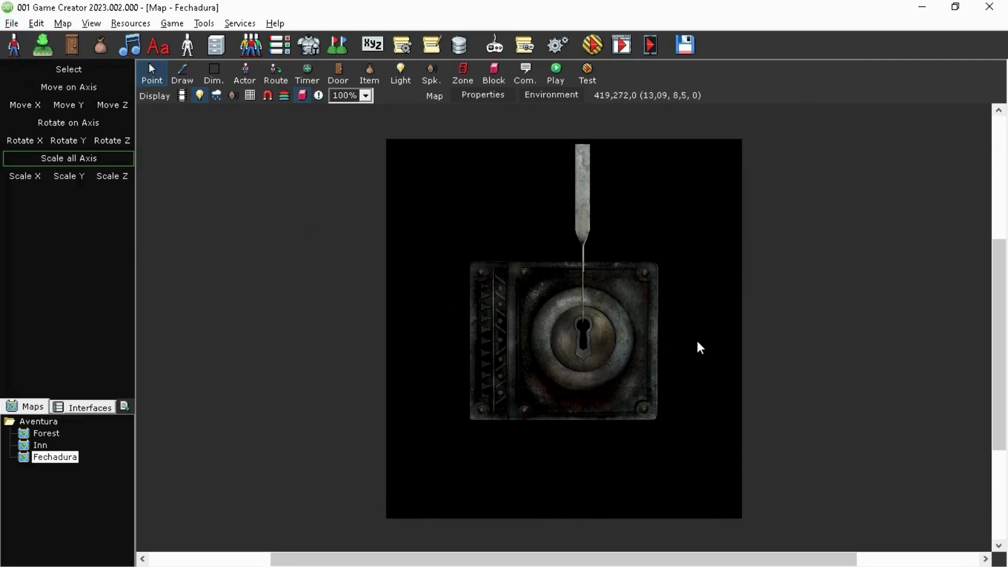
Open the gazua lockpick actor's properties and add a Changed trigger
right_click(580, 204)
left_click(611, 237)
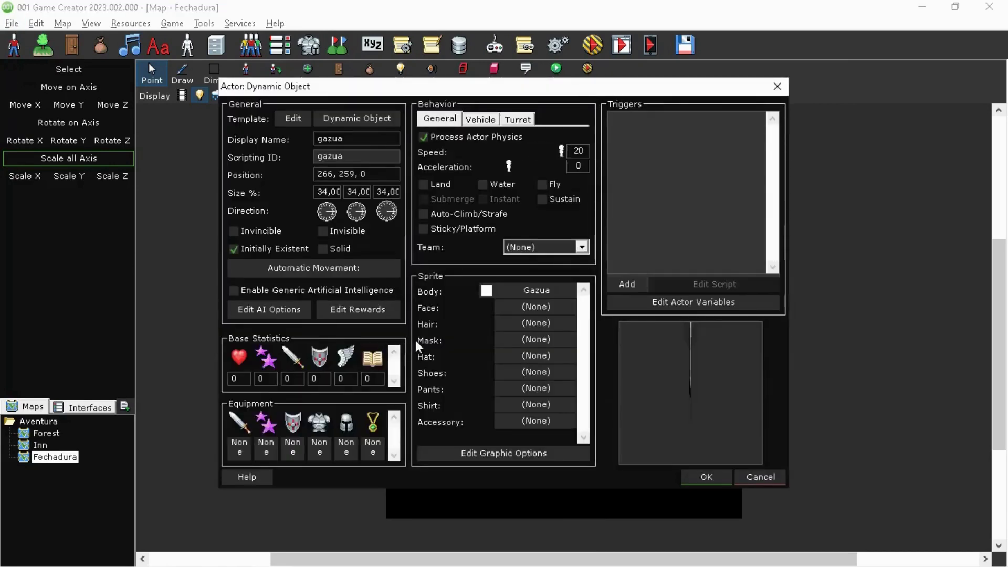
left_click(641, 283)
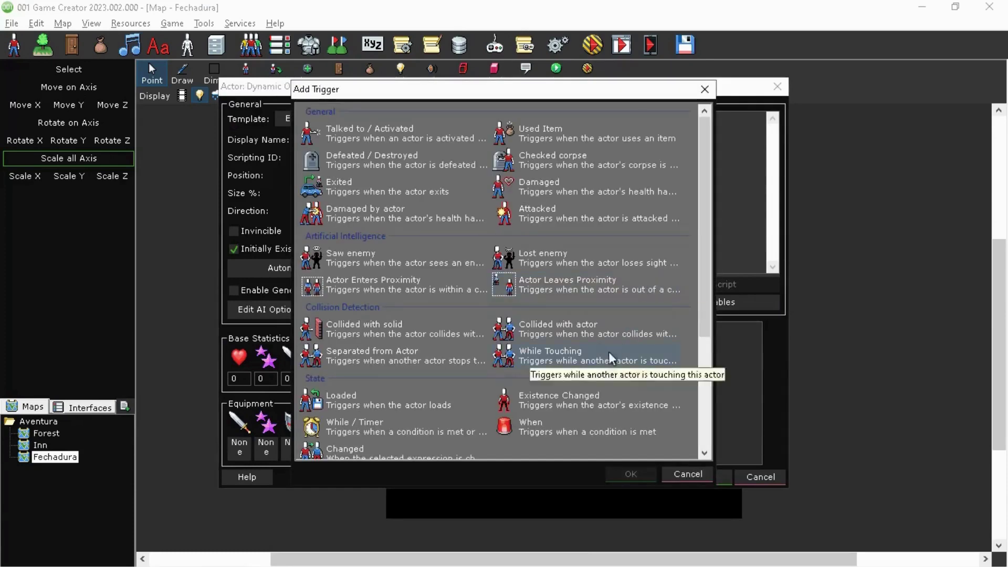
scroll(368, 433, "down", 3)
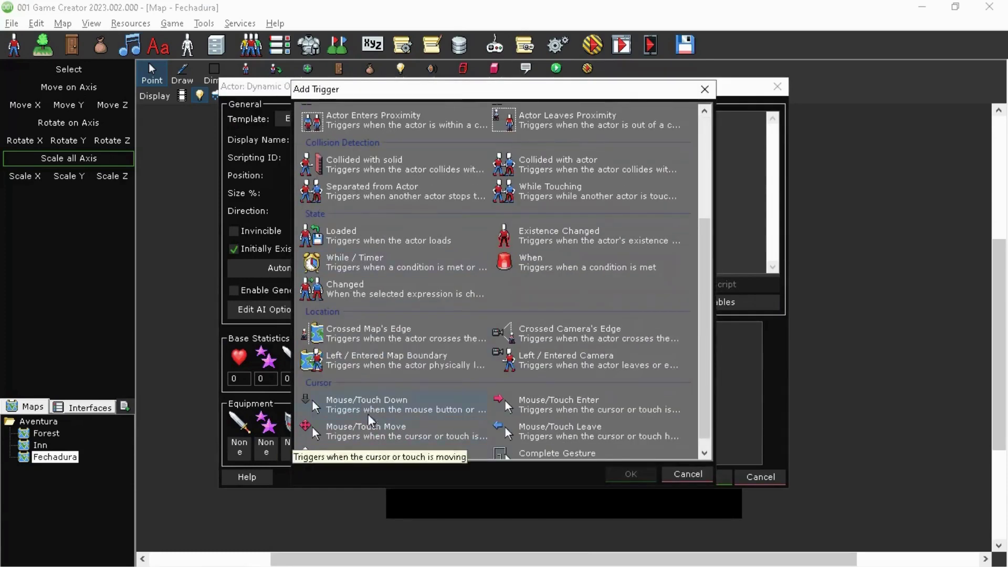
left_click(358, 293)
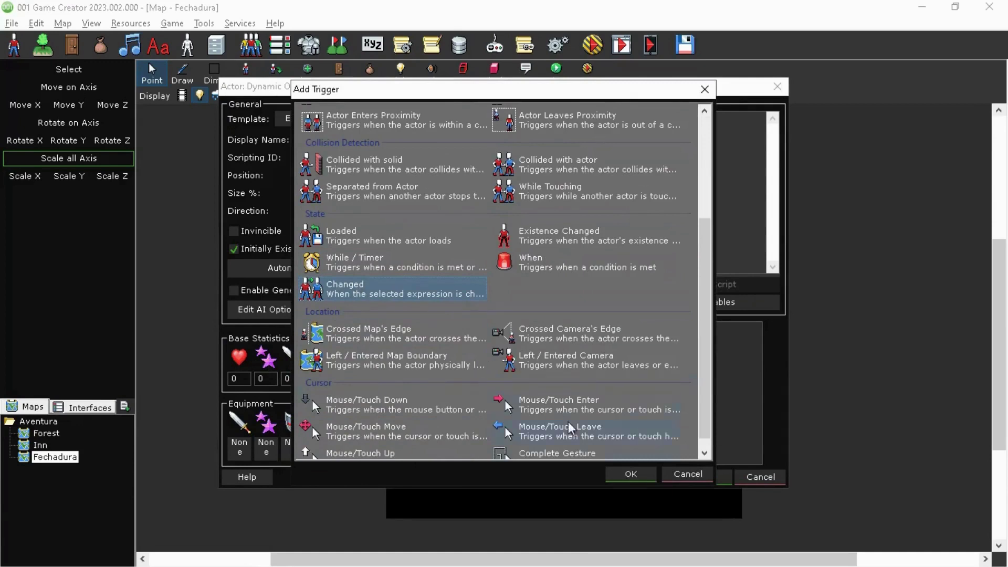
left_click(622, 474)
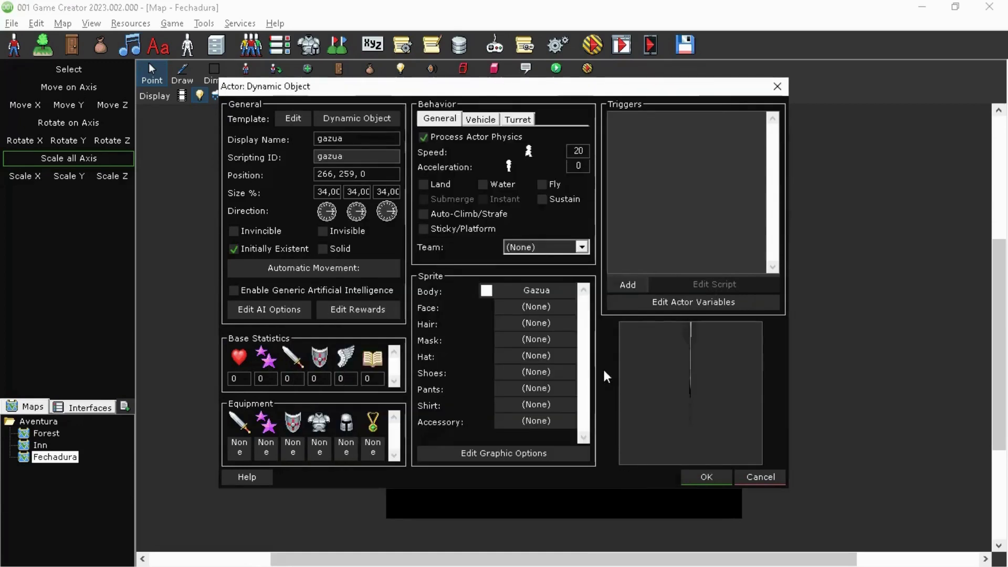
Set the Changed trigger's expression to the Rotation Z of the Miolo actor and confirm the trigger
left_click(417, 291)
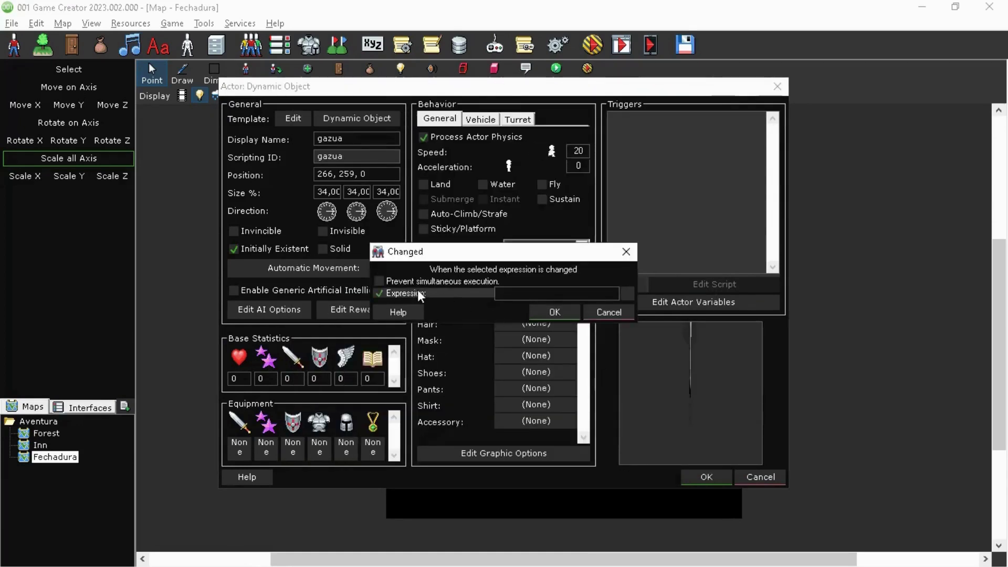
left_click(628, 294)
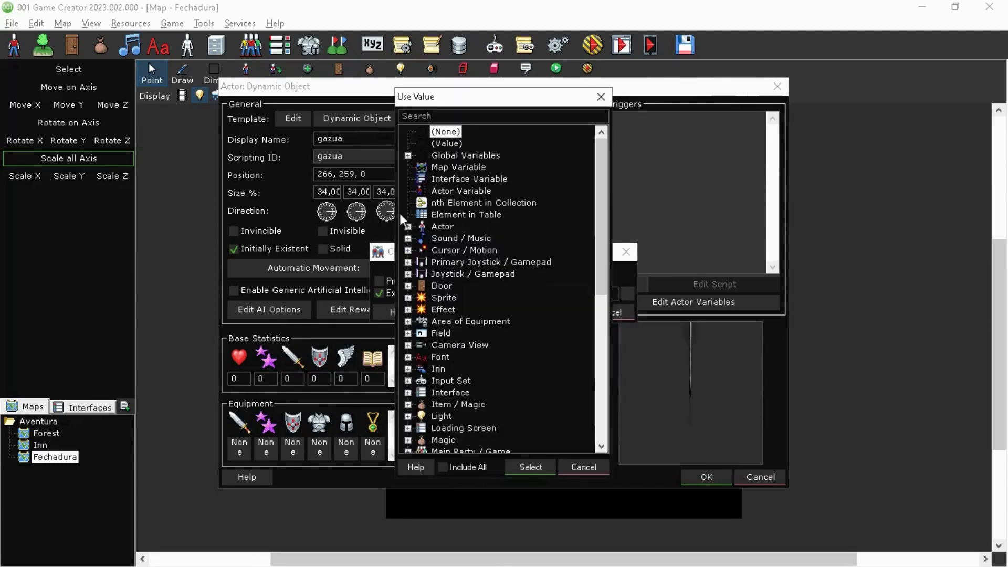
left_click(409, 227)
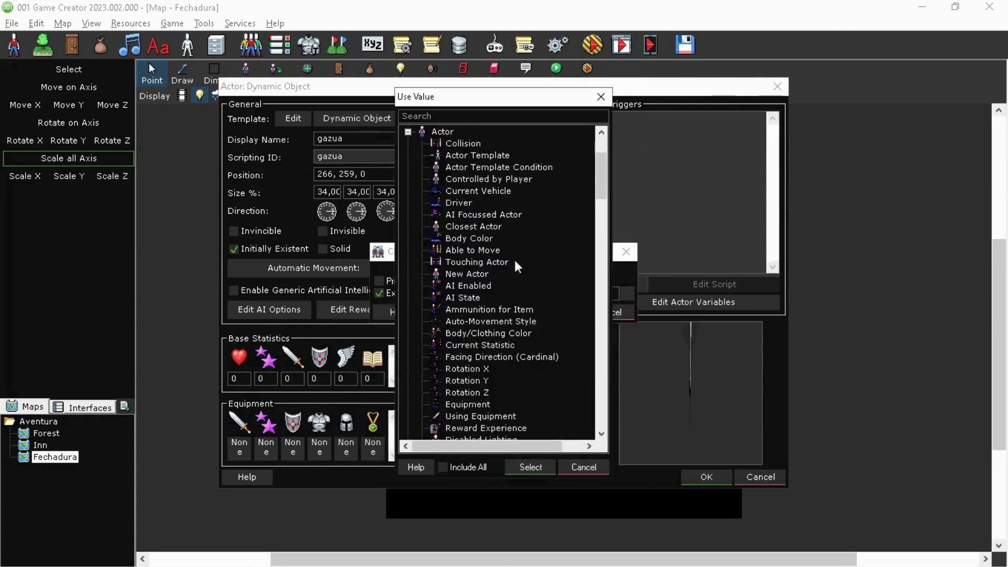
left_click(477, 394)
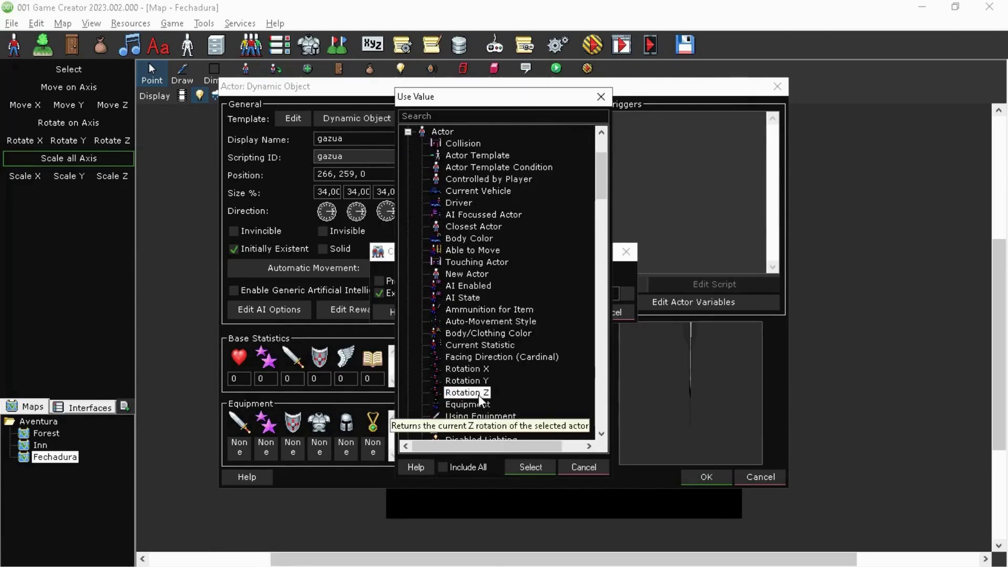
left_click(530, 465)
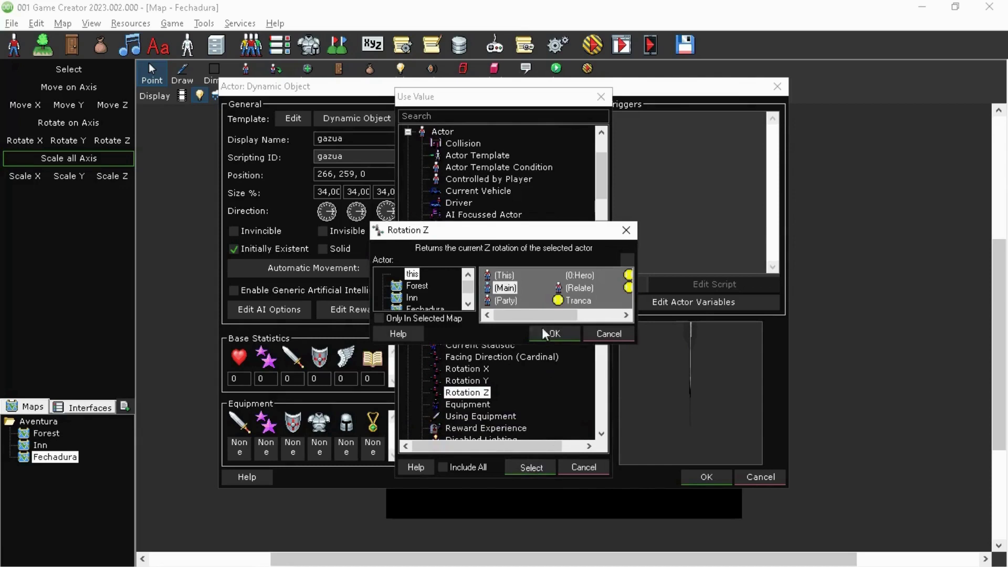
left_click(501, 275)
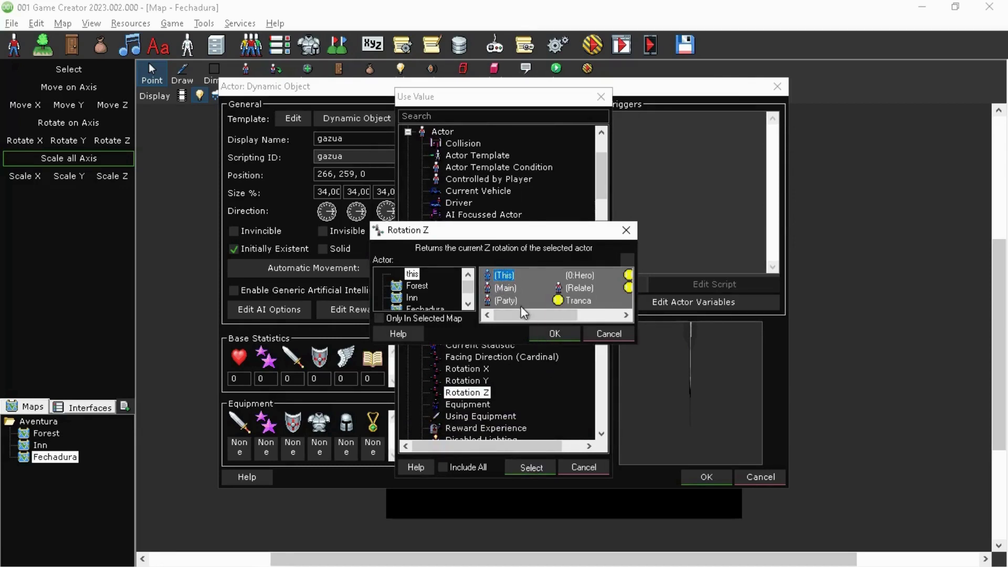
left_click_drag(523, 313, 583, 308)
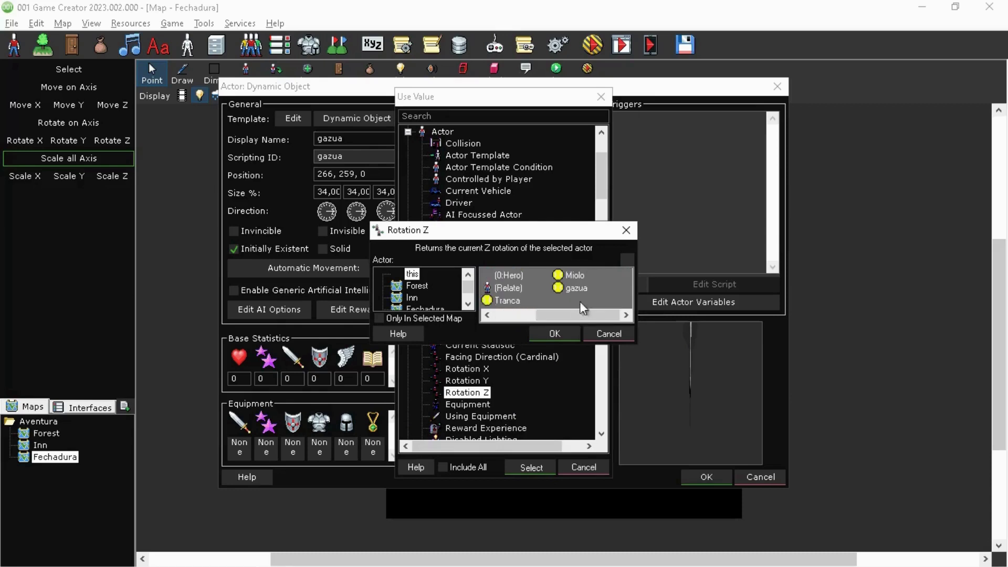
left_click(558, 333)
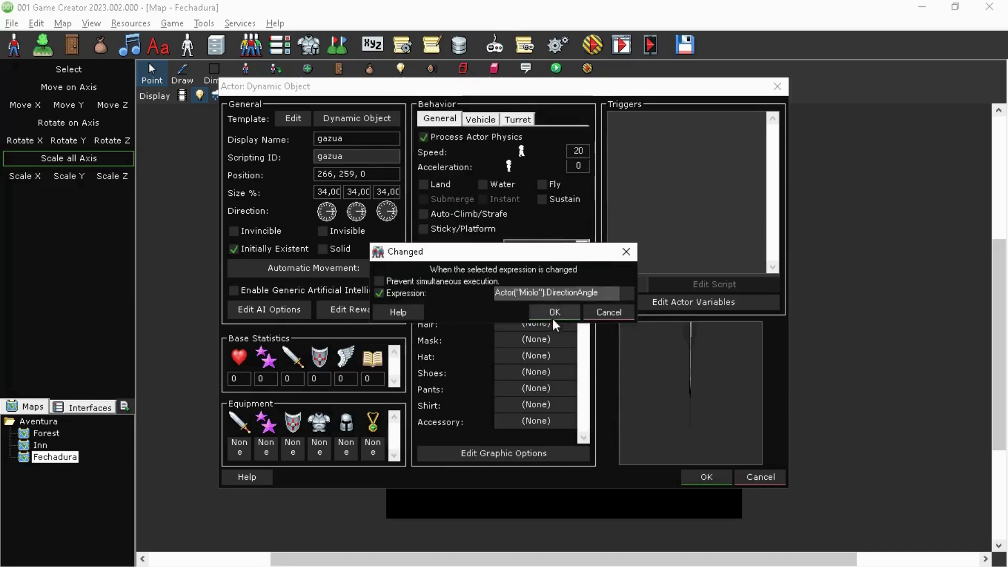
left_click(550, 311)
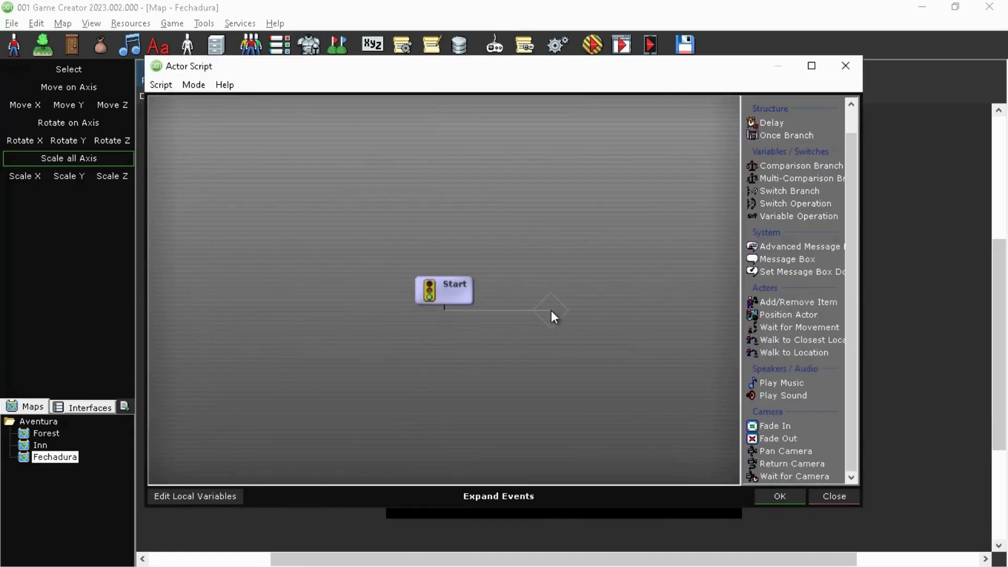
mouse_move(200, 553)
left_click(226, 480)
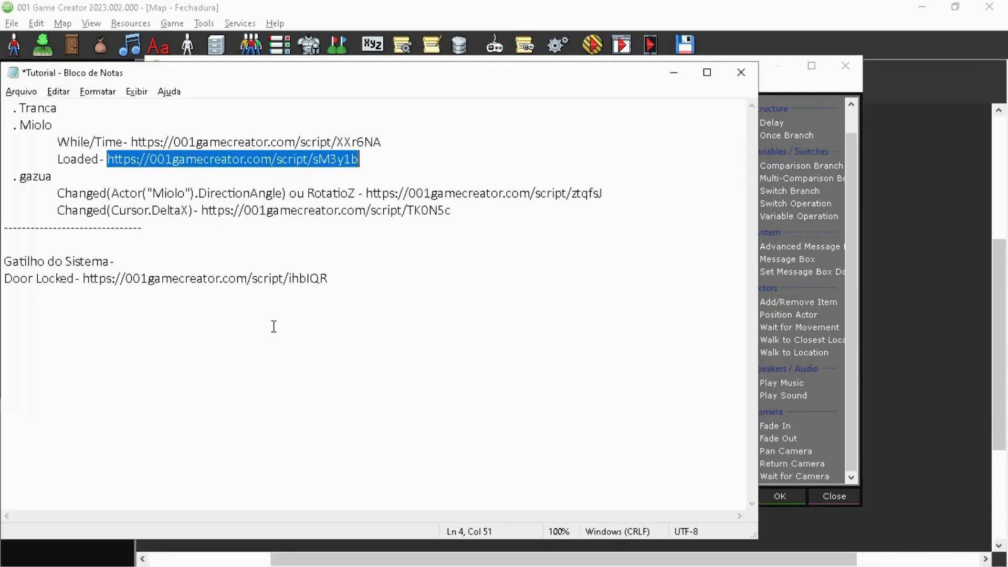
left_click_drag(366, 193, 620, 186)
key("ctrl+c")
left_click(201, 552)
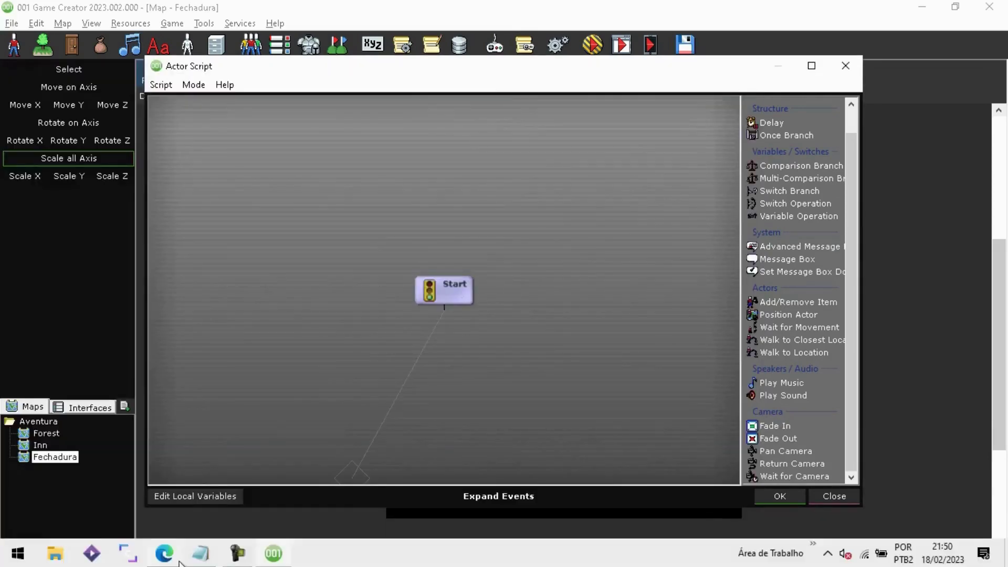
left_click(149, 552)
left_click(369, 37)
key("ctrl+v")
key("Return")
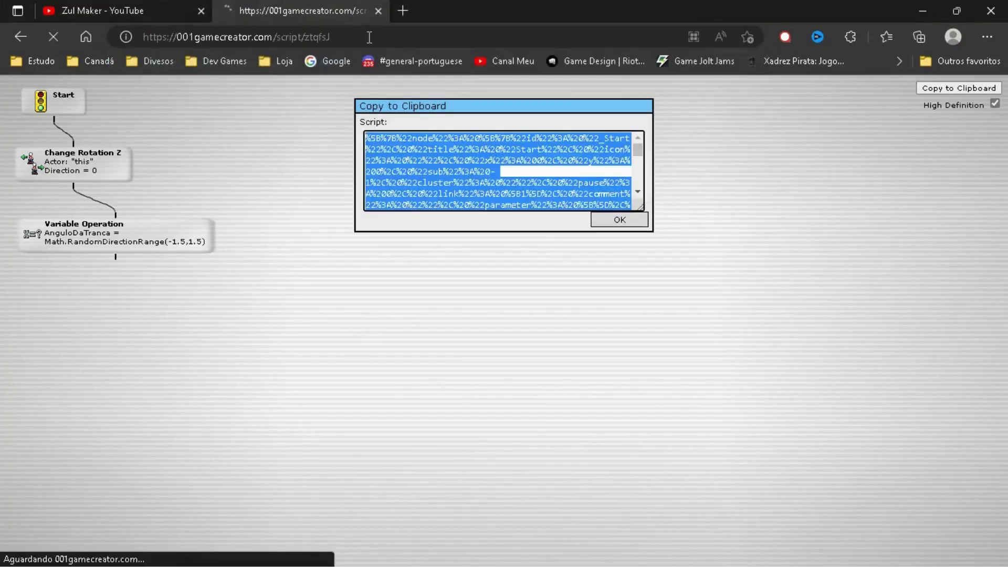
Copy the shared script into gazua's Changed script in 001 Game Creator, connect Start to Position Actor and confirm the script
left_click(945, 89)
key("alt+Tab")
key("ctrl+v")
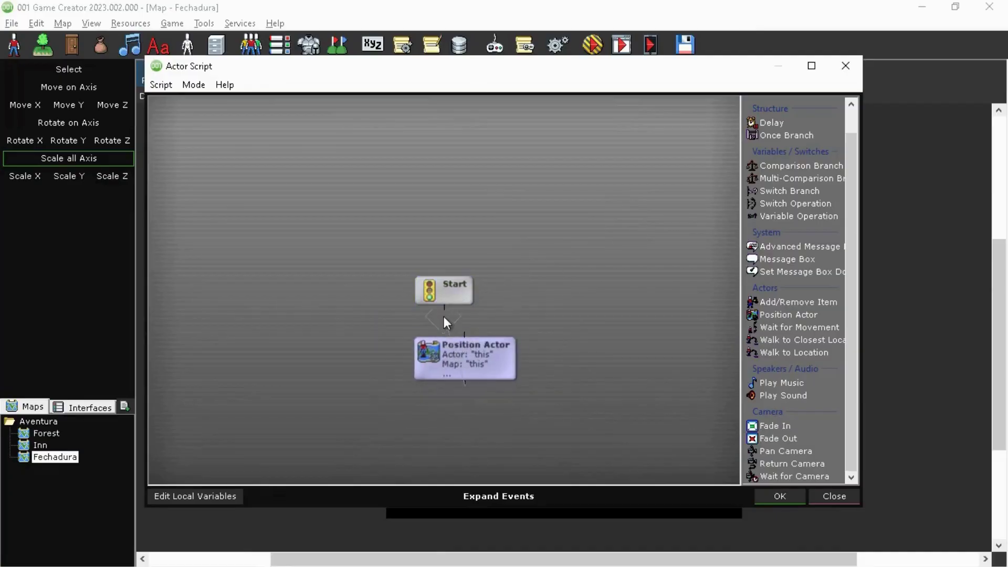
left_click_drag(443, 316, 465, 354)
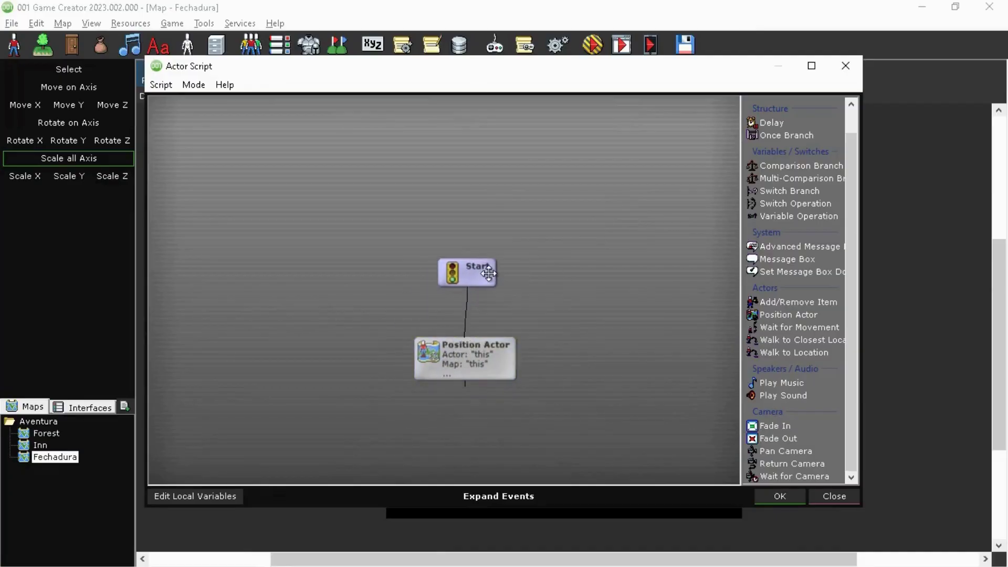
left_click(788, 493)
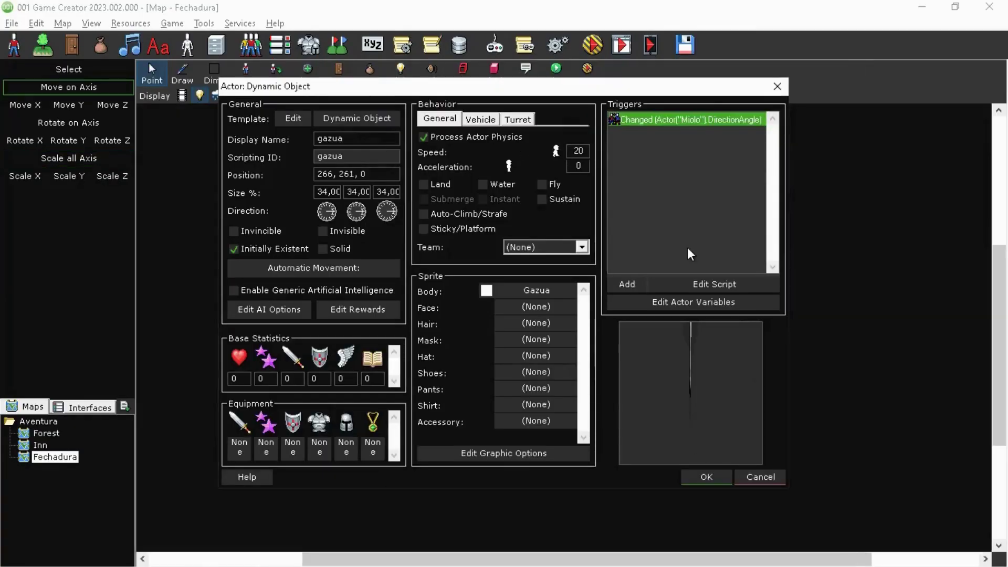
Add a second Changed trigger to gazua with the cursor's Horizontal Change (Delta X) as its expression
left_click(629, 281)
scroll(407, 311, "down", 3)
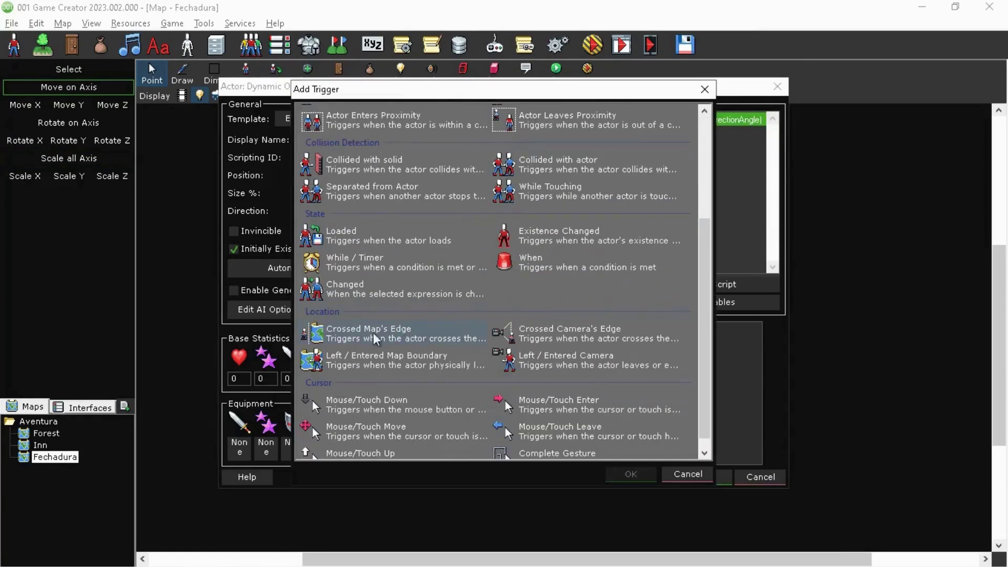
left_click(342, 284)
left_click(631, 475)
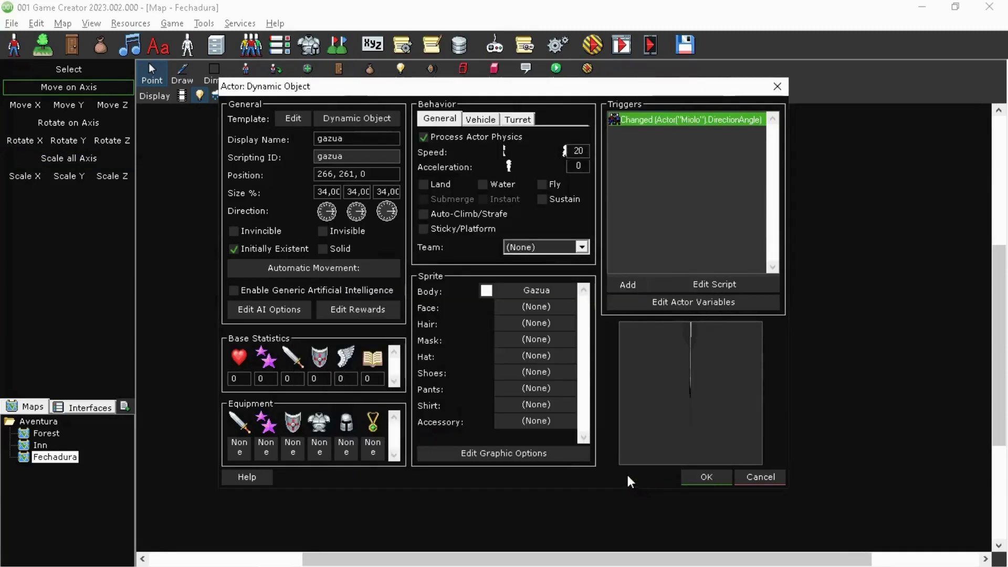
left_click(395, 293)
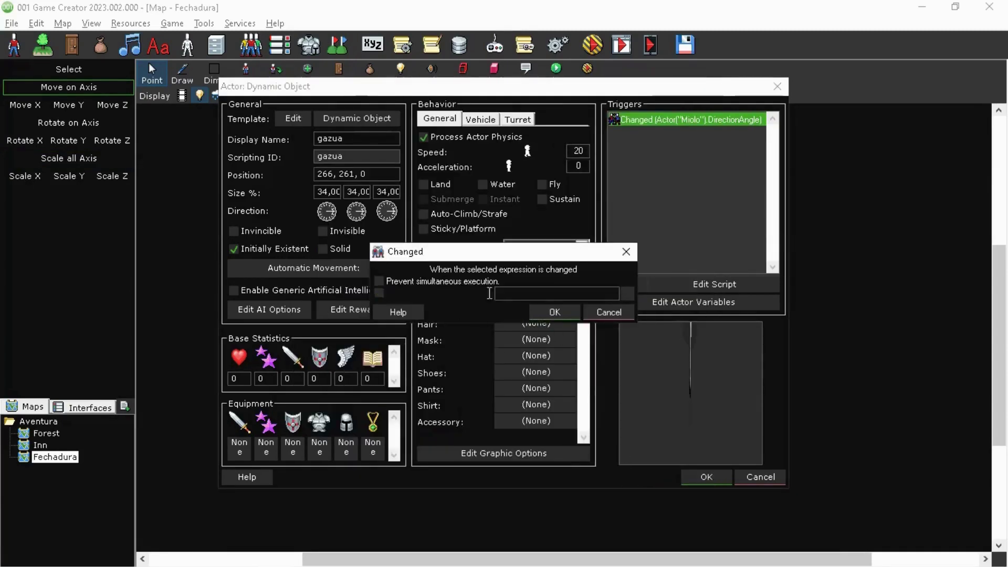
left_click(625, 298)
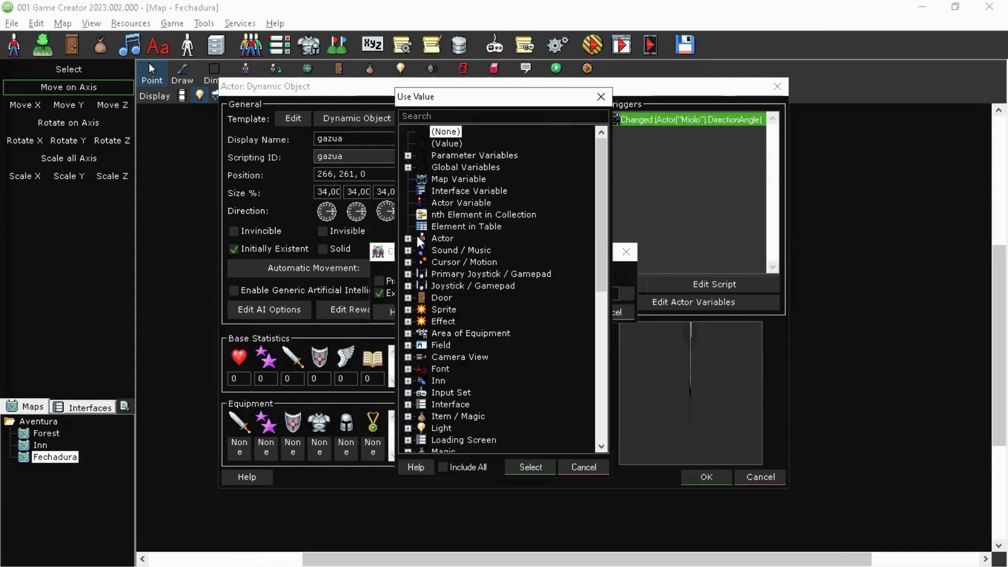
left_click(408, 262)
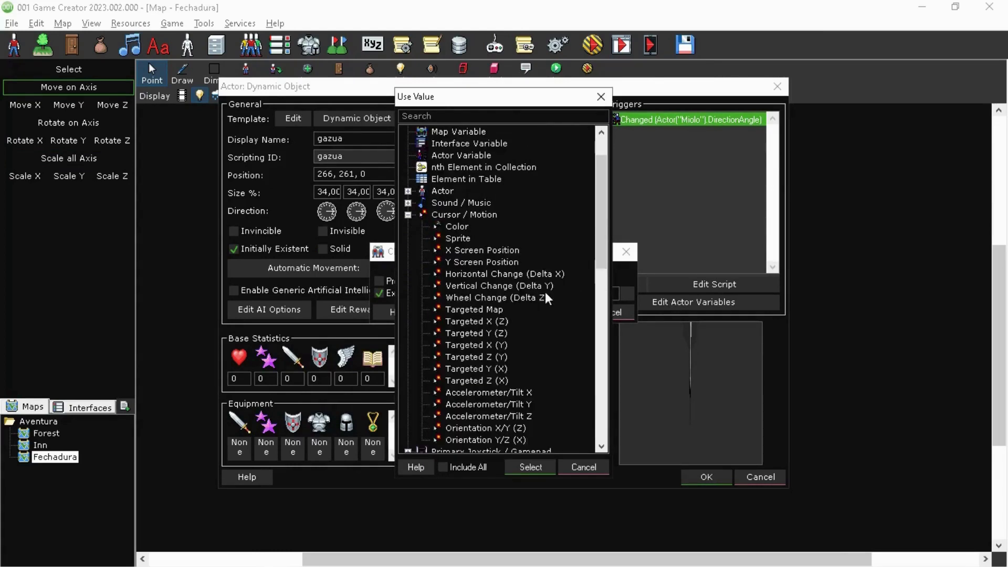
left_click(559, 274)
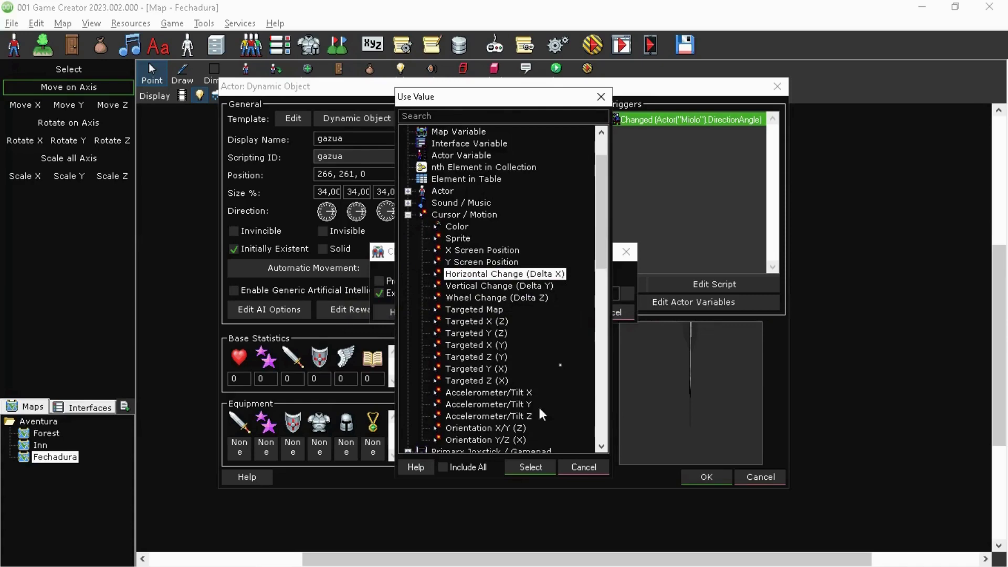
left_click(546, 464)
left_click(554, 313)
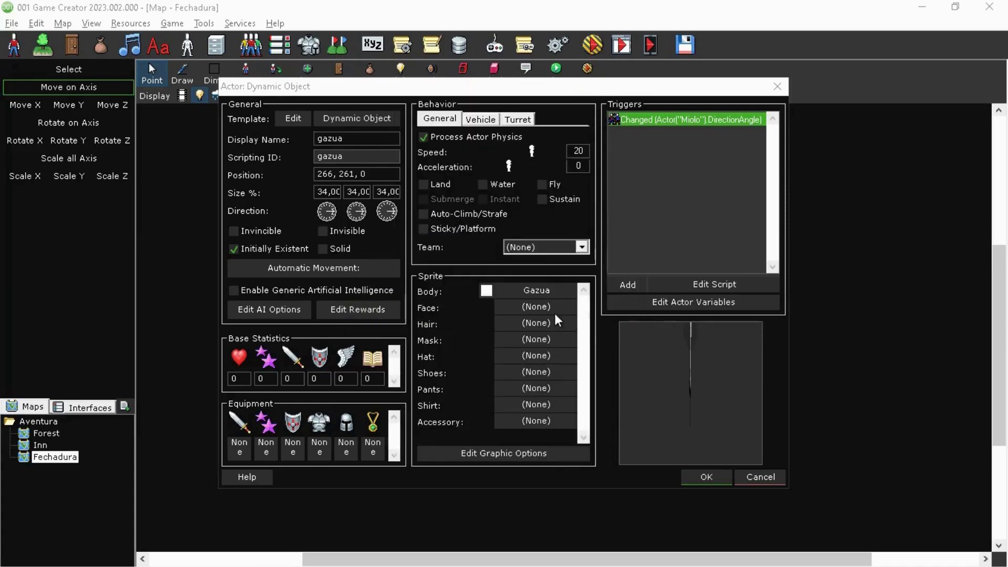
left_click(200, 553)
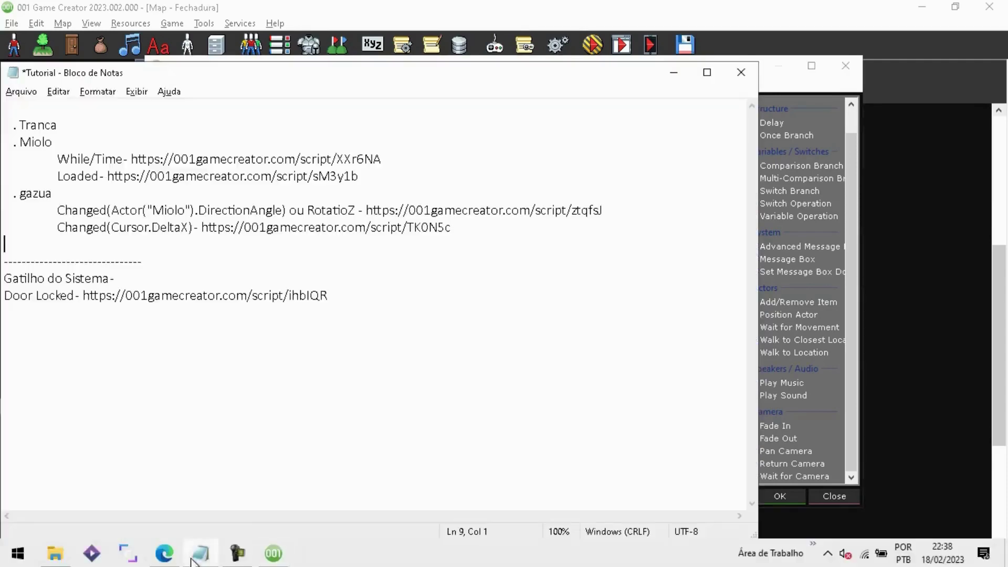
left_click_drag(201, 227, 480, 234)
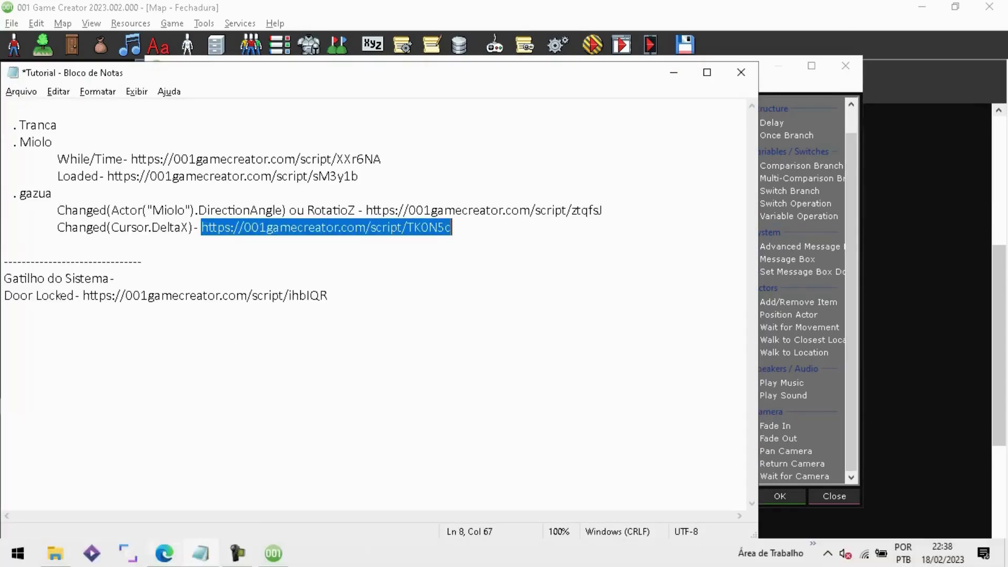
left_click(157, 553)
left_click(499, 11)
left_click(355, 37)
key("ctrl+v")
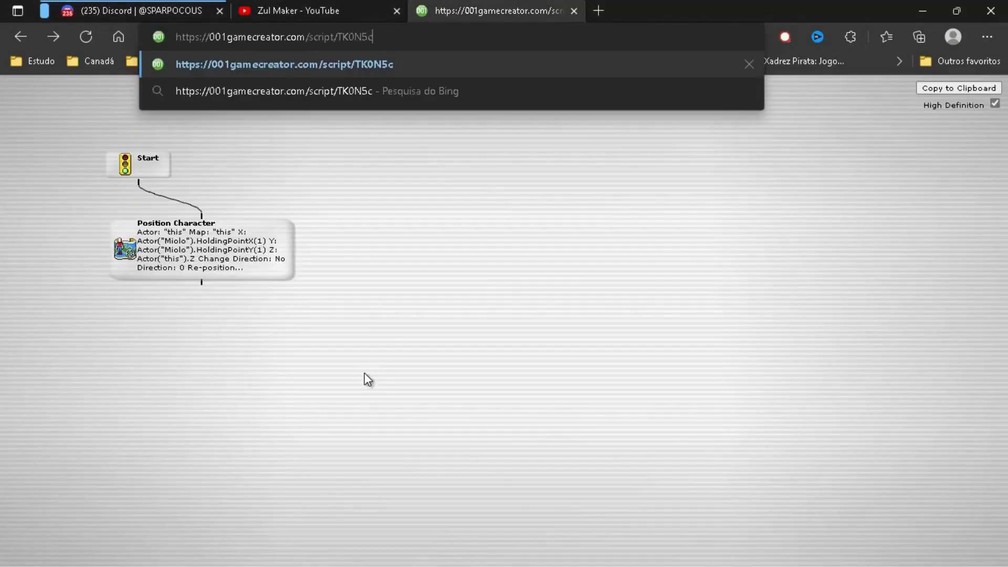
key("Return")
Copy the shared script into gazua's Changed (Cursor.DeltaX) script in 001 Game Creator, connect Start to Direction Branch, and confirm the script and actor
key("alt+Tab")
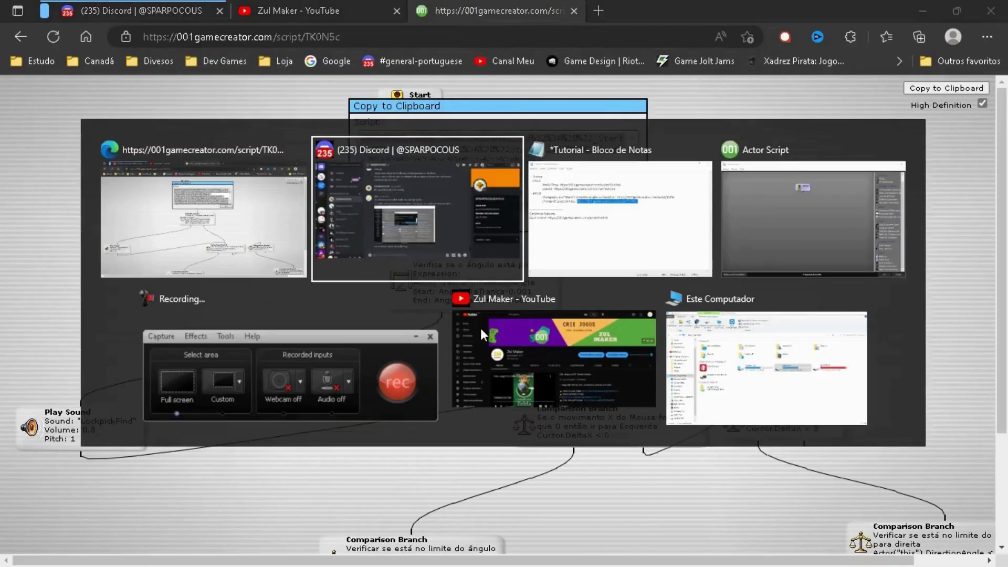
key("ctrl+v")
left_click_drag(275, 416, 124, 379)
left_click_drag(462, 181, 463, 197)
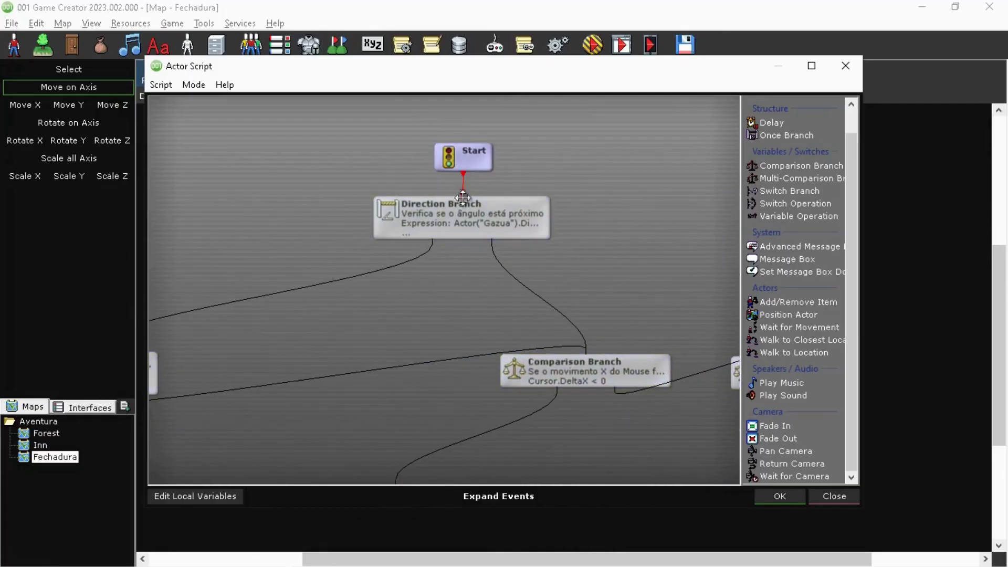
left_click(758, 499)
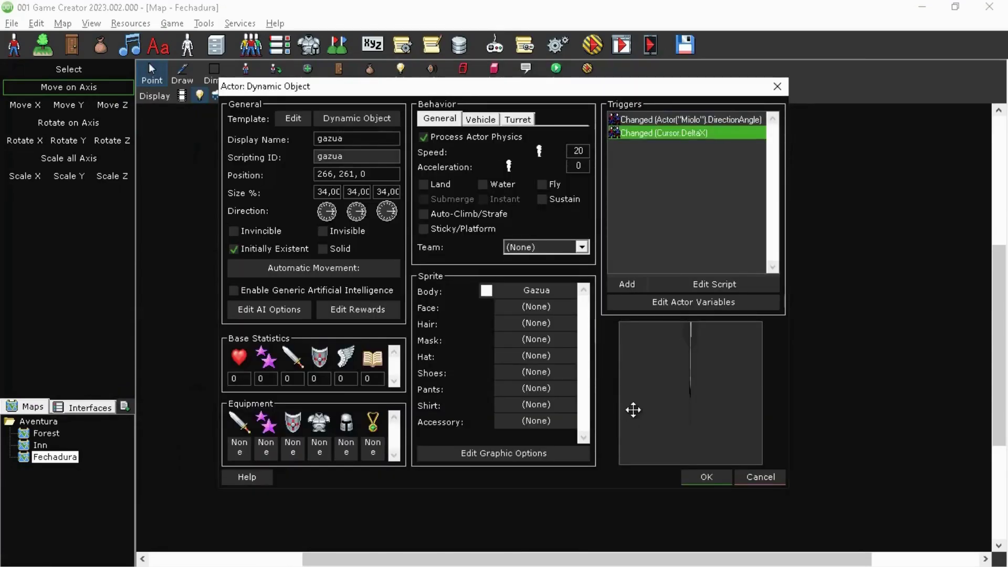
left_click(706, 477)
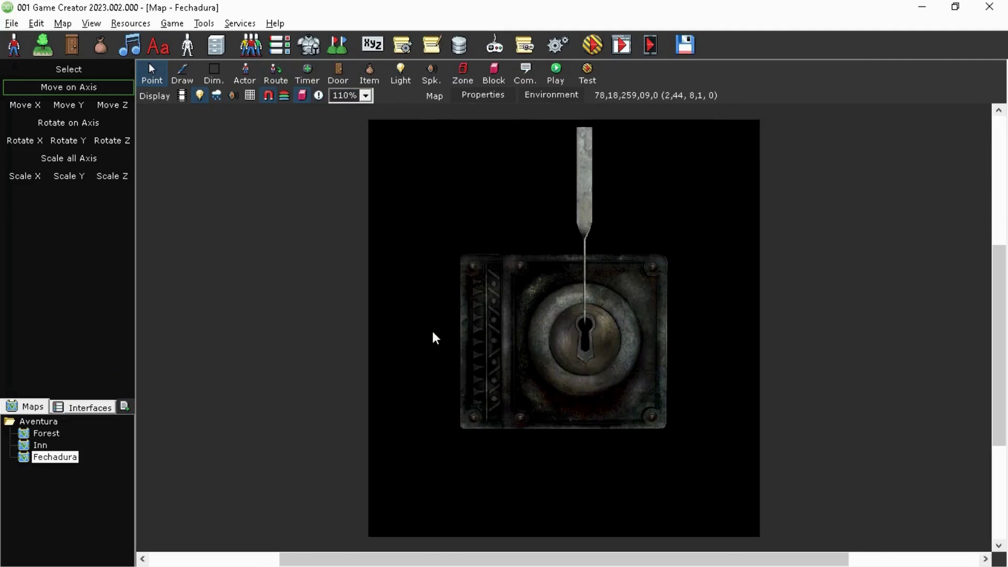
Open the script of the Locked system trigger for vehicles or doors and delete its Story Text event
left_click(413, 49)
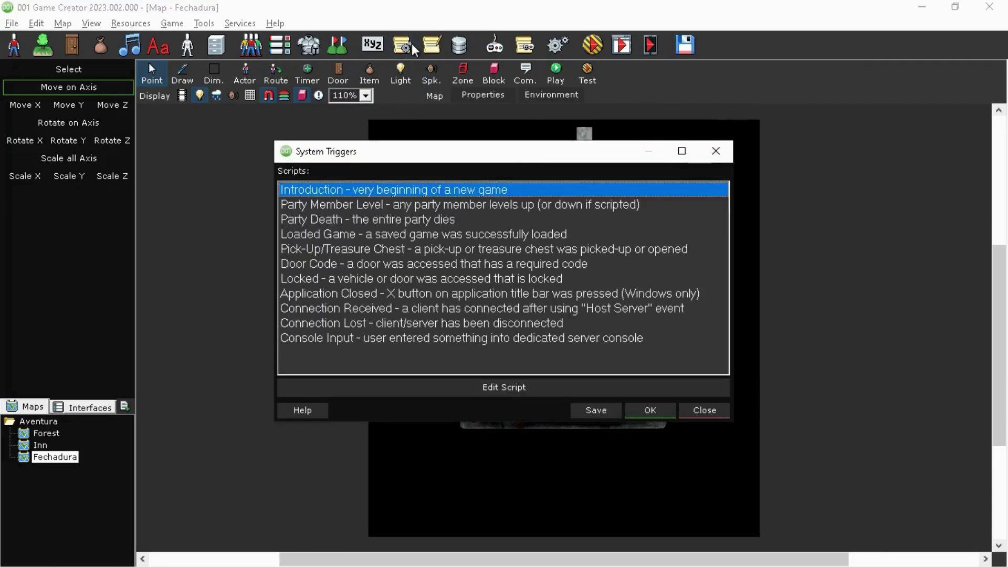
left_click(336, 278)
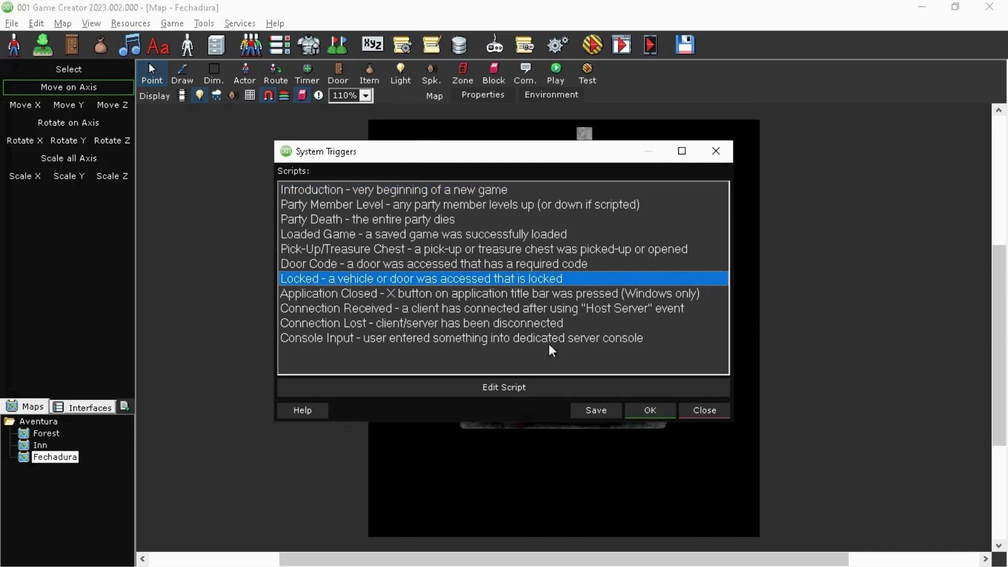
left_click(503, 388)
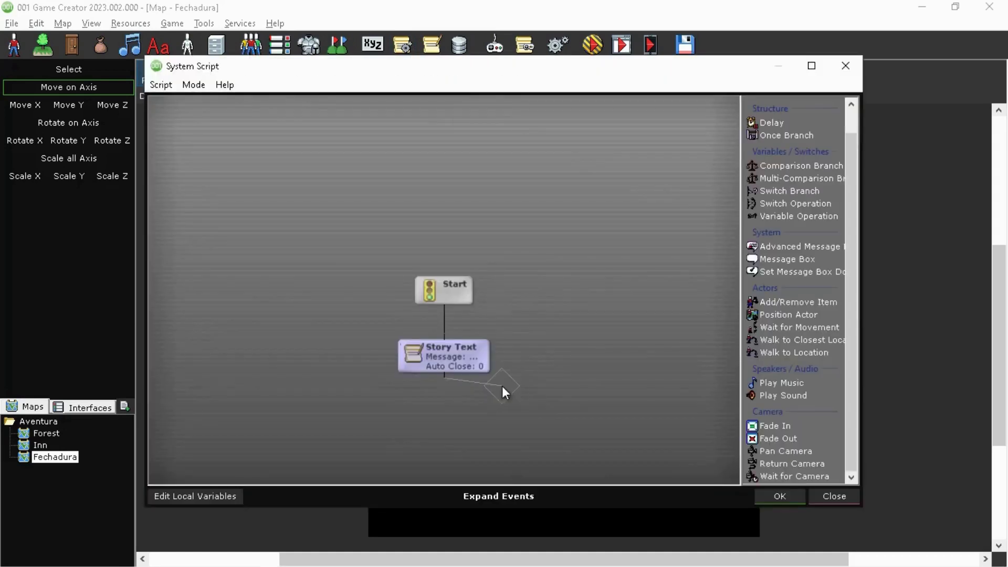
left_click_drag(342, 318, 547, 379)
key("Delete")
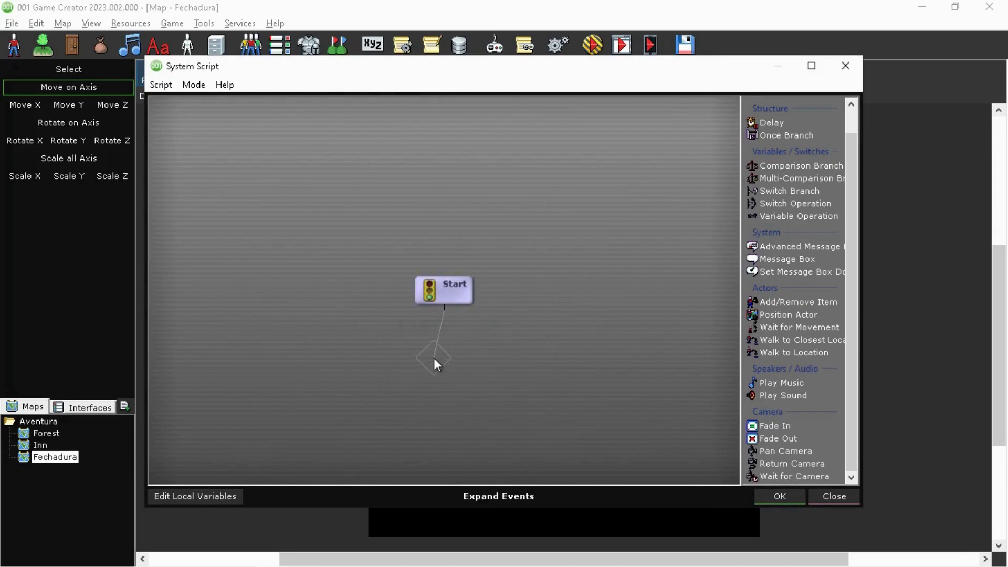
left_click(203, 553)
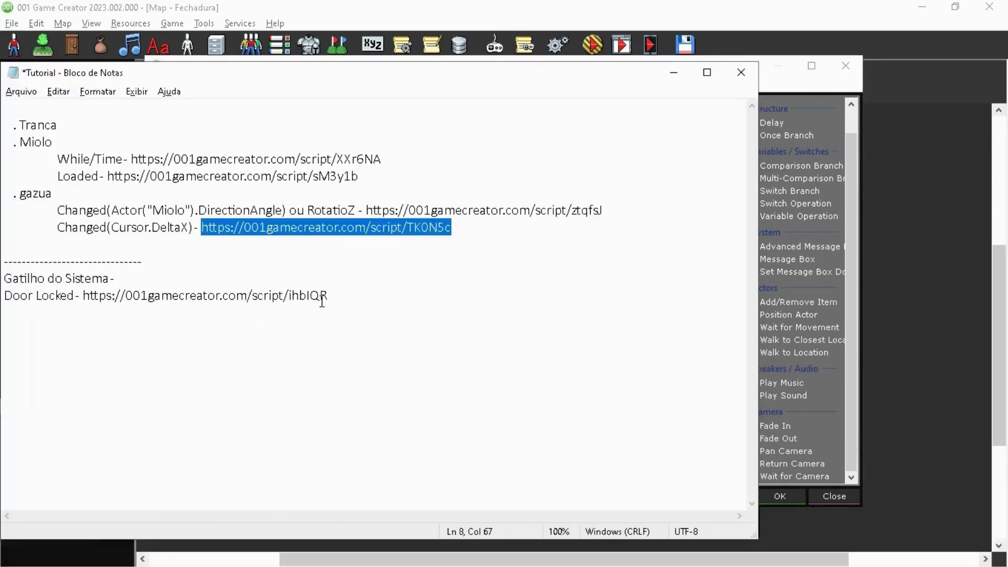
left_click_drag(327, 297, 93, 298)
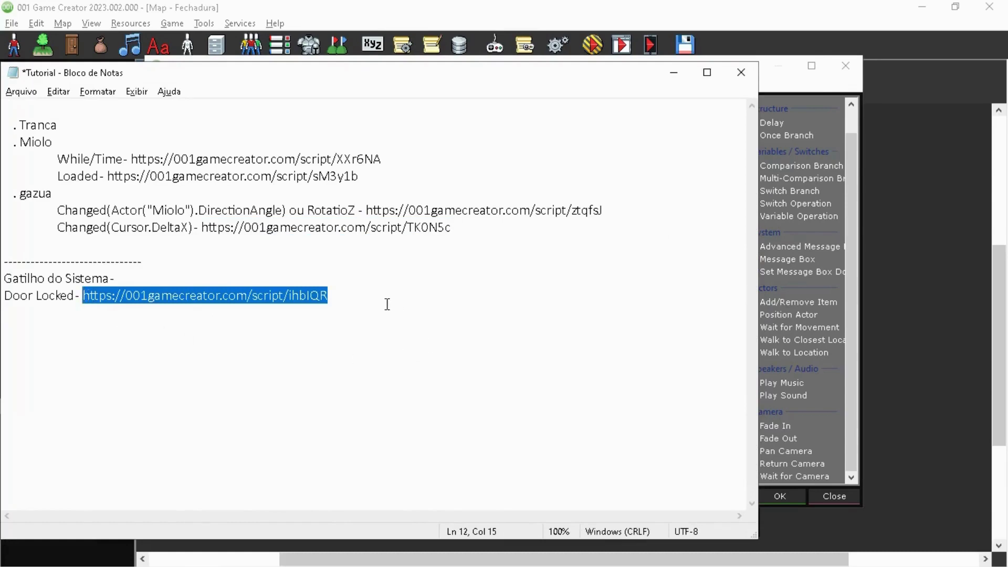
key("alt+Tab")
key("alt+Tab")
key("Tab")
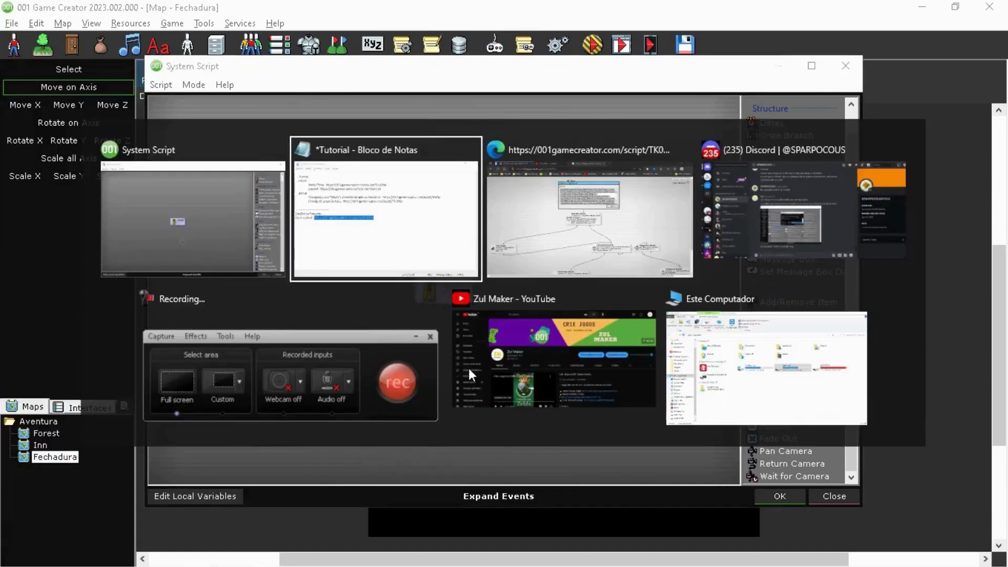
left_click(403, 37)
type("https://001gamecreator.com/script/ihblQR")
key("Return")
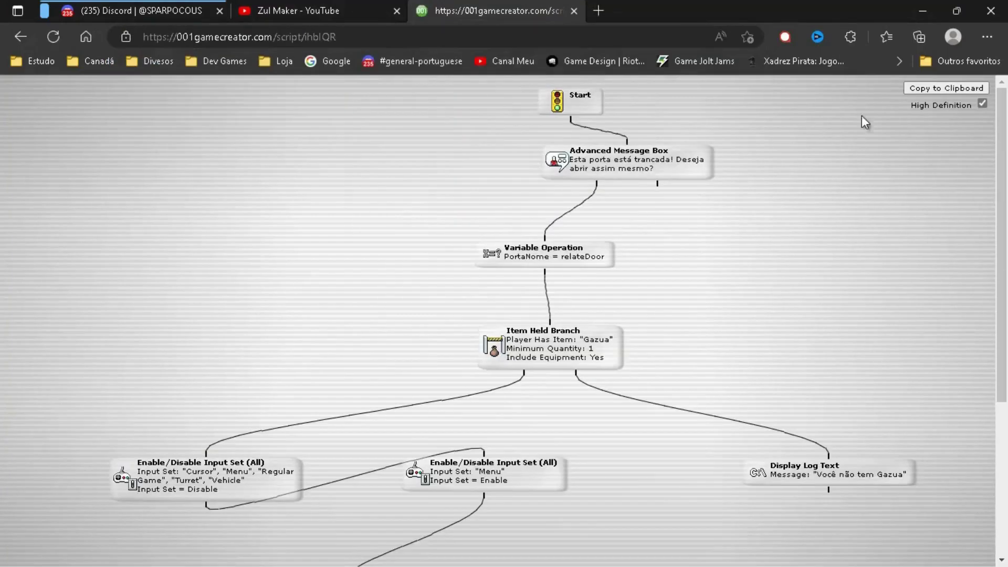
Copy the shared script into the Locked system script in 001 Game Creator, connect Start to Advanced Message Box and confirm it
left_click(930, 88)
key("alt+Tab")
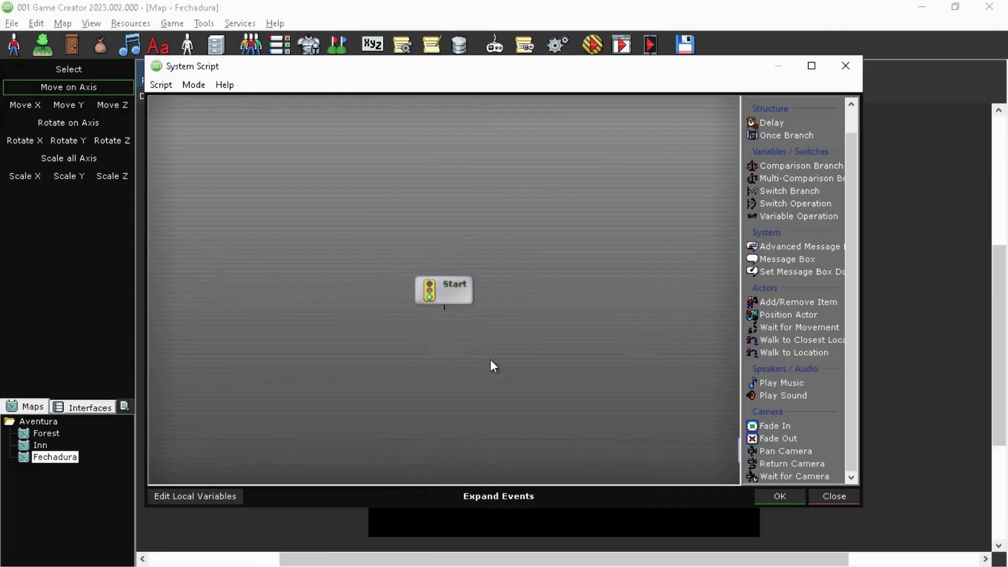
key("ctrl+v")
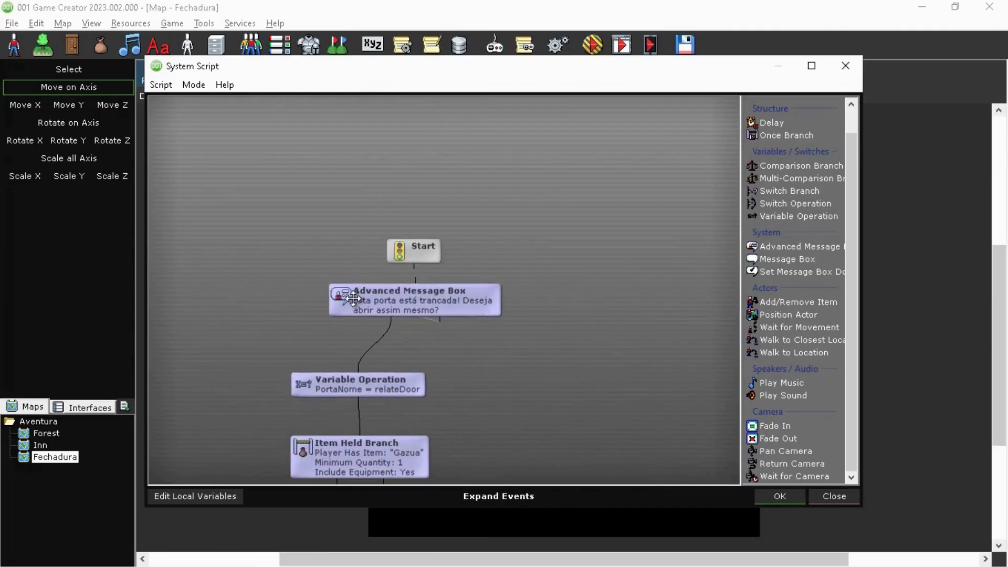
left_click(412, 258)
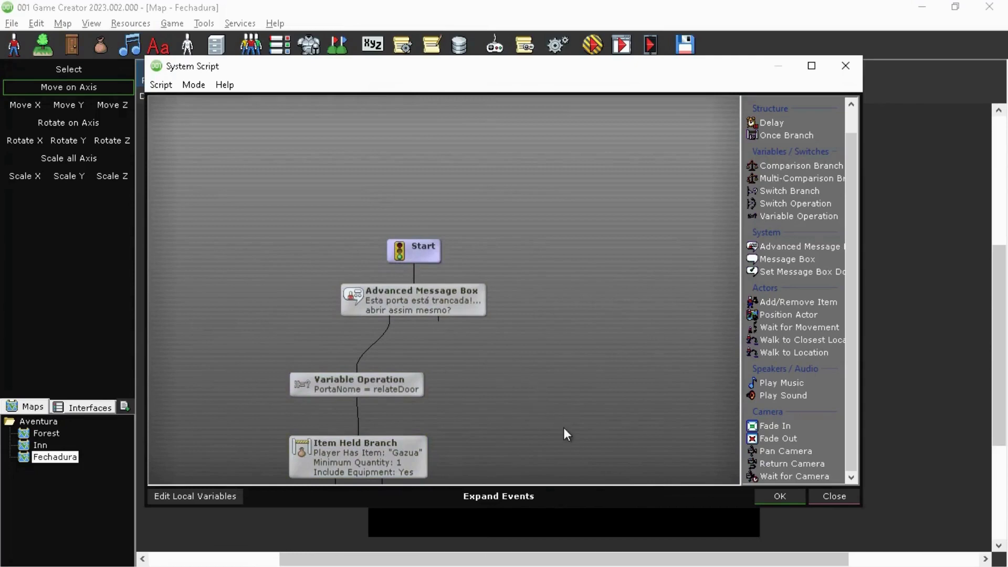
scroll(562, 430, "down", 6)
scroll(399, 386, "up", 1)
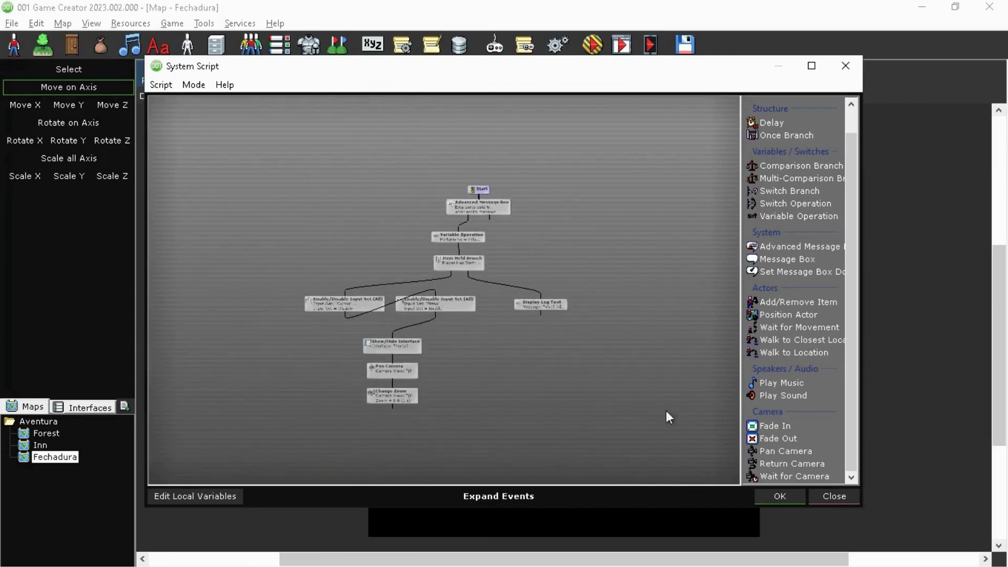
left_click(779, 497)
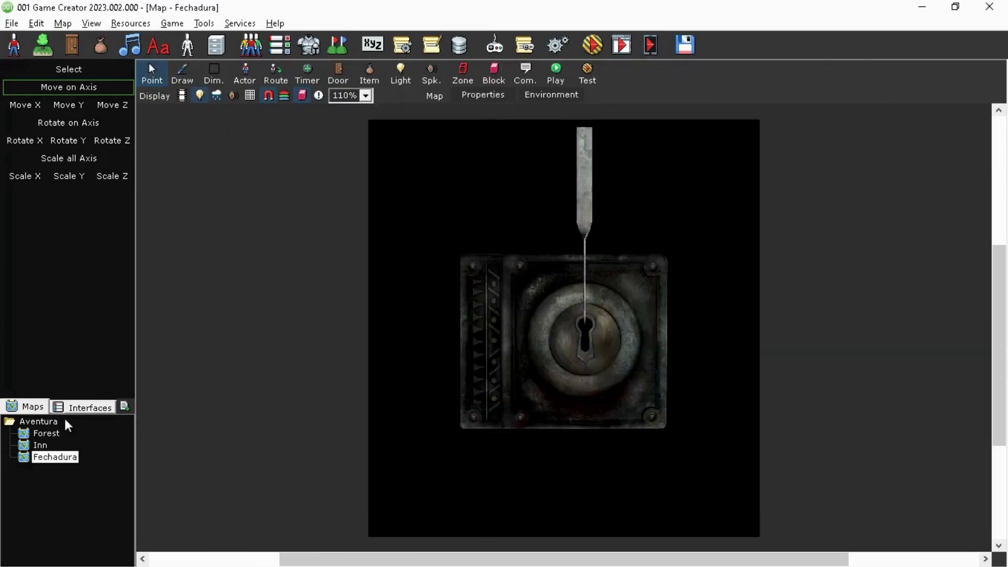
Set the required key of the Inn Entrance door on the Inn map to Arrow and confirm the door
left_click(38, 446)
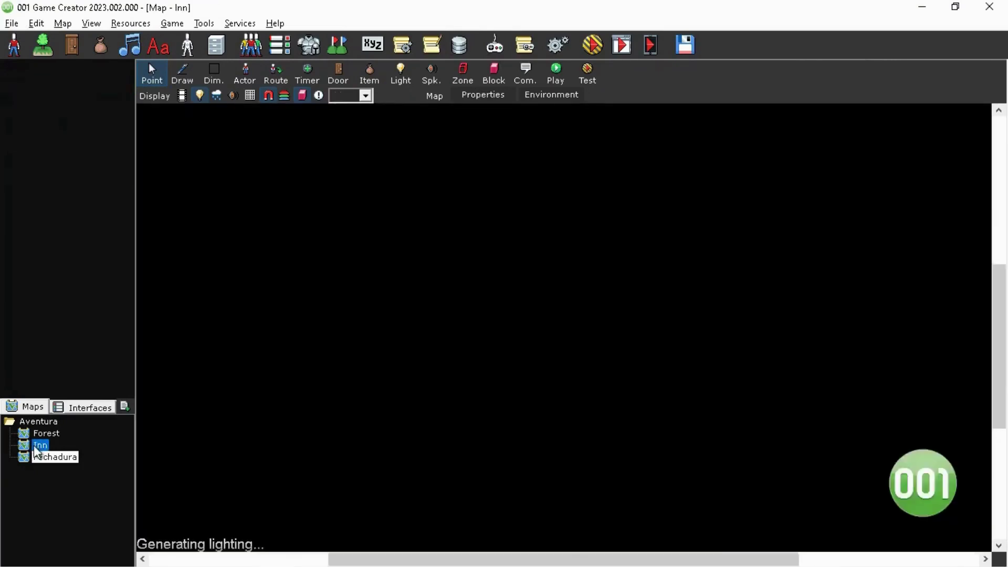
left_click_drag(1002, 294, 1000, 325)
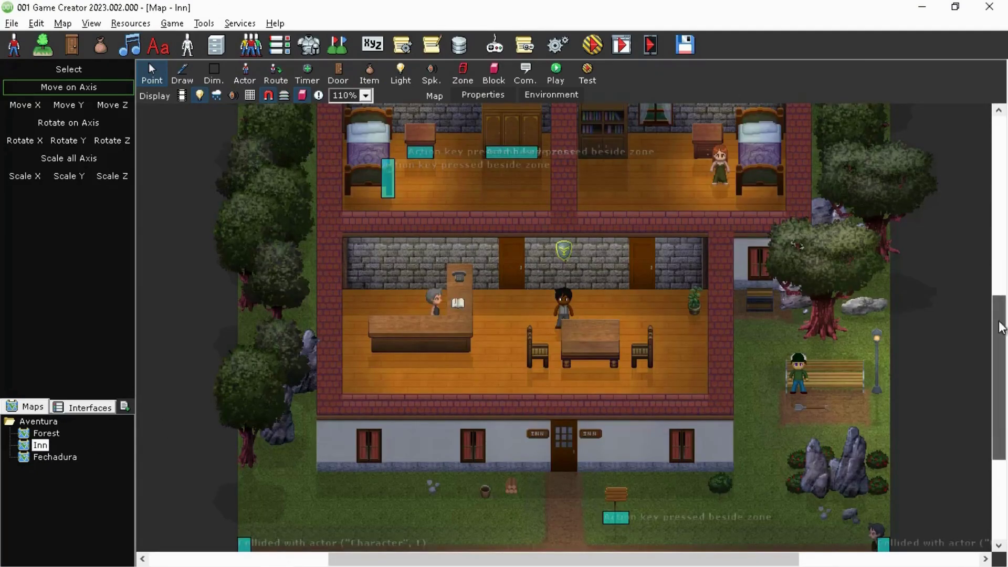
right_click(567, 366)
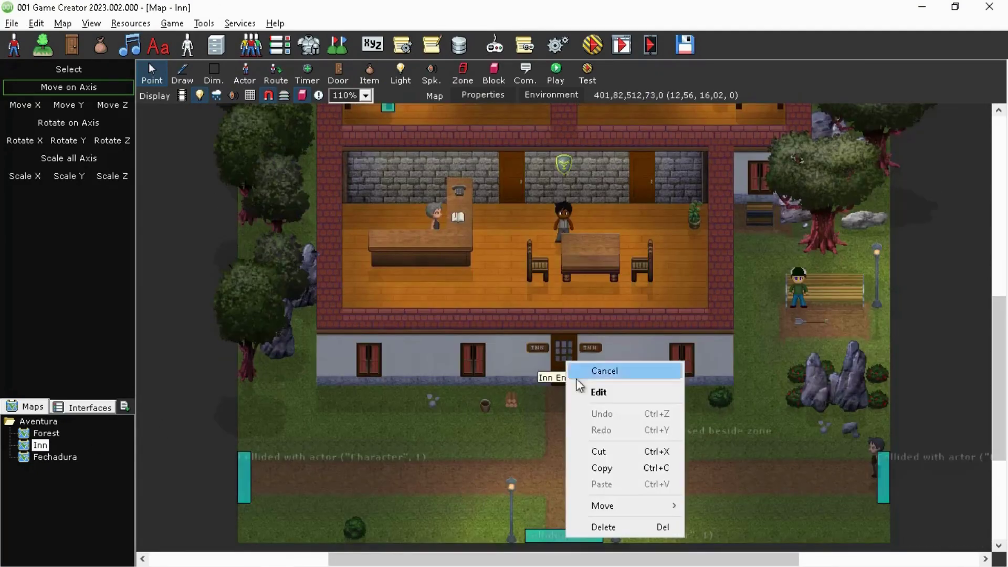
left_click(586, 391)
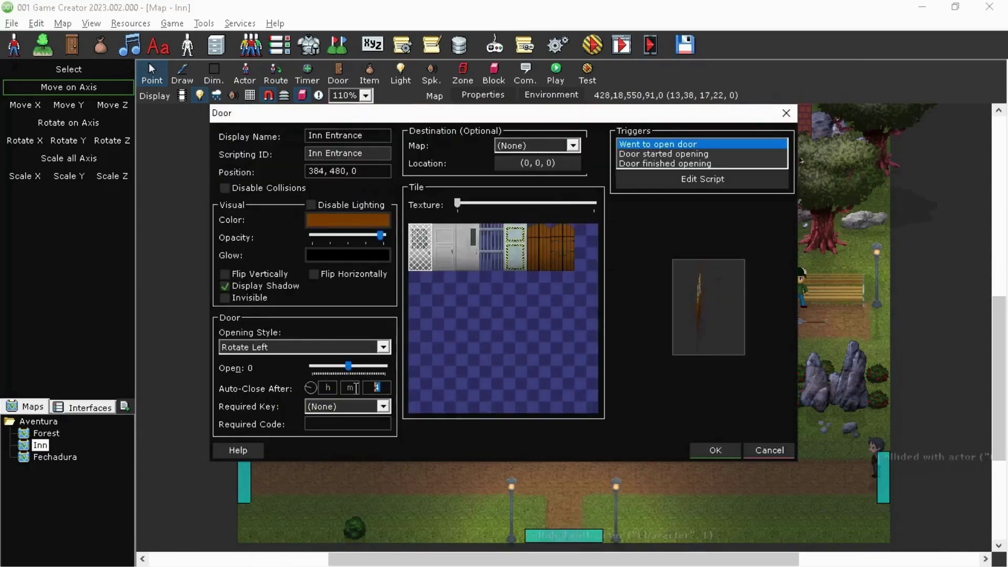
left_click(373, 408)
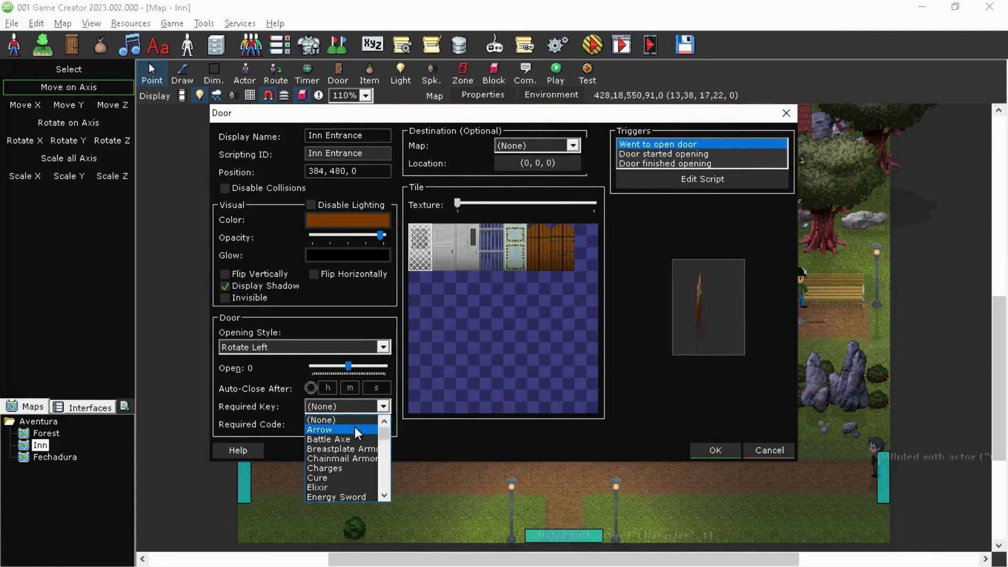
left_click(356, 427)
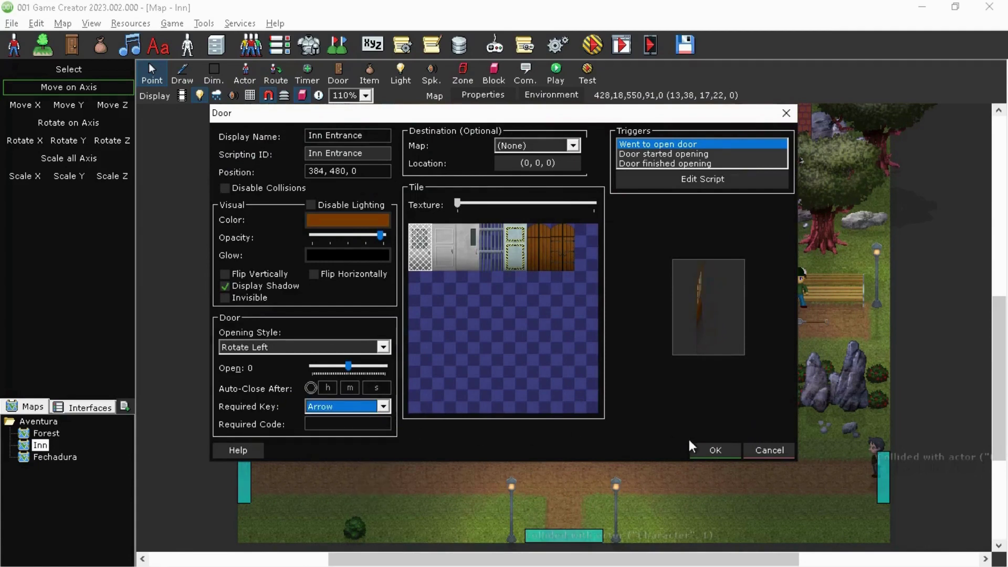
left_click(714, 450)
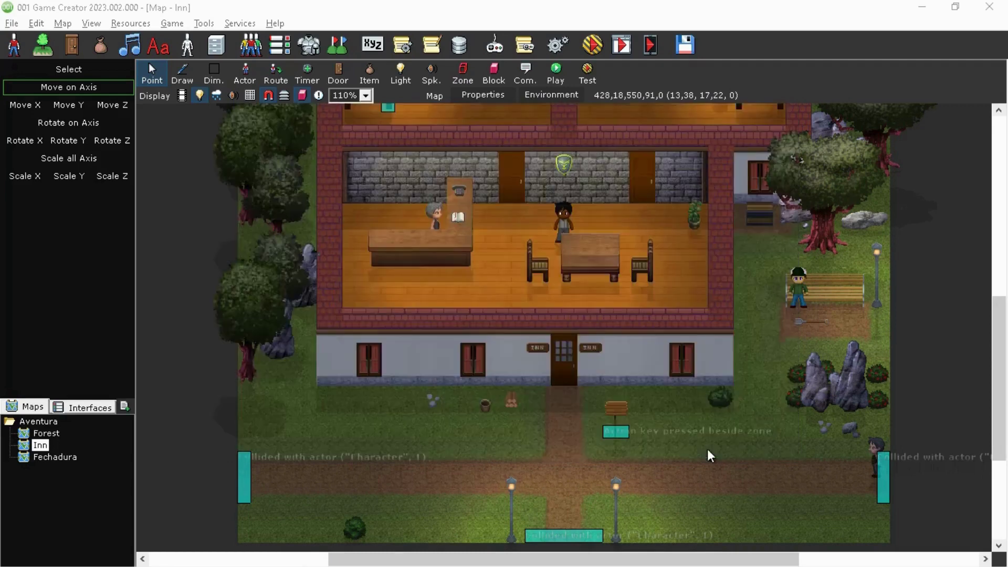
Place a Gazua item on the grass outside the inn with quantity 40 and no return time
left_click(389, 137)
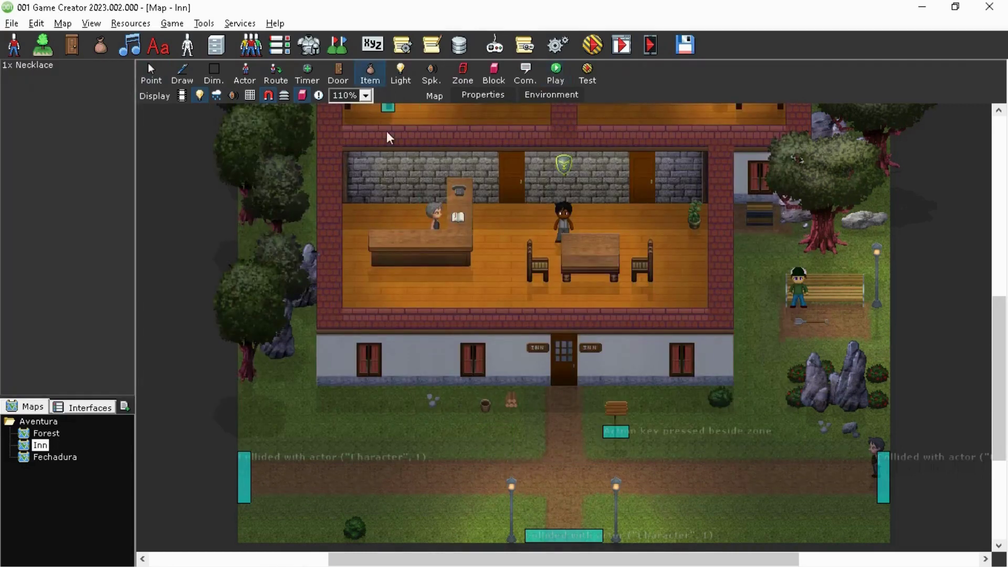
left_click(361, 444)
left_click(629, 179)
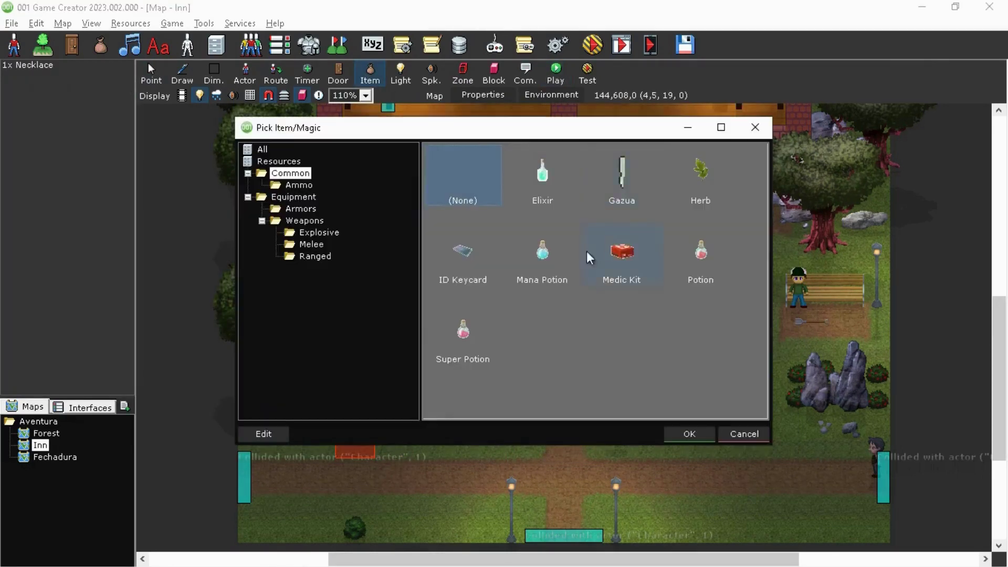
left_click(687, 433)
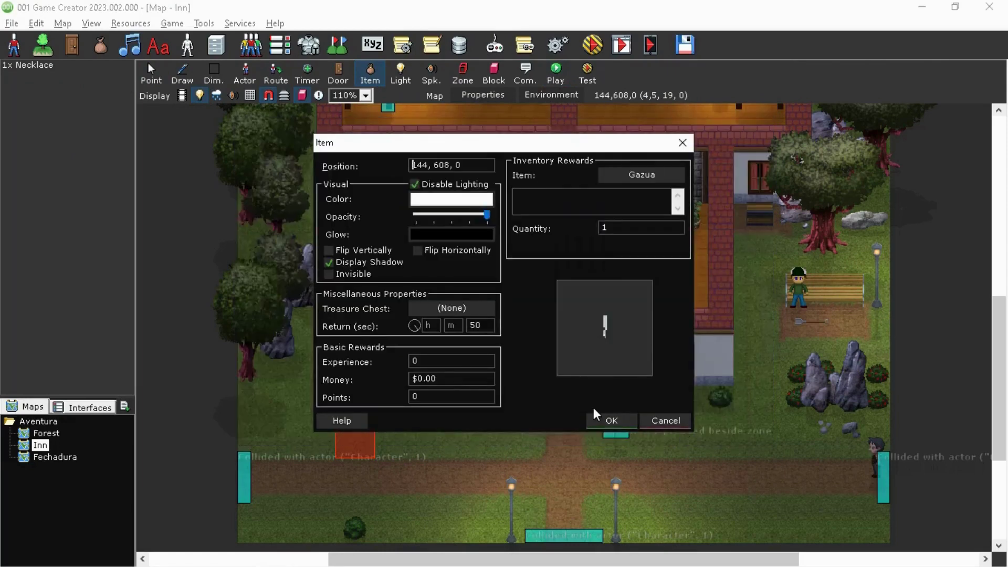
left_click(641, 175)
left_click(262, 149)
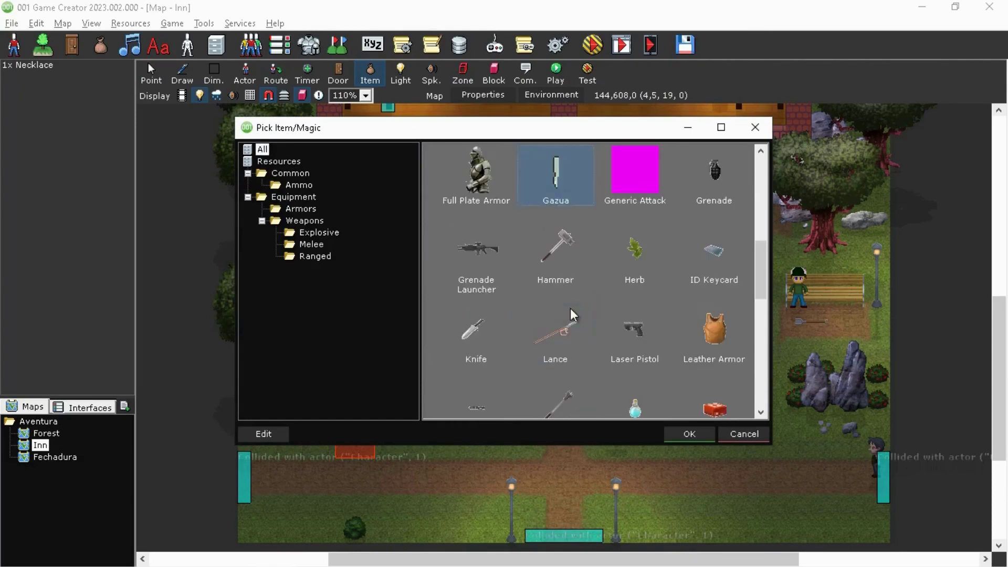
left_click(689, 433)
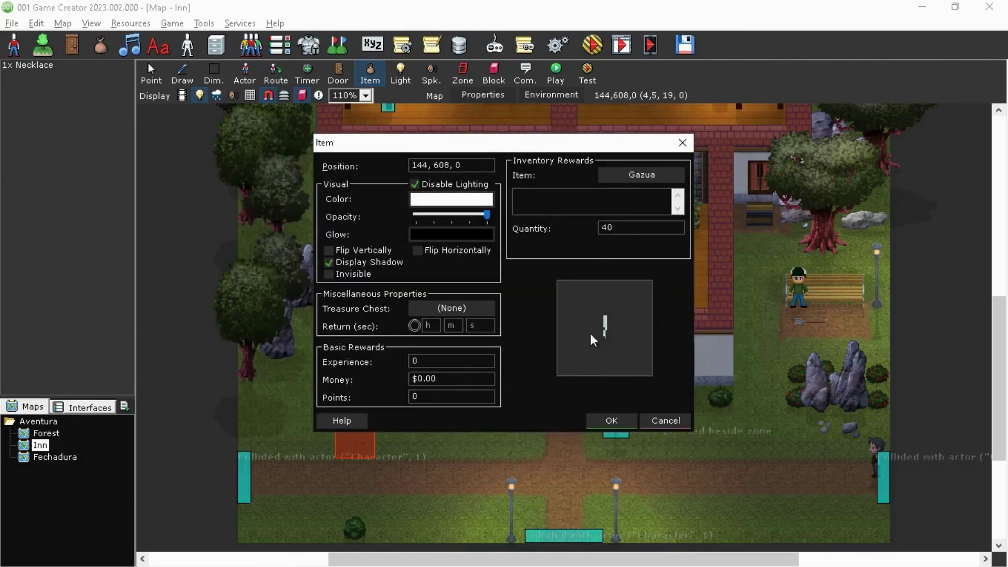
left_click(597, 420)
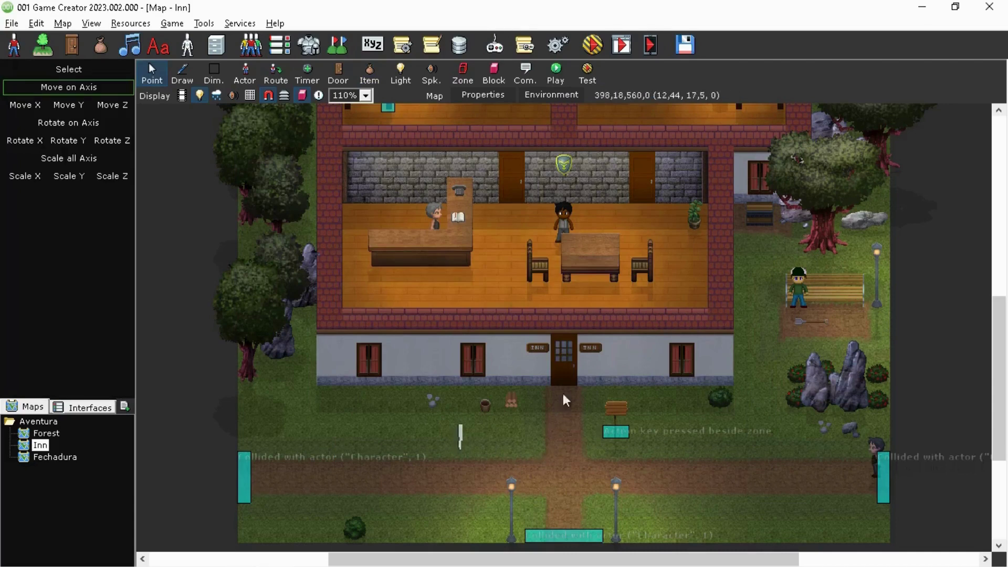
Start a play test of the Inn map with the hero on the path in front of the inn
left_click(555, 73)
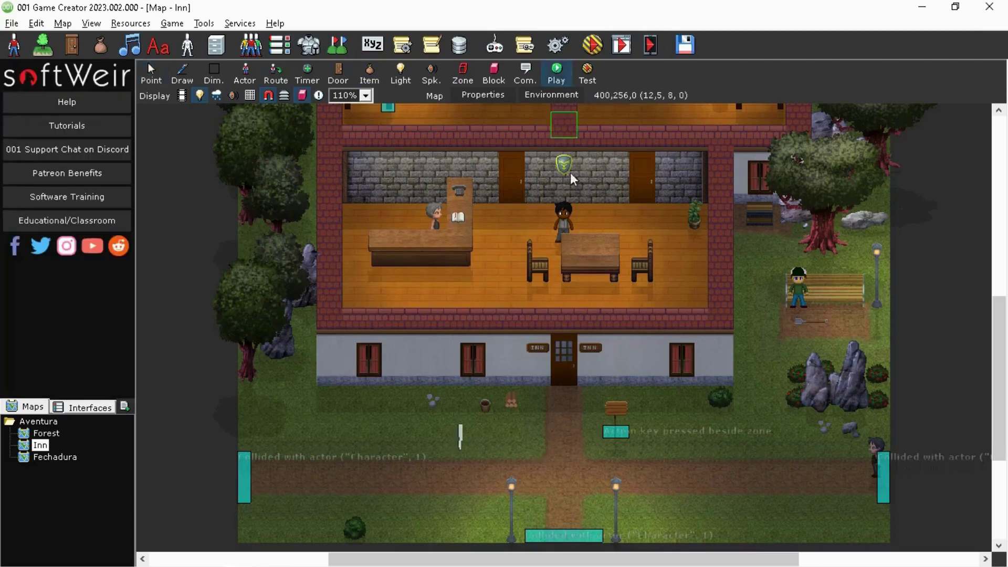
left_click(527, 470)
left_click(633, 401)
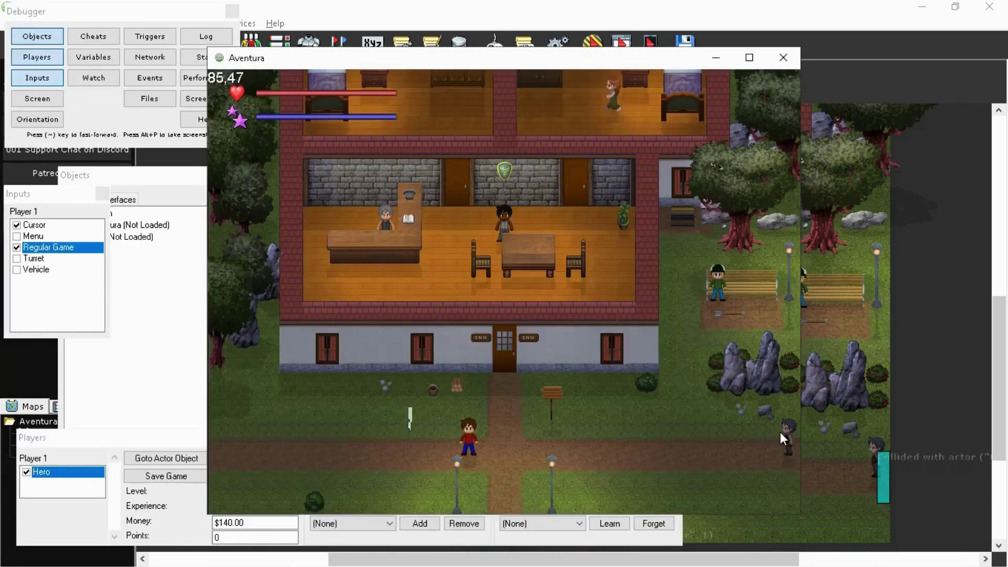
Walk the hero to the inn door and try to open it without a Gazua, answering Sim to the locked-door question
key("Right")
key("Up")
key("Left")
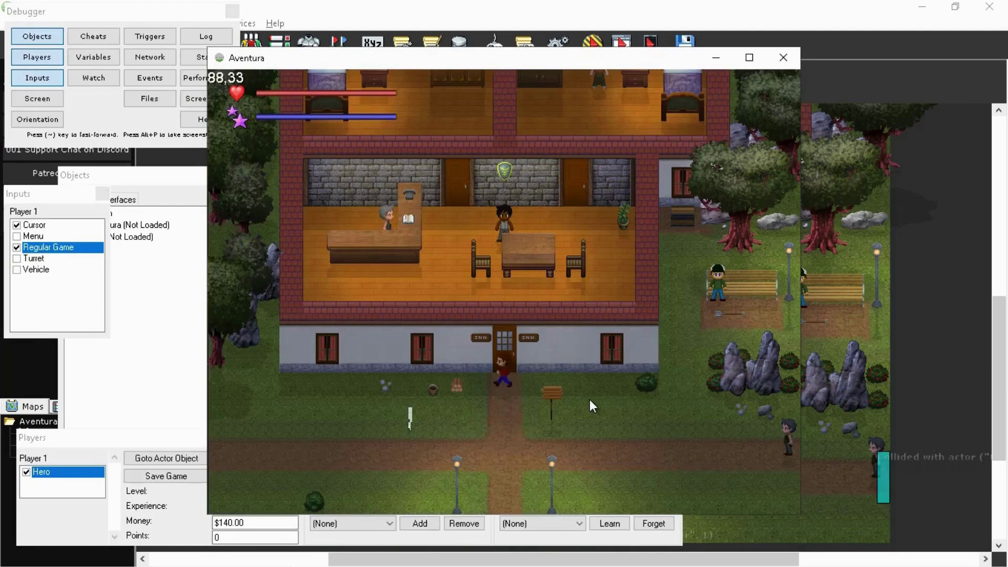
key("Return")
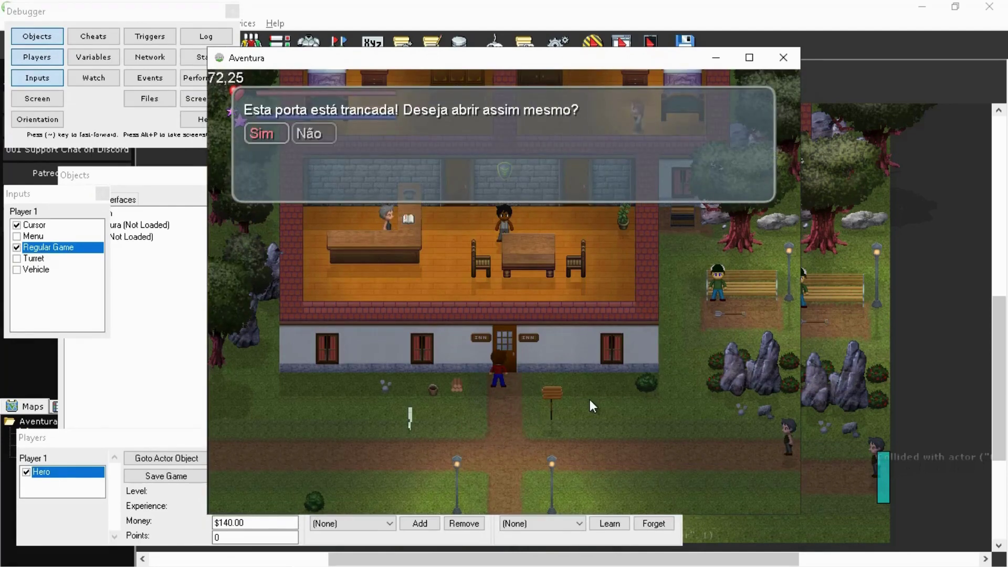
key("Return")
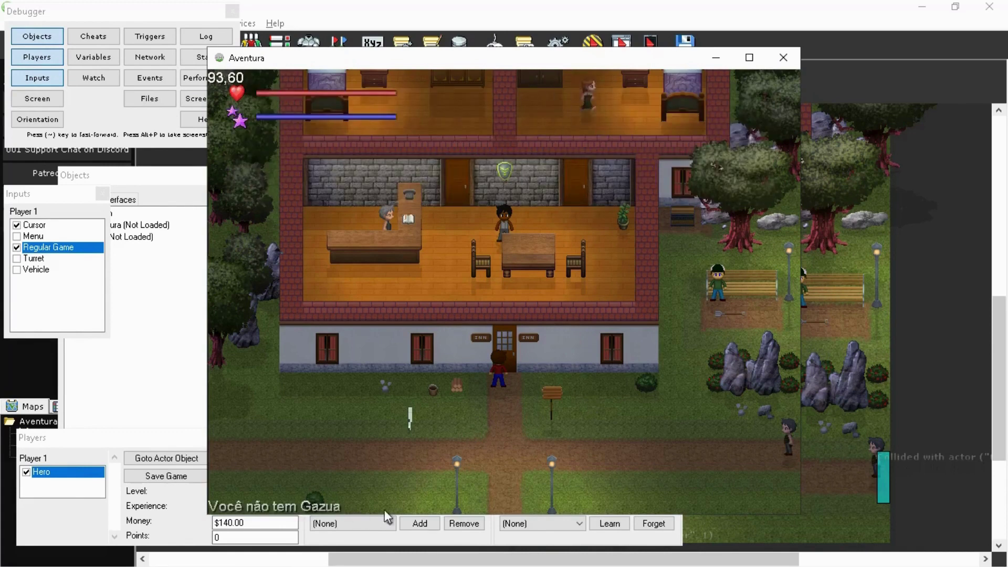
Pick up the Gazuas from the grass, return to the inn door and answer Sim to start picking the lock
key("Down")
key("Left")
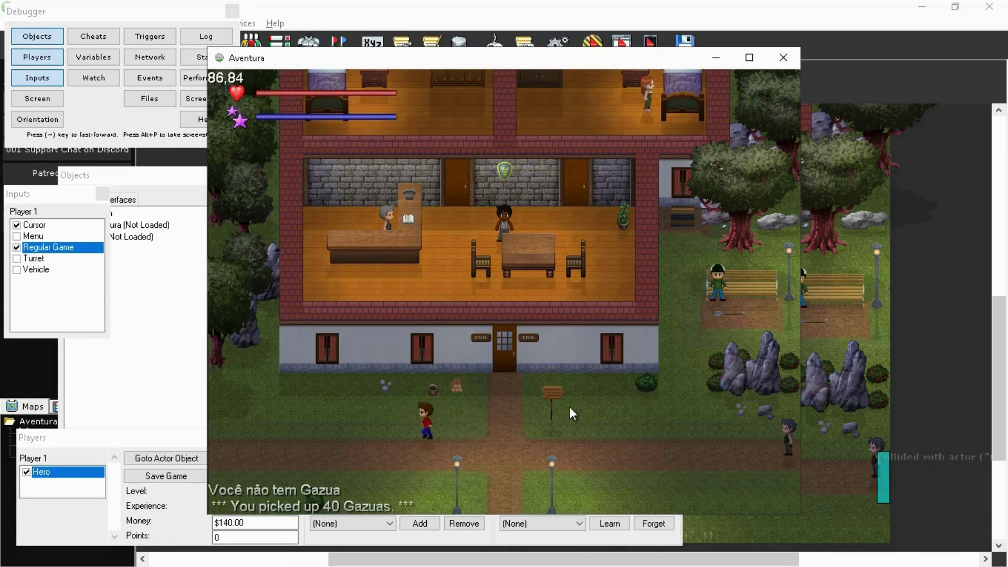
key("Down")
key("Right")
key("Right")
key("Up")
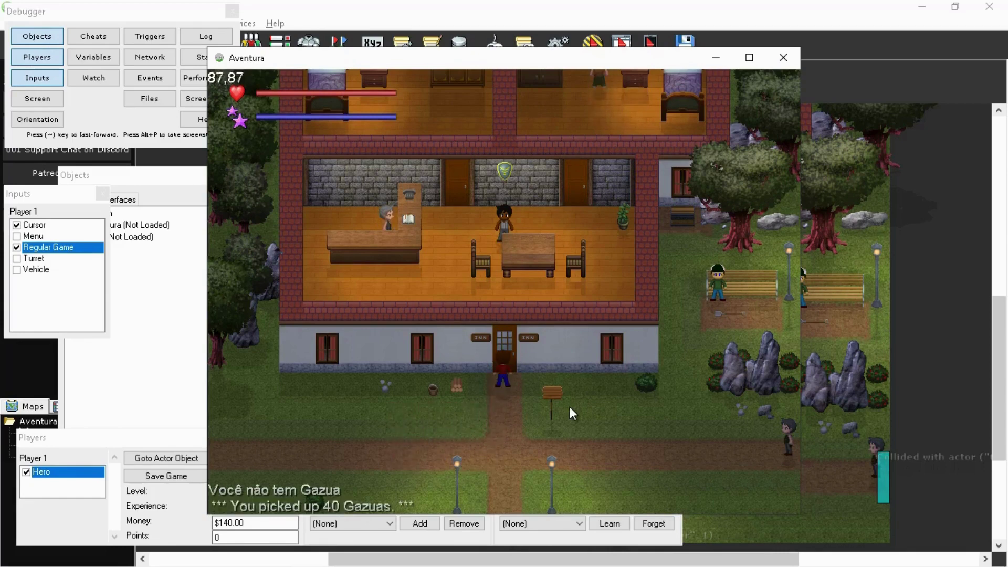
key("Return")
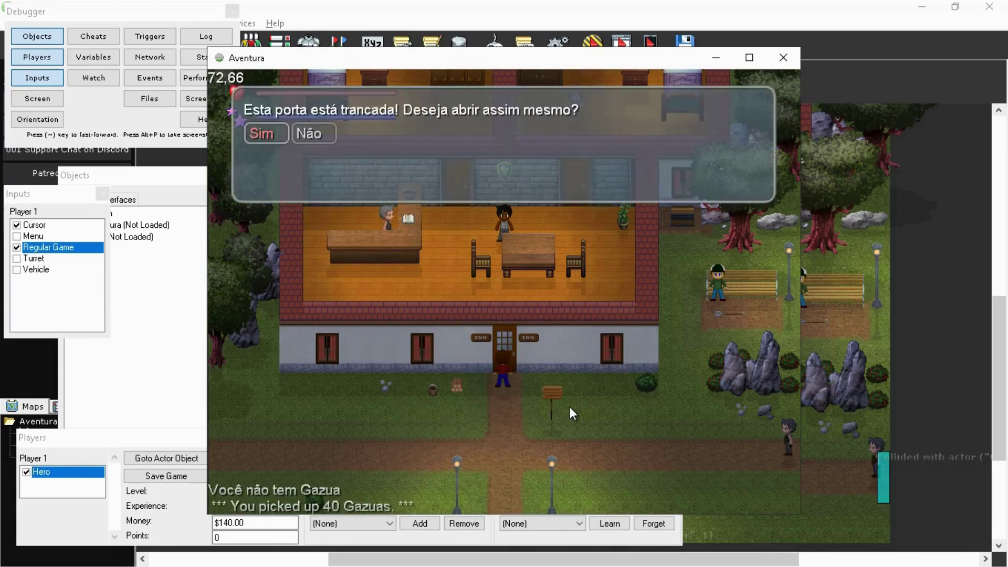
key("Return")
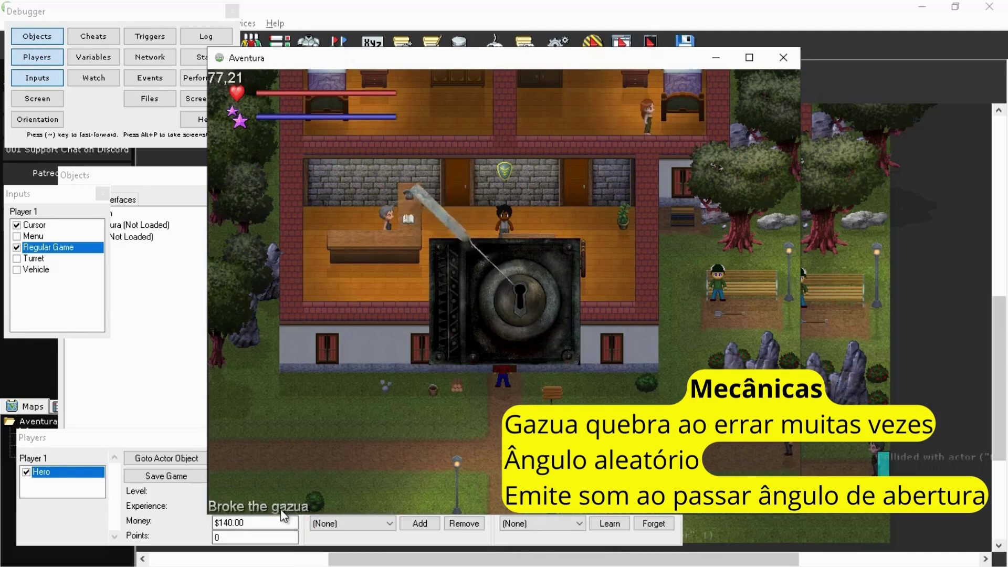
Adjust the pick's angle and try the lock until the inn door opens, walk inside and come back out
left_click(450, 409)
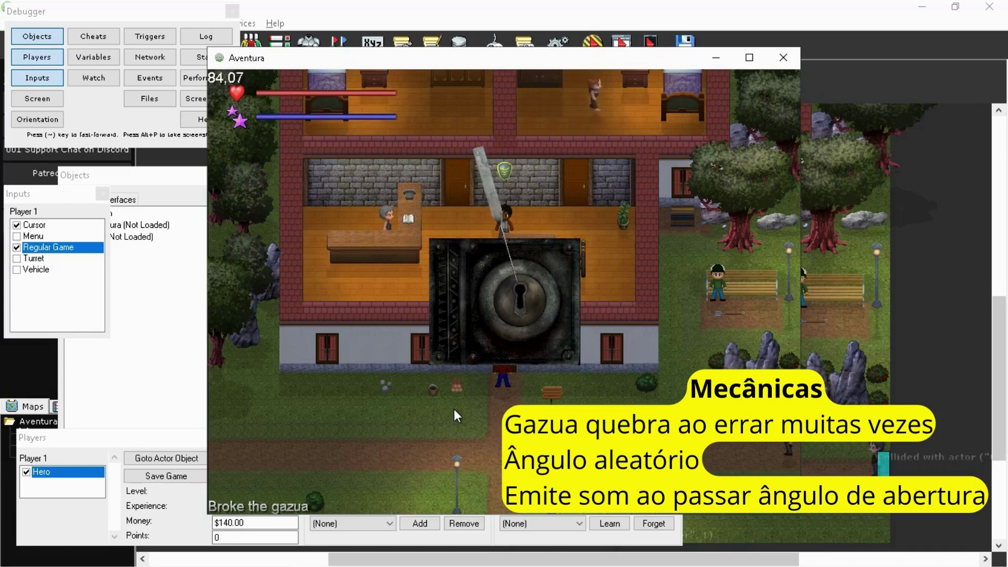
left_click(457, 409)
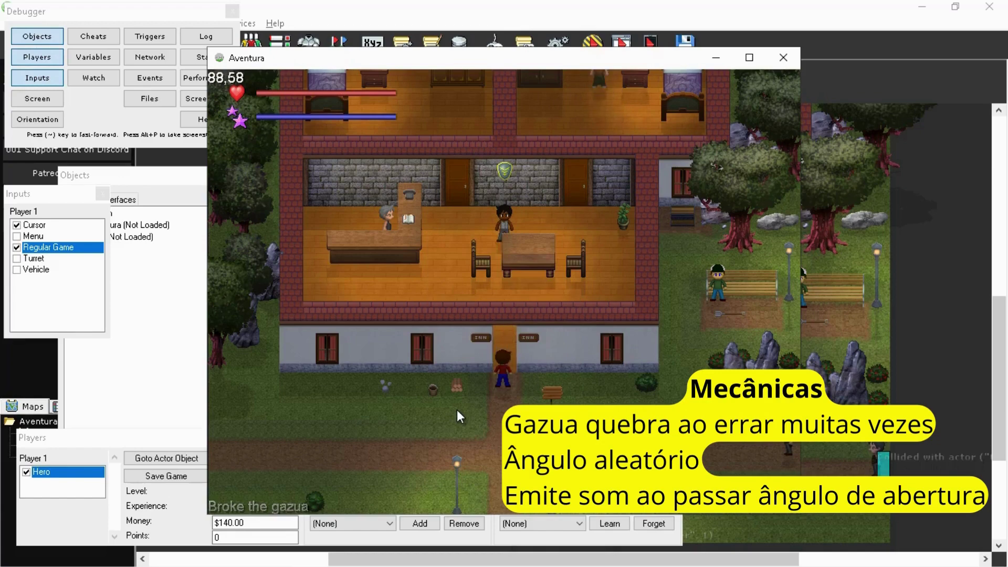
key("Up")
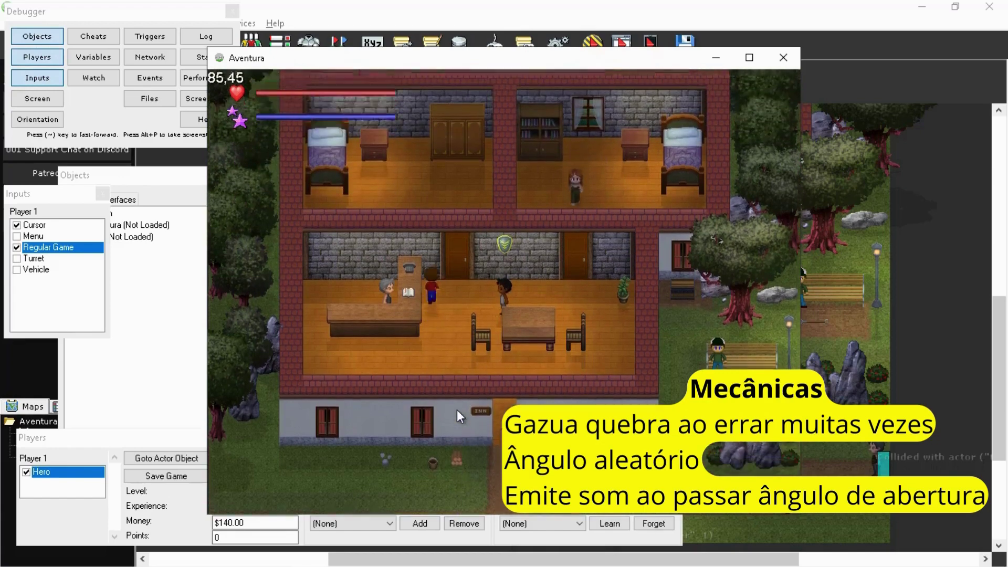
key("Down")
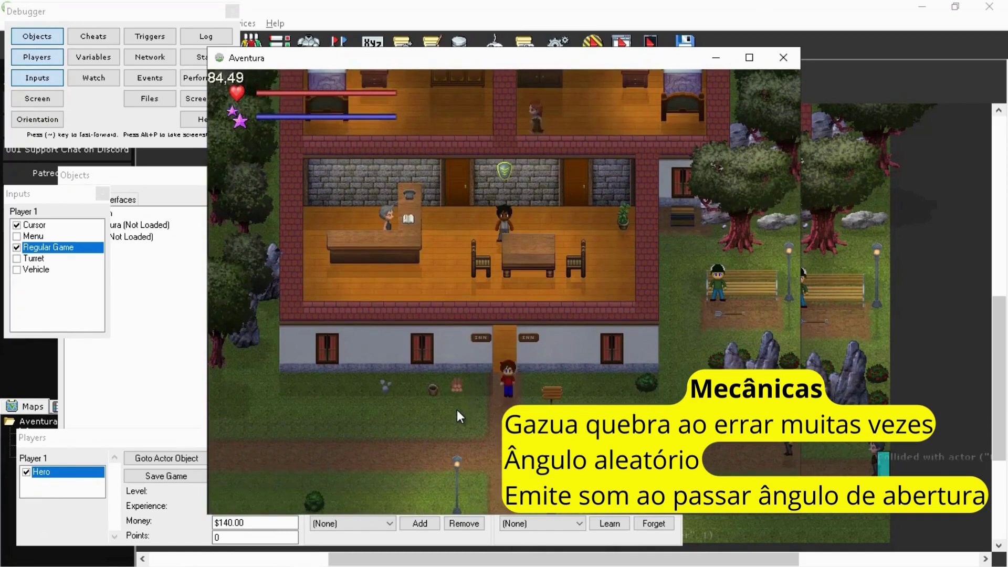
Restart the game from the debugger, pick up the Gazuas again and interact with the locked inn door
left_click(172, 497)
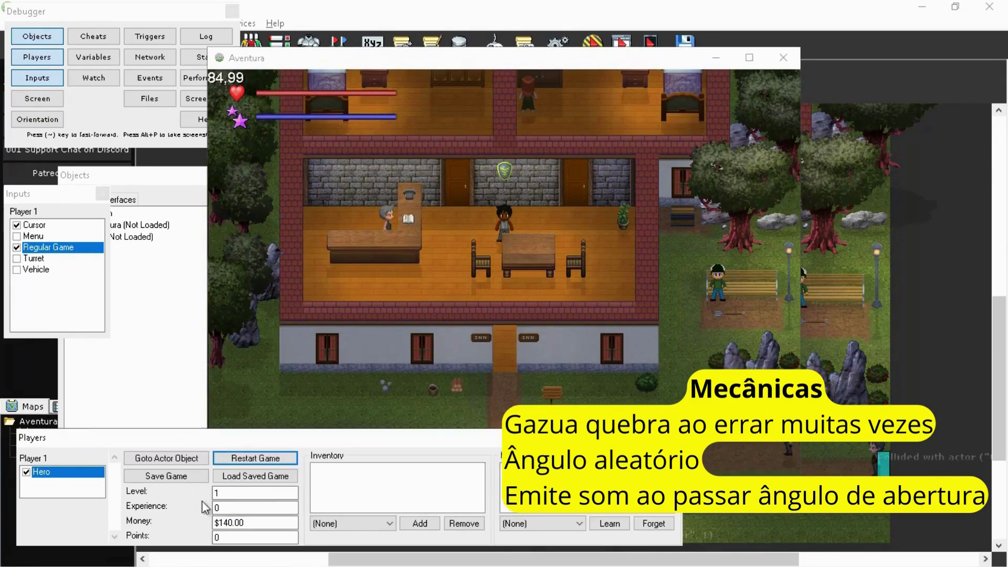
left_click(272, 460)
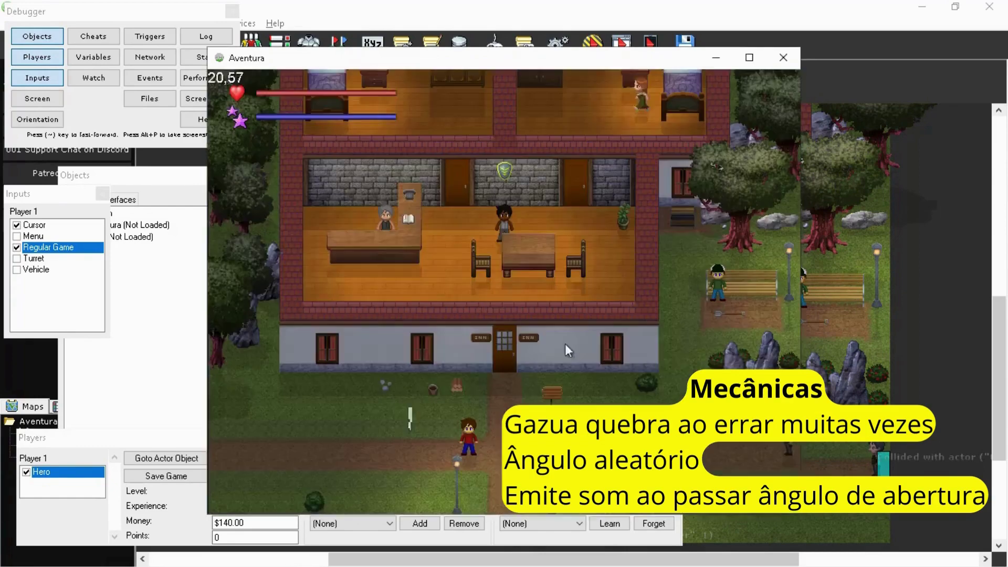
key("Left")
key("Right")
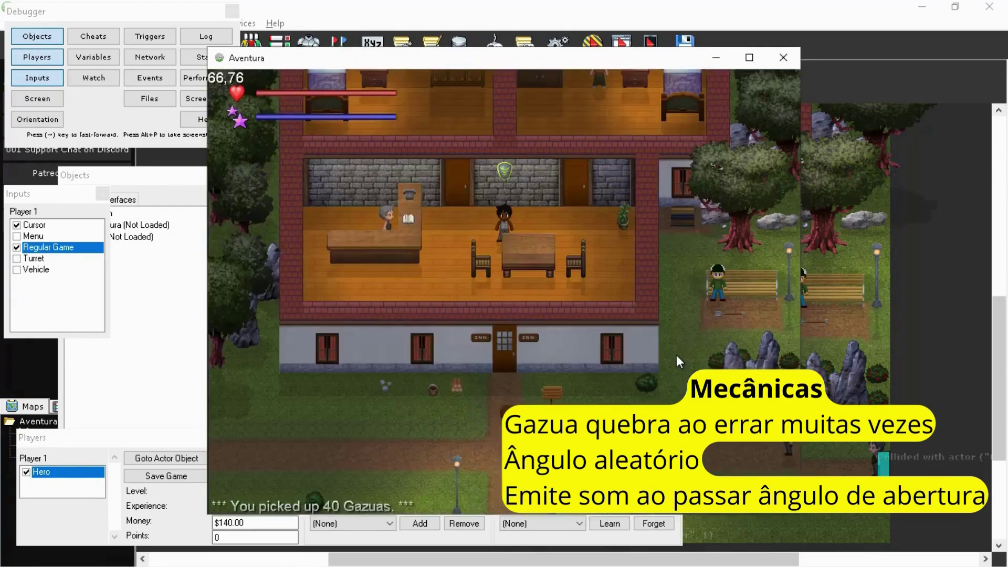
key("Up")
key("Left")
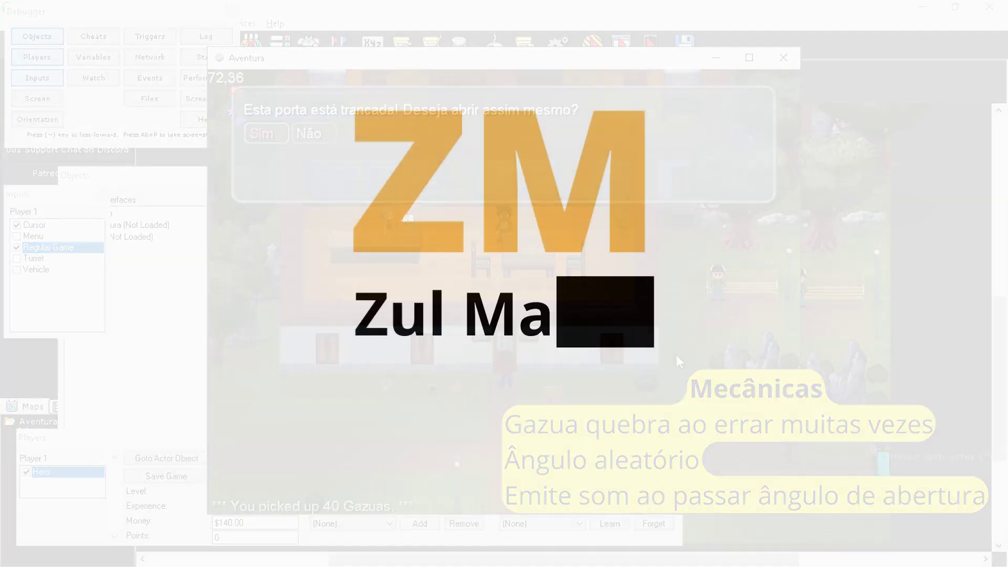